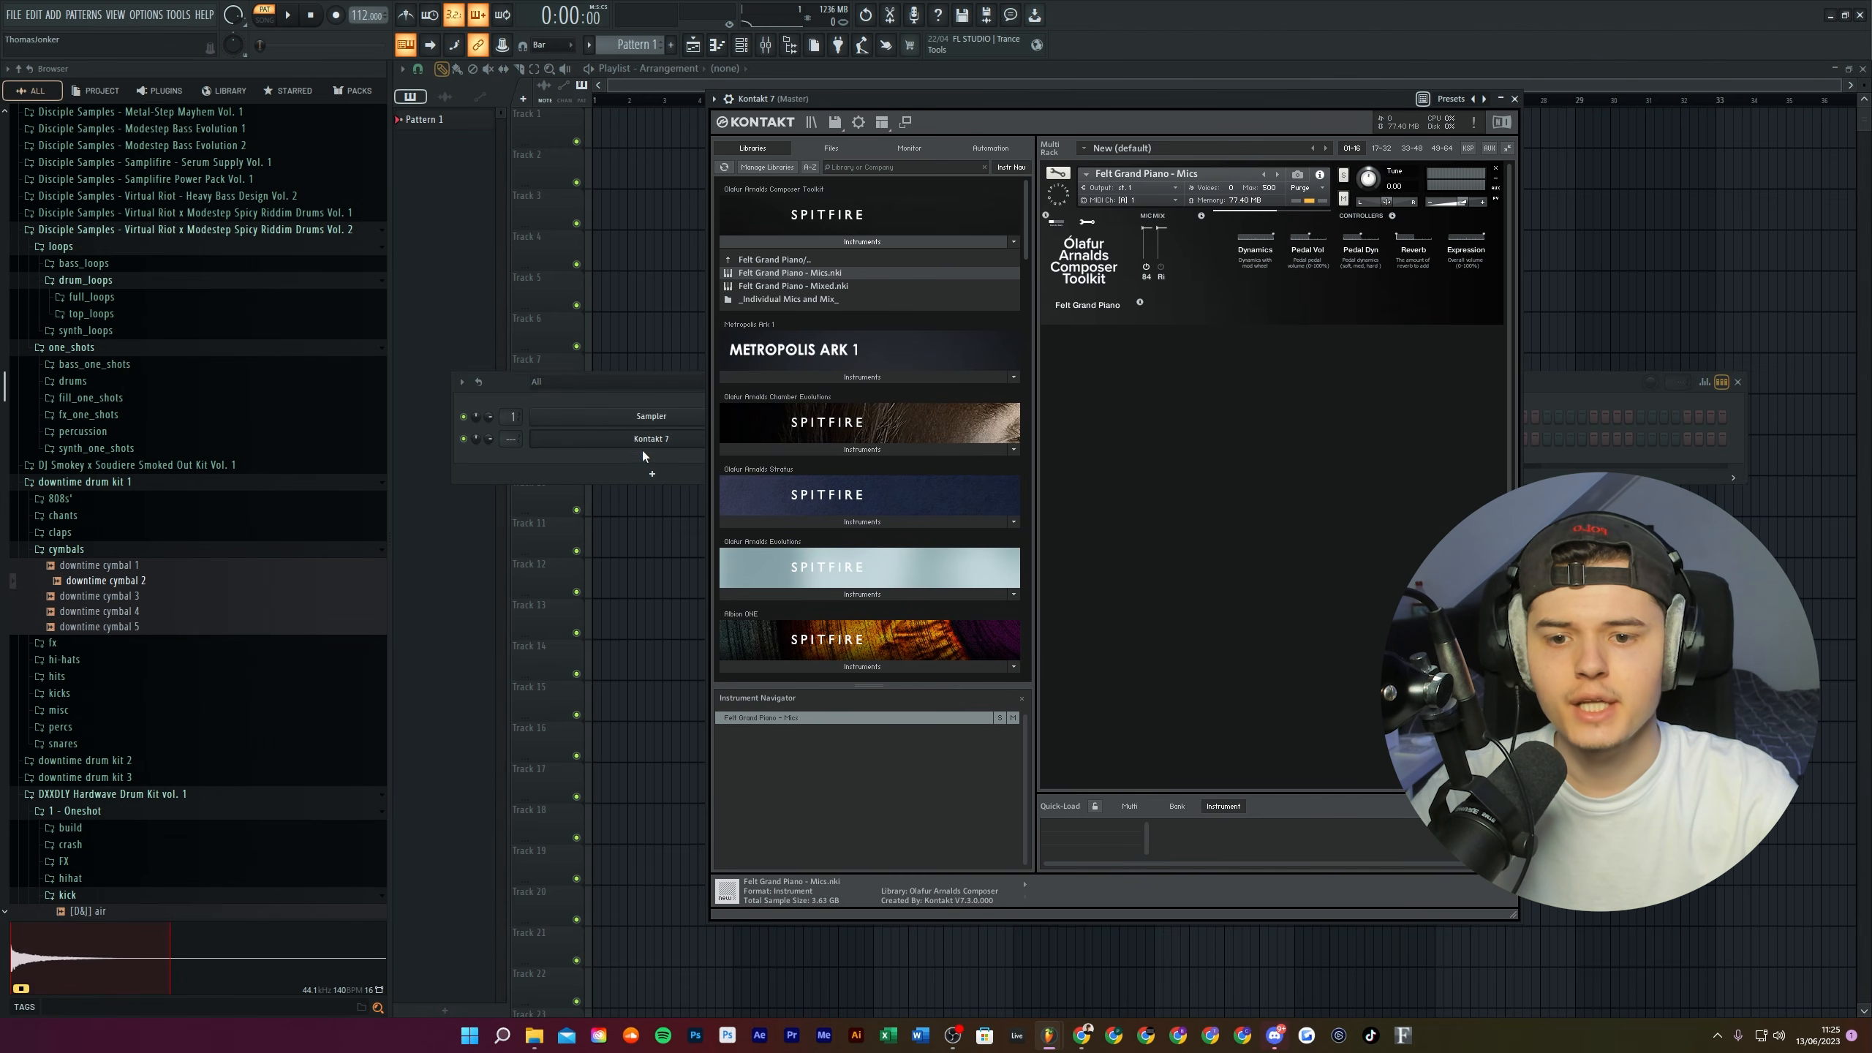
Open the piano roll of the Kontakt 7 felt grand piano channel.
{"action": "left_click", "coordinate": [641, 455]}
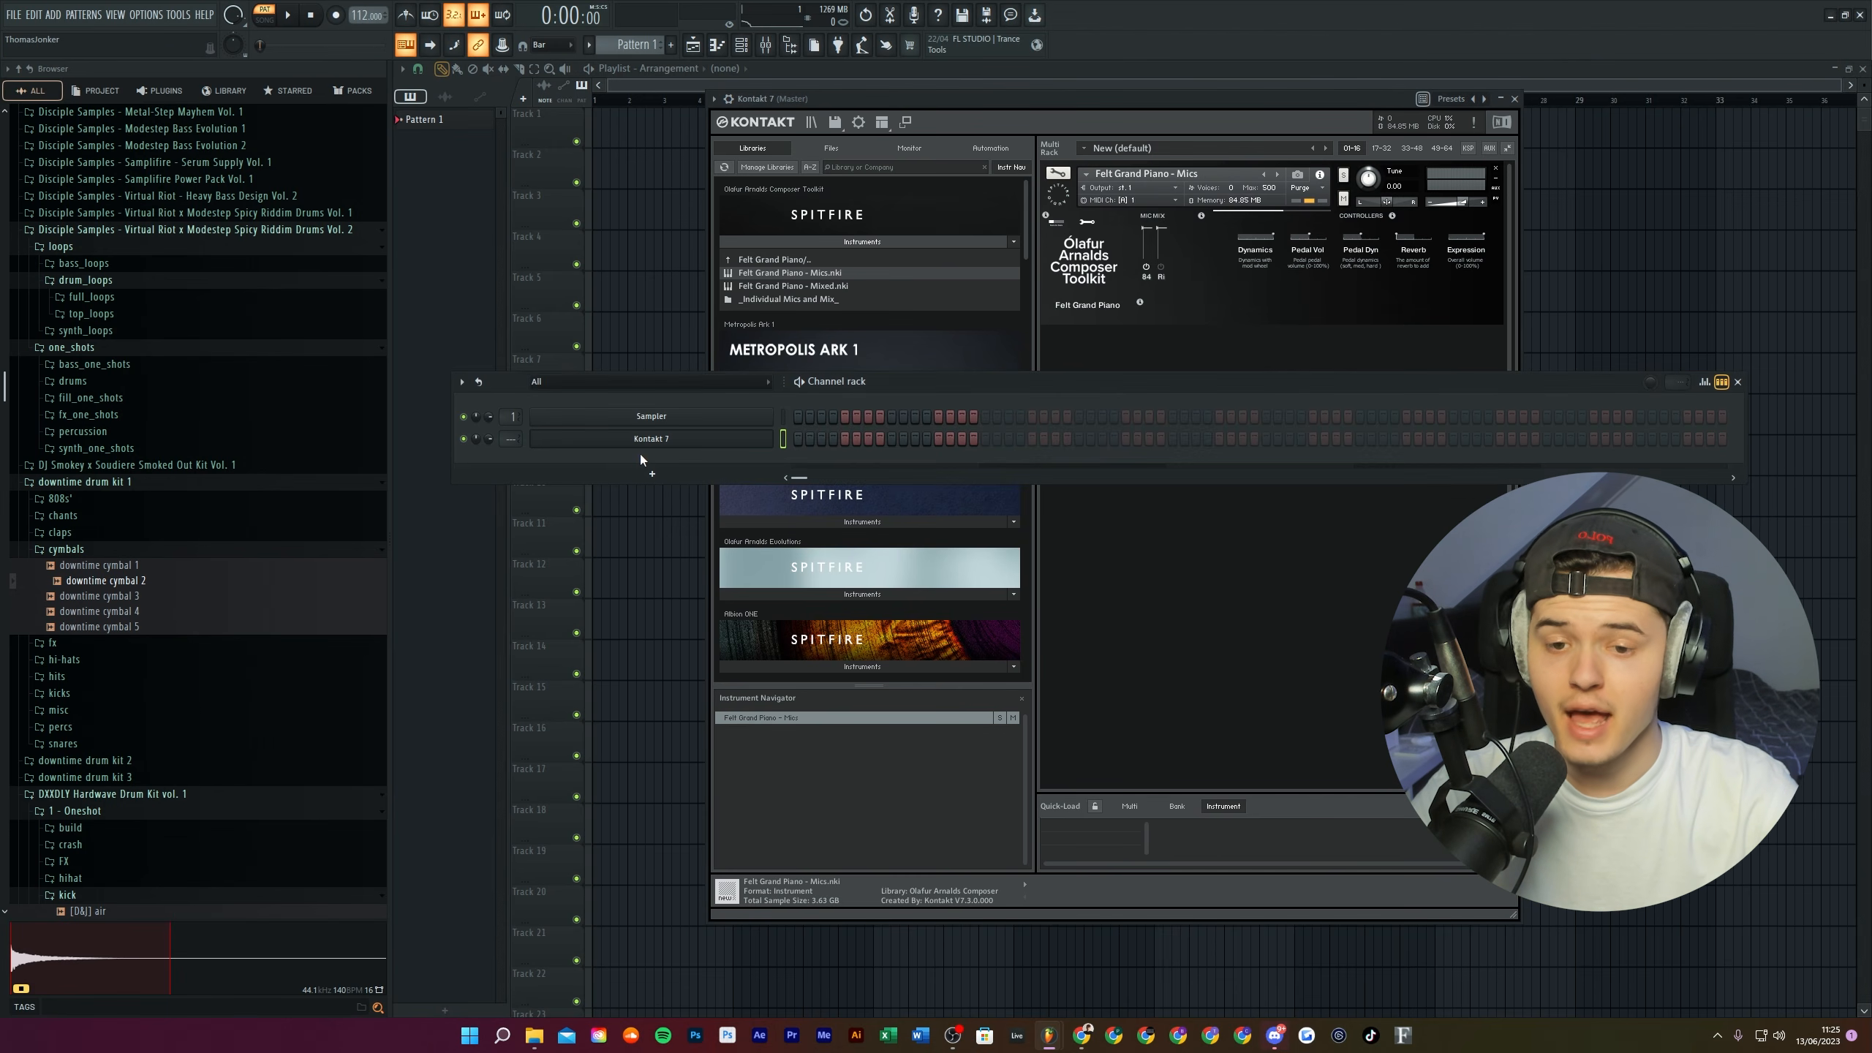
{"action": "right_click", "coordinate": [772, 430]}
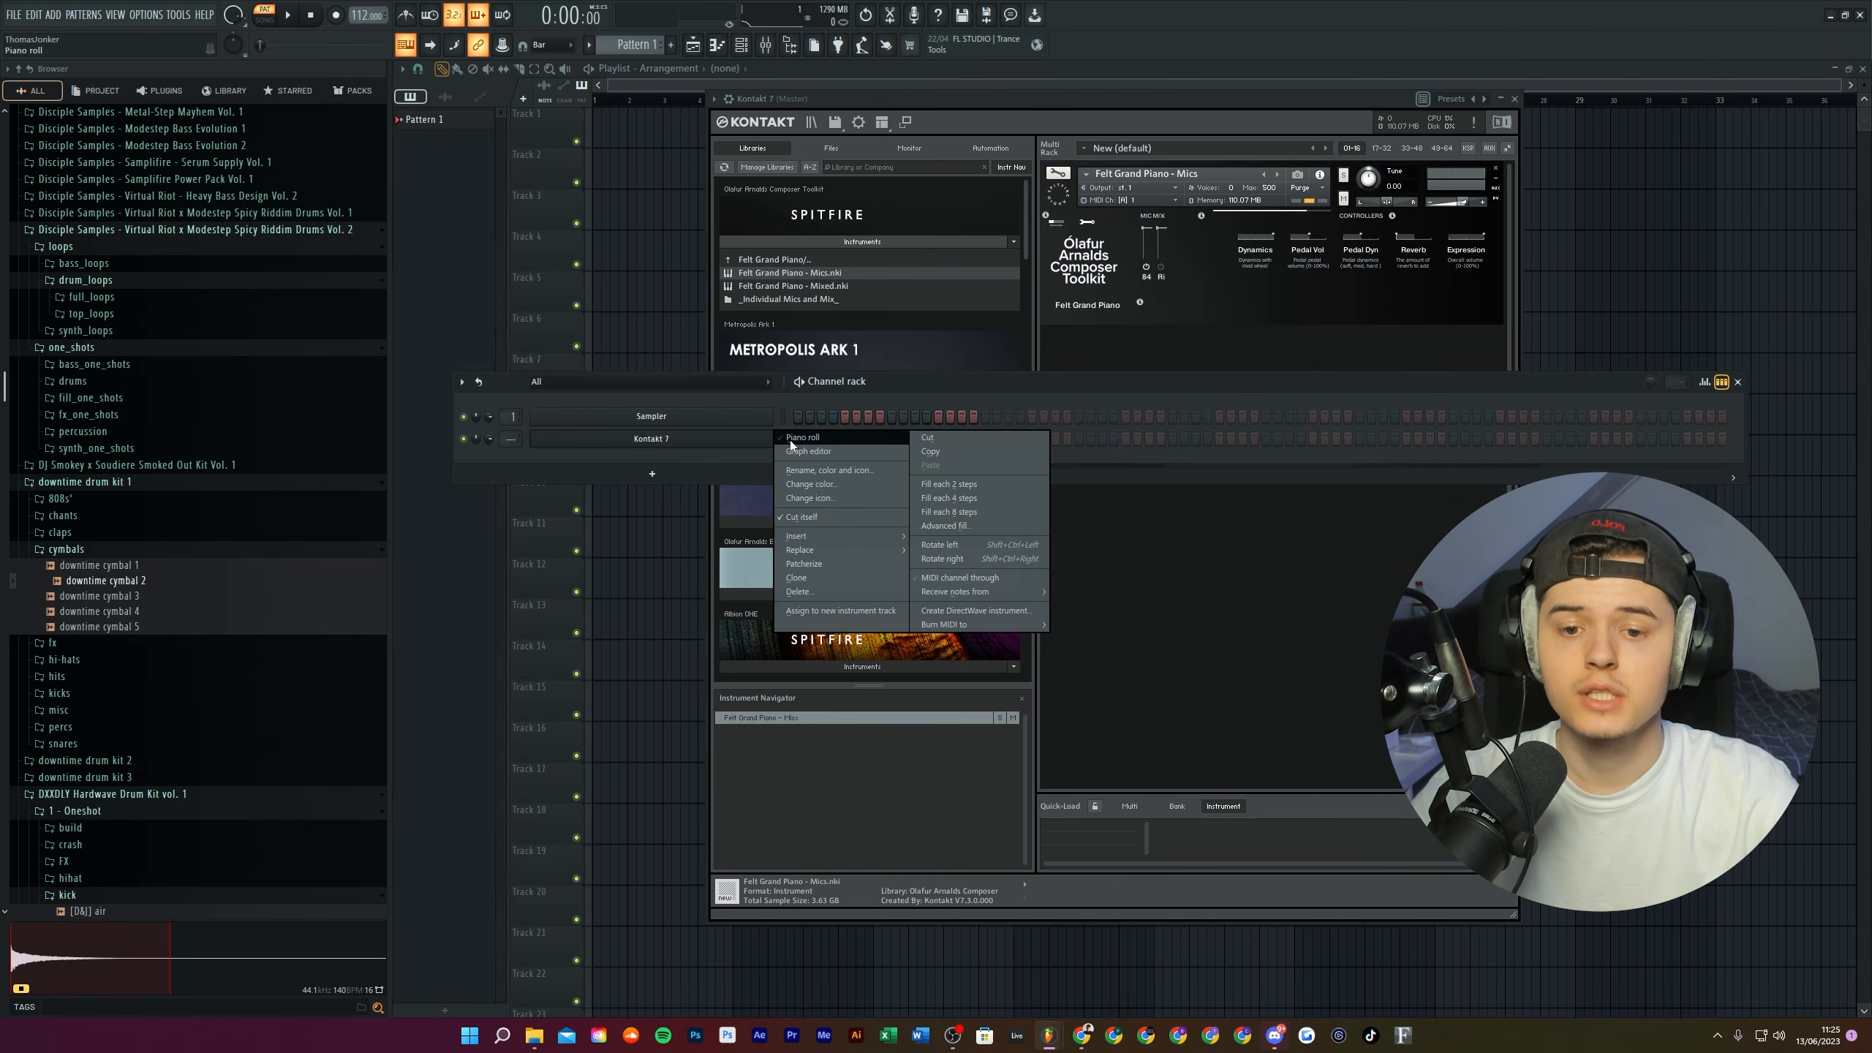
{"action": "left_click", "coordinate": [779, 435]}
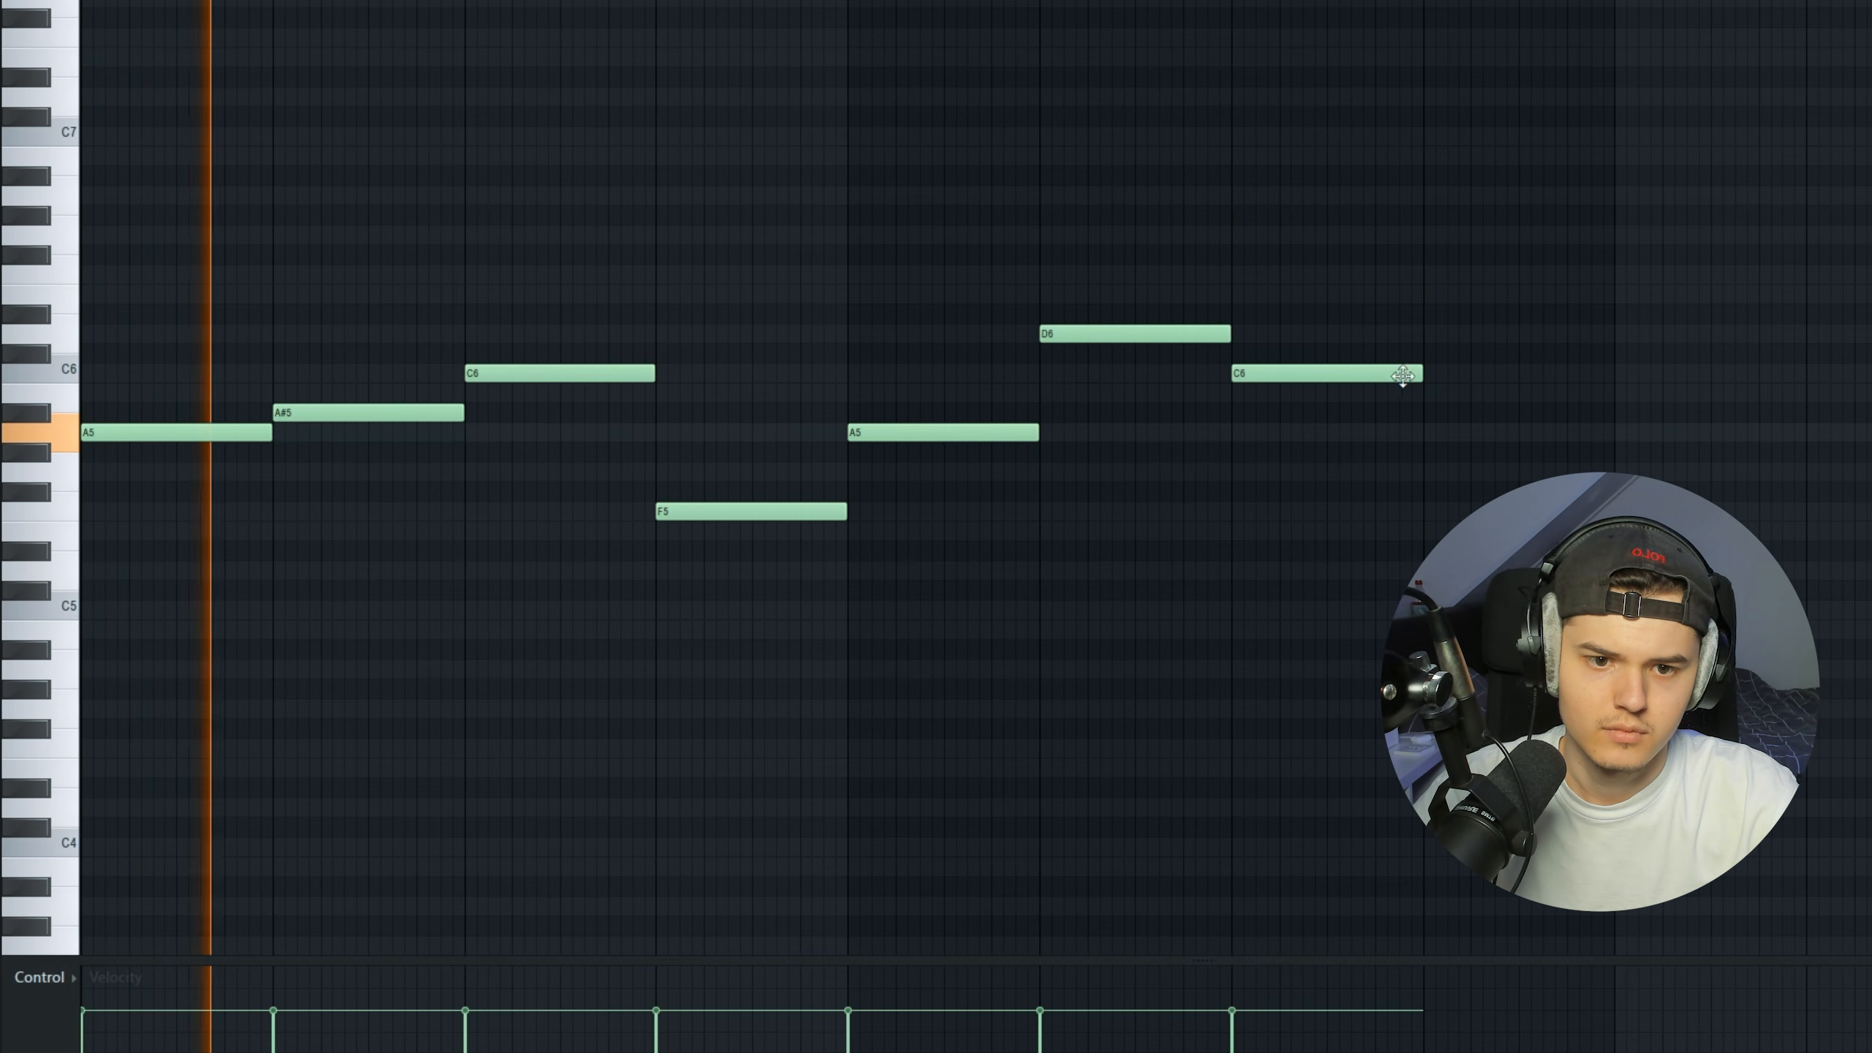
Duplicate the melody notes and stack the copies underneath as chord notes, with a bass layer an octave below the lowest voice.
{"action": "key", "text": "ctrl+a"}
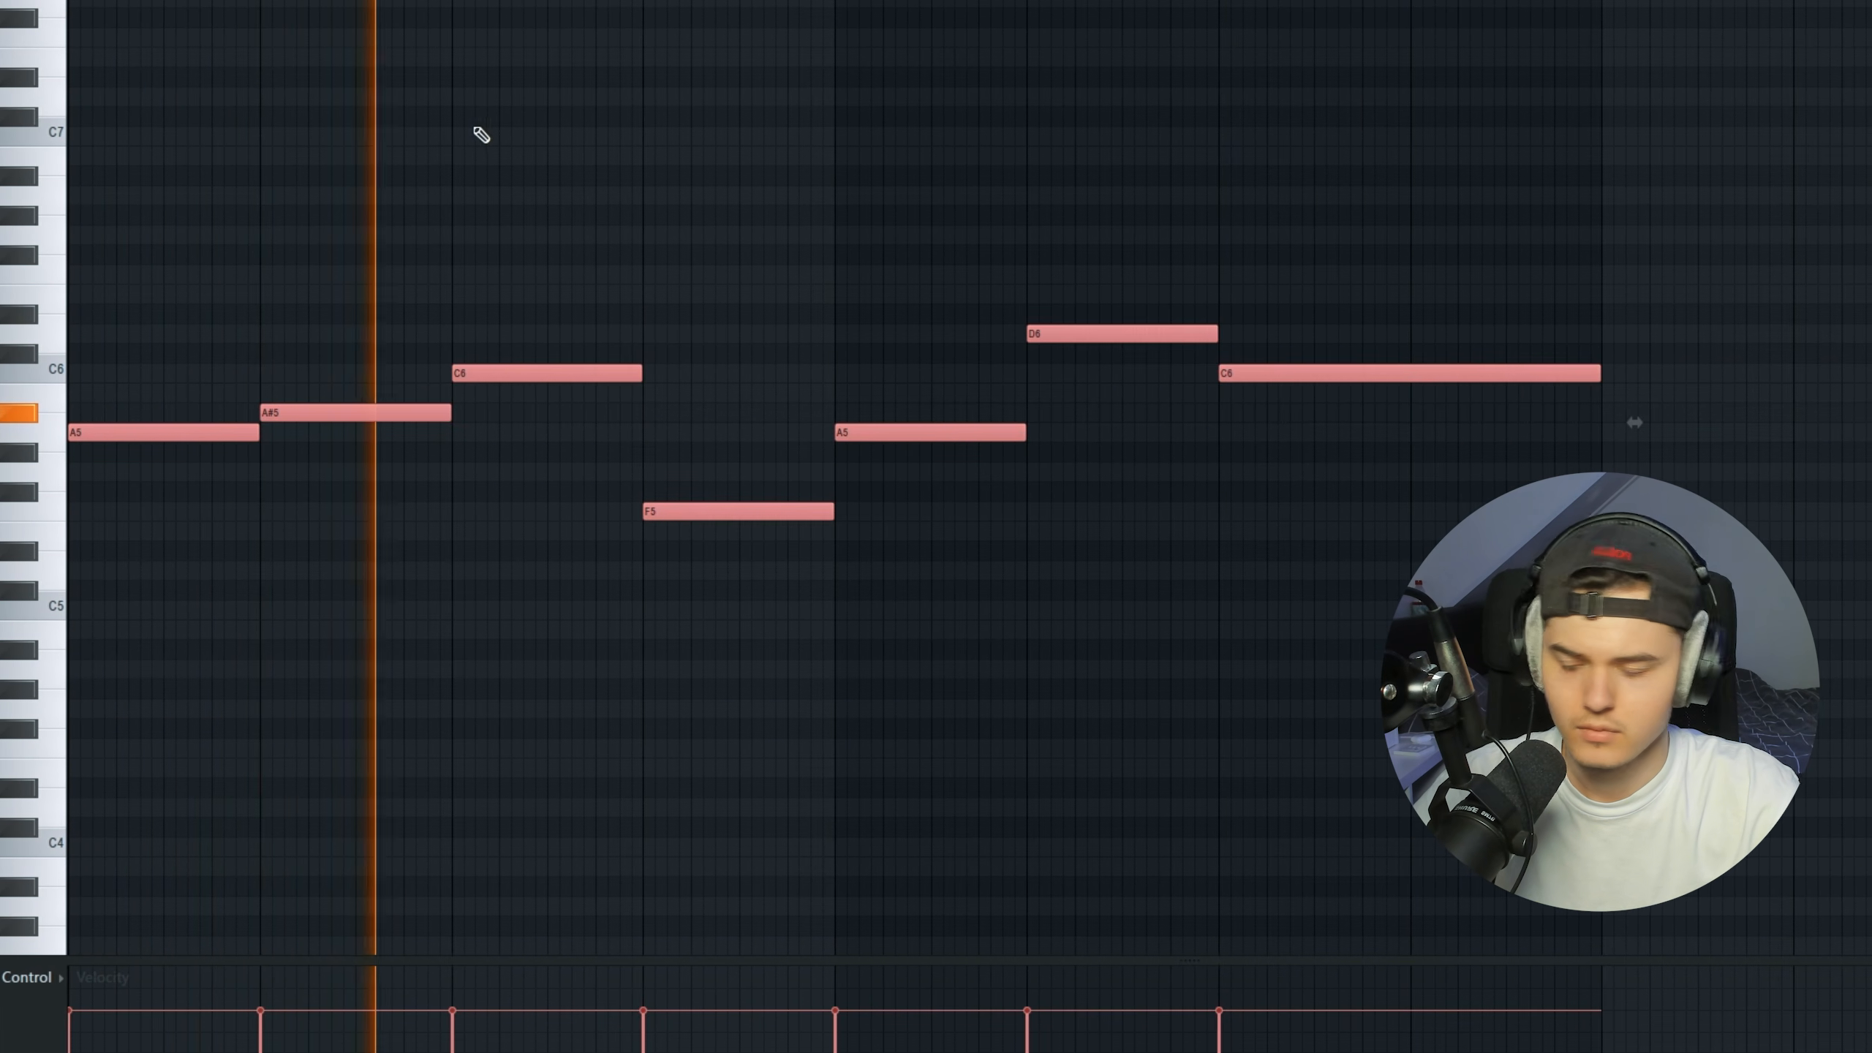
{"action": "key", "text": "ctrl+d"}
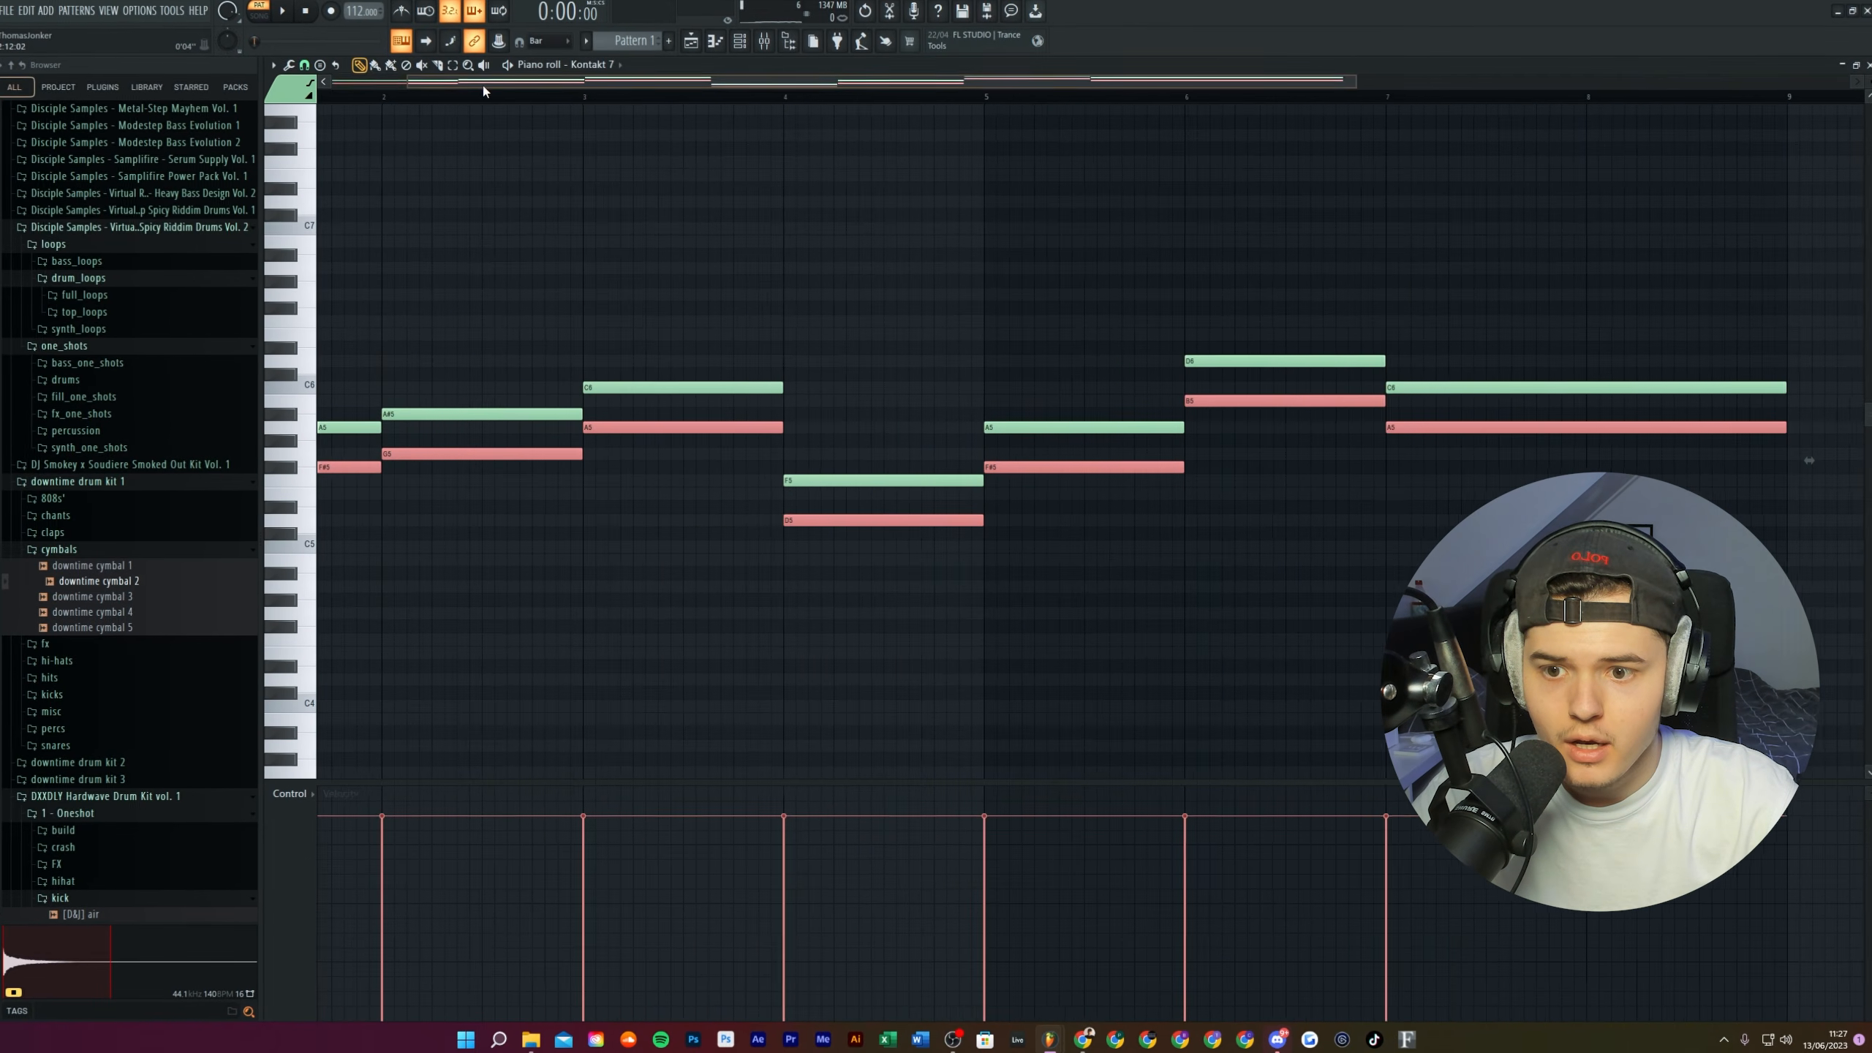
{"action": "scroll", "coordinate": [668, 254], "scroll_direction": "down", "scroll_amount": 2, "text": "ctrl"}
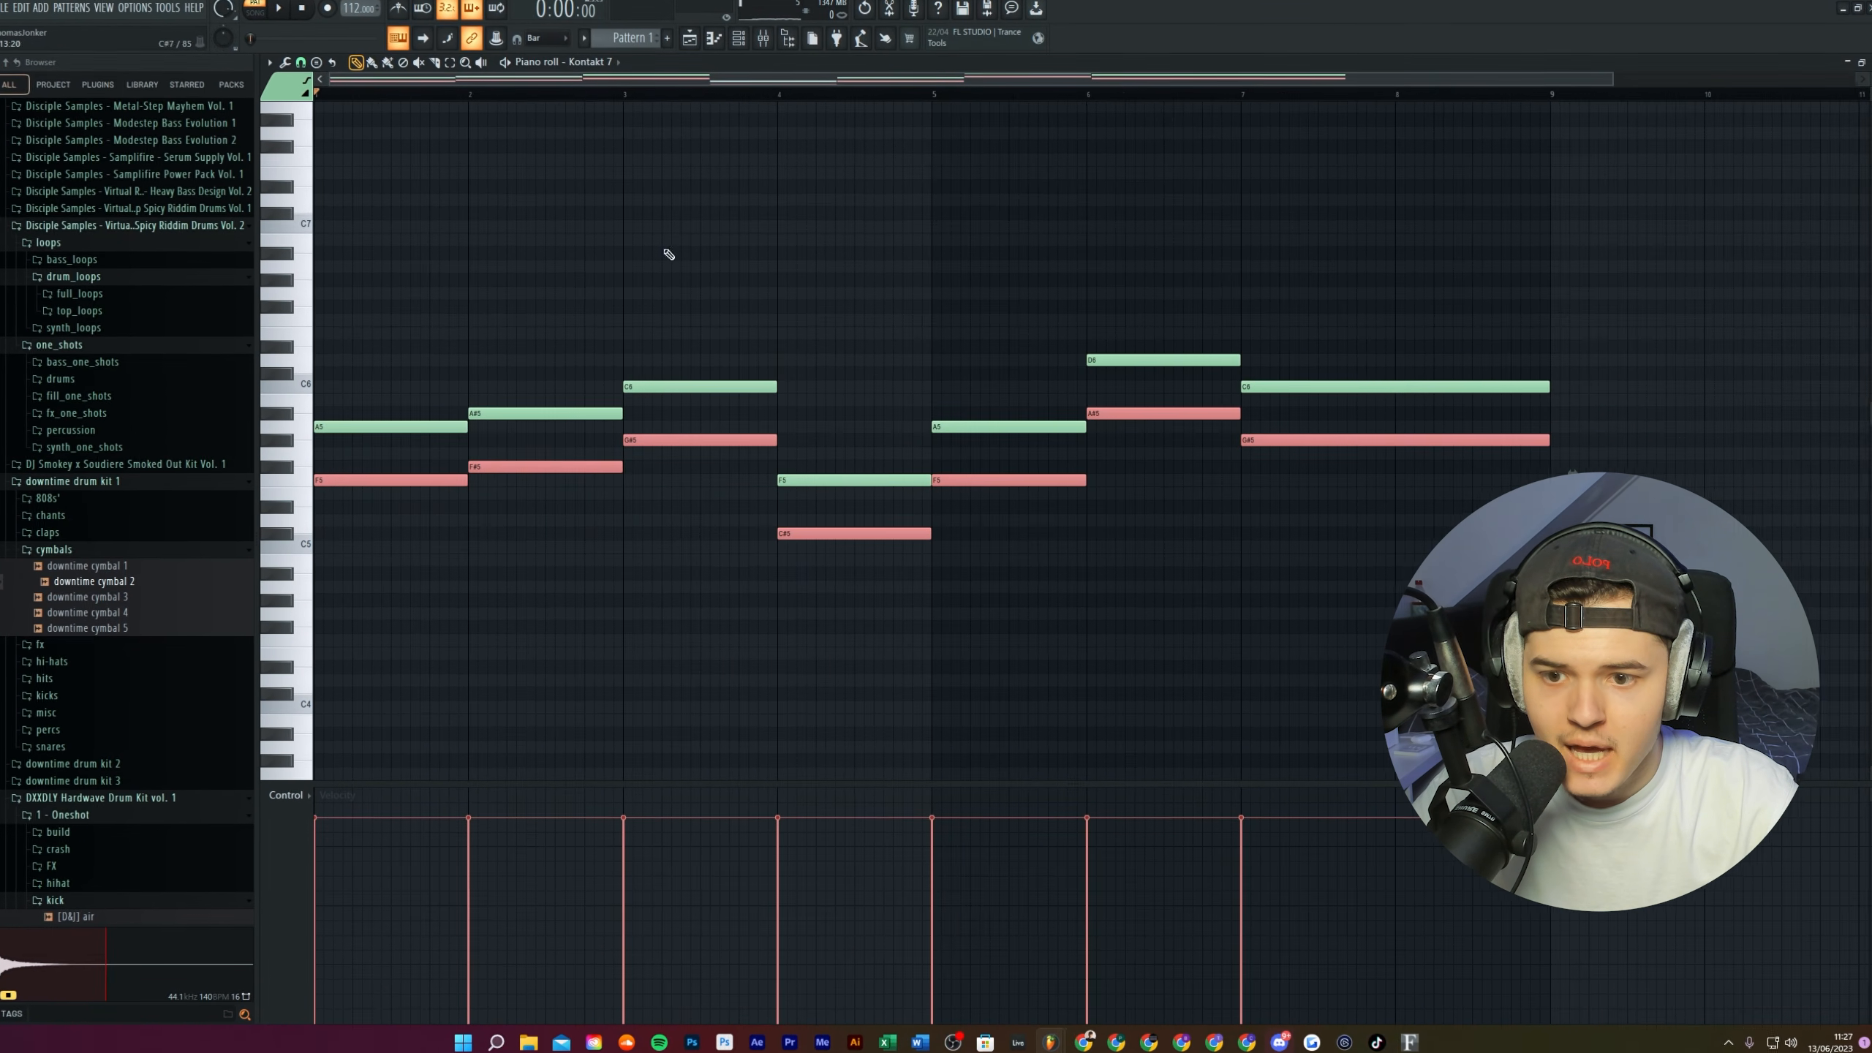
{"action": "scroll", "coordinate": [630, 152], "scroll_direction": "down", "scroll_amount": 2, "text": "ctrl"}
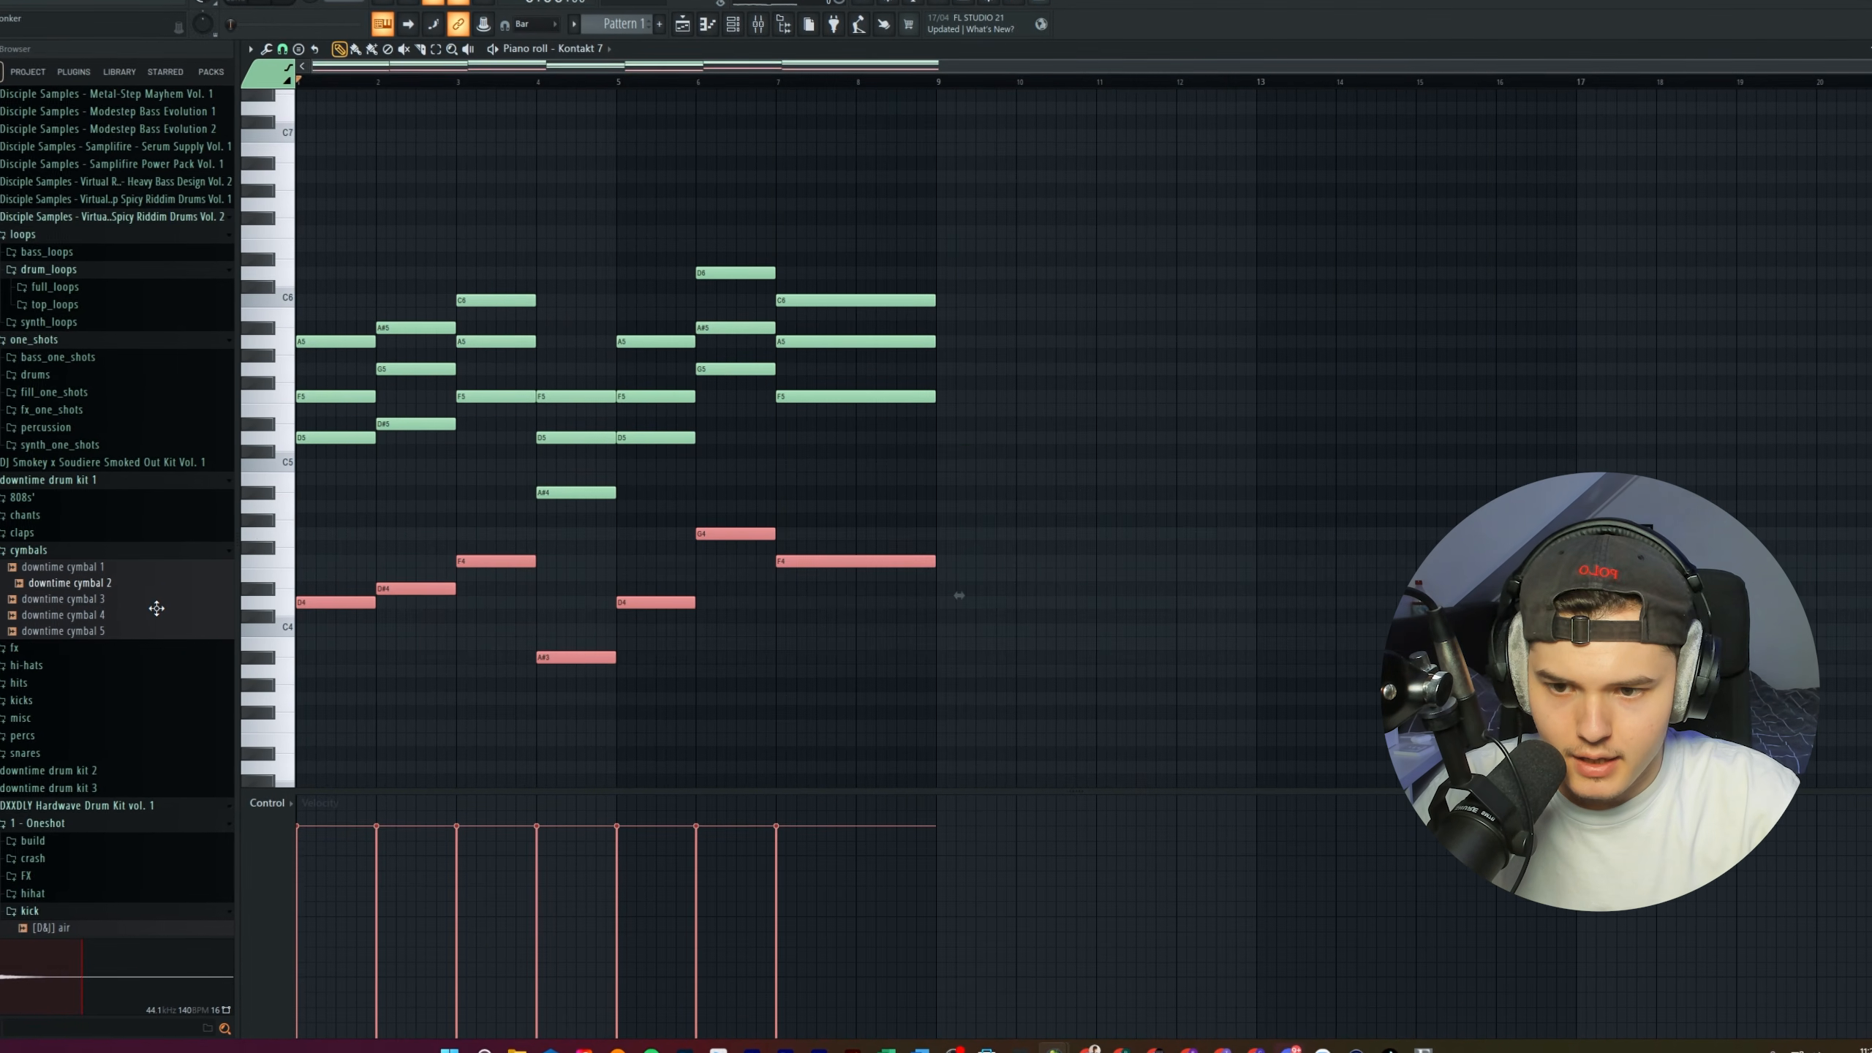
{"action": "scroll", "coordinate": [390, 479], "scroll_direction": "down", "scroll_amount": 1}
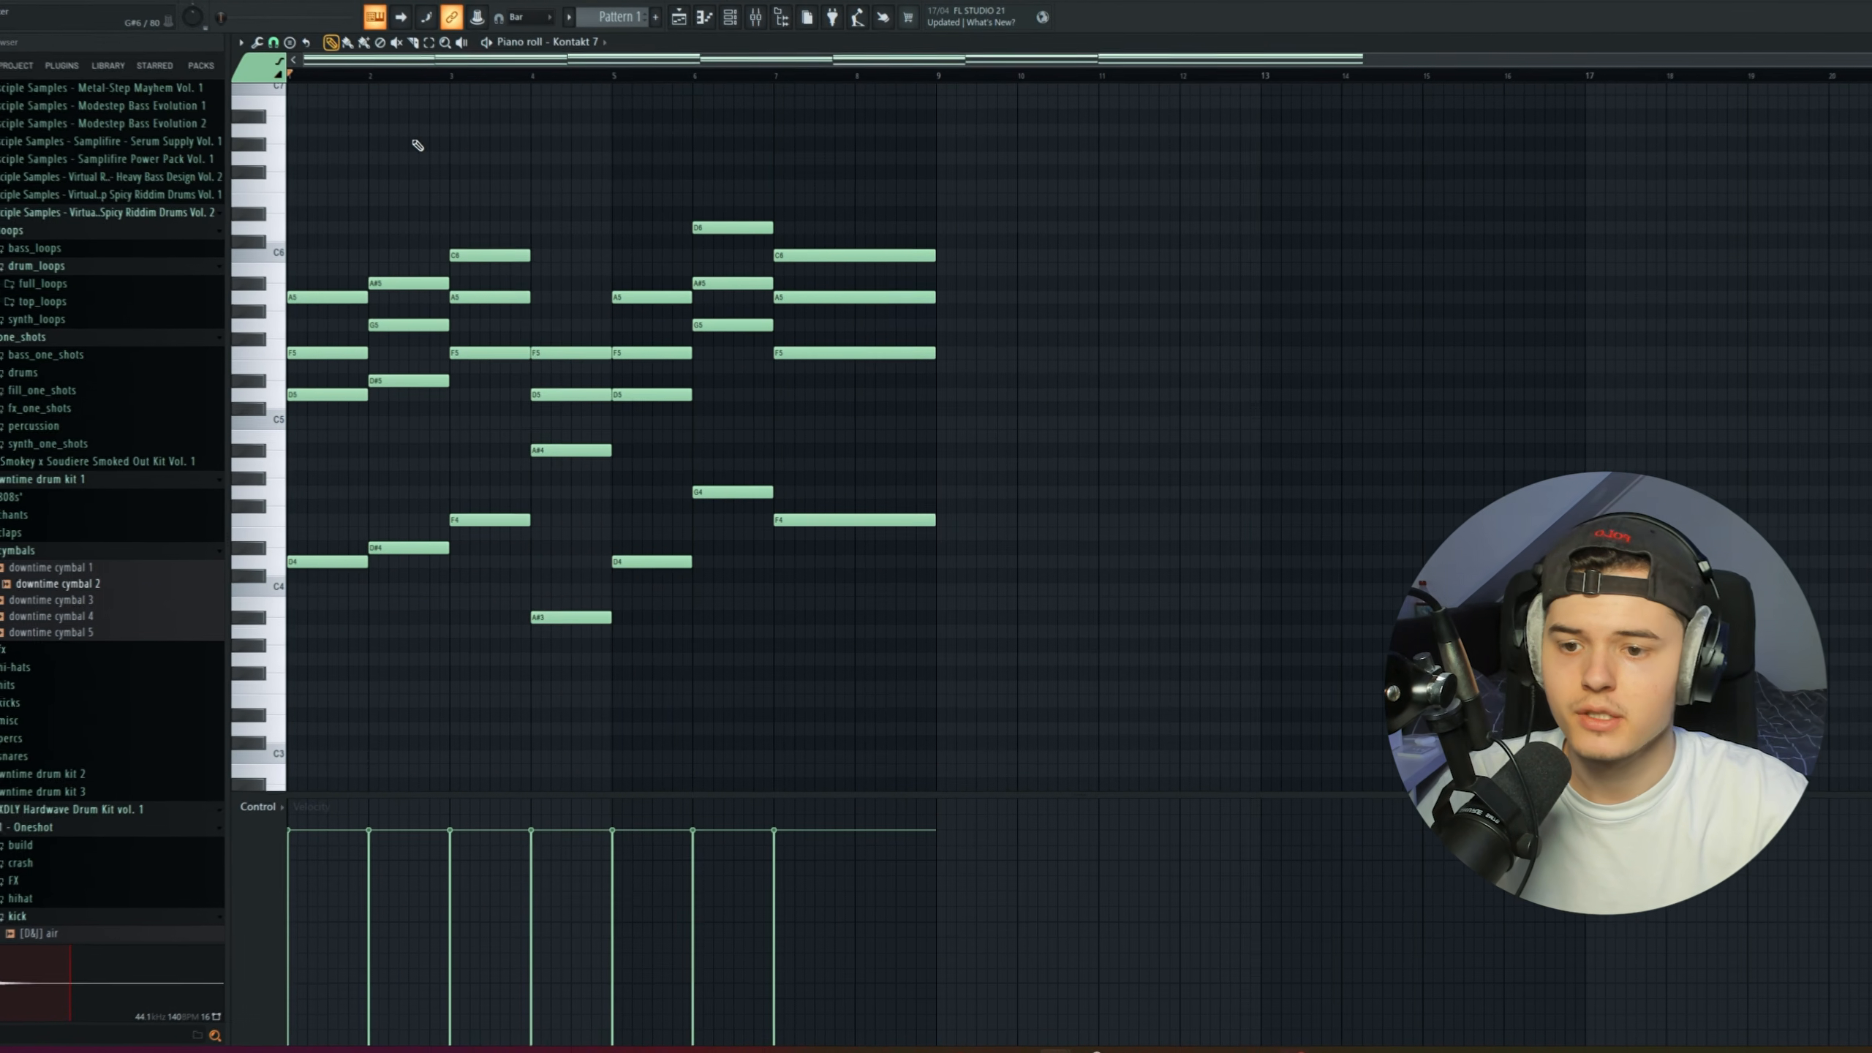
{"action": "key", "text": "space"}
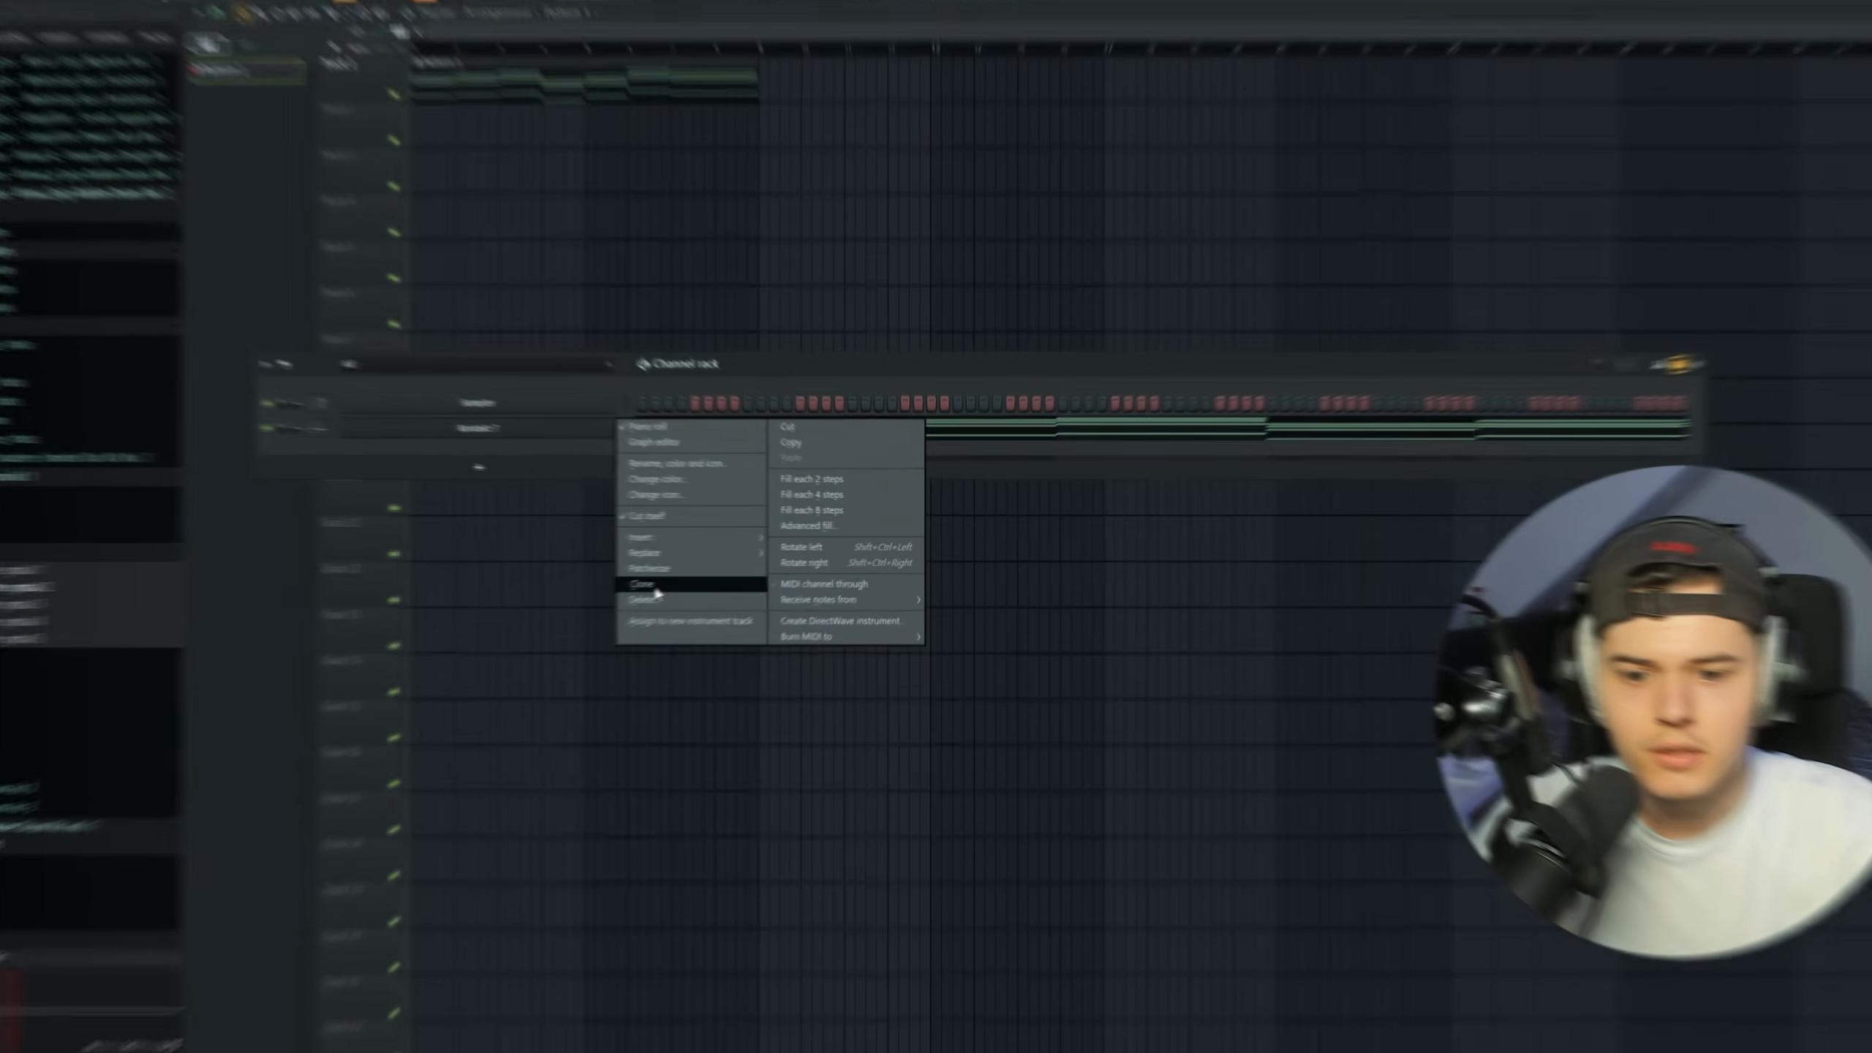
Clone the Kontakt 7 channel and paste the piano chords into the Electric Mint clone in Pattern 2.
{"action": "left_click", "coordinate": [685, 559]}
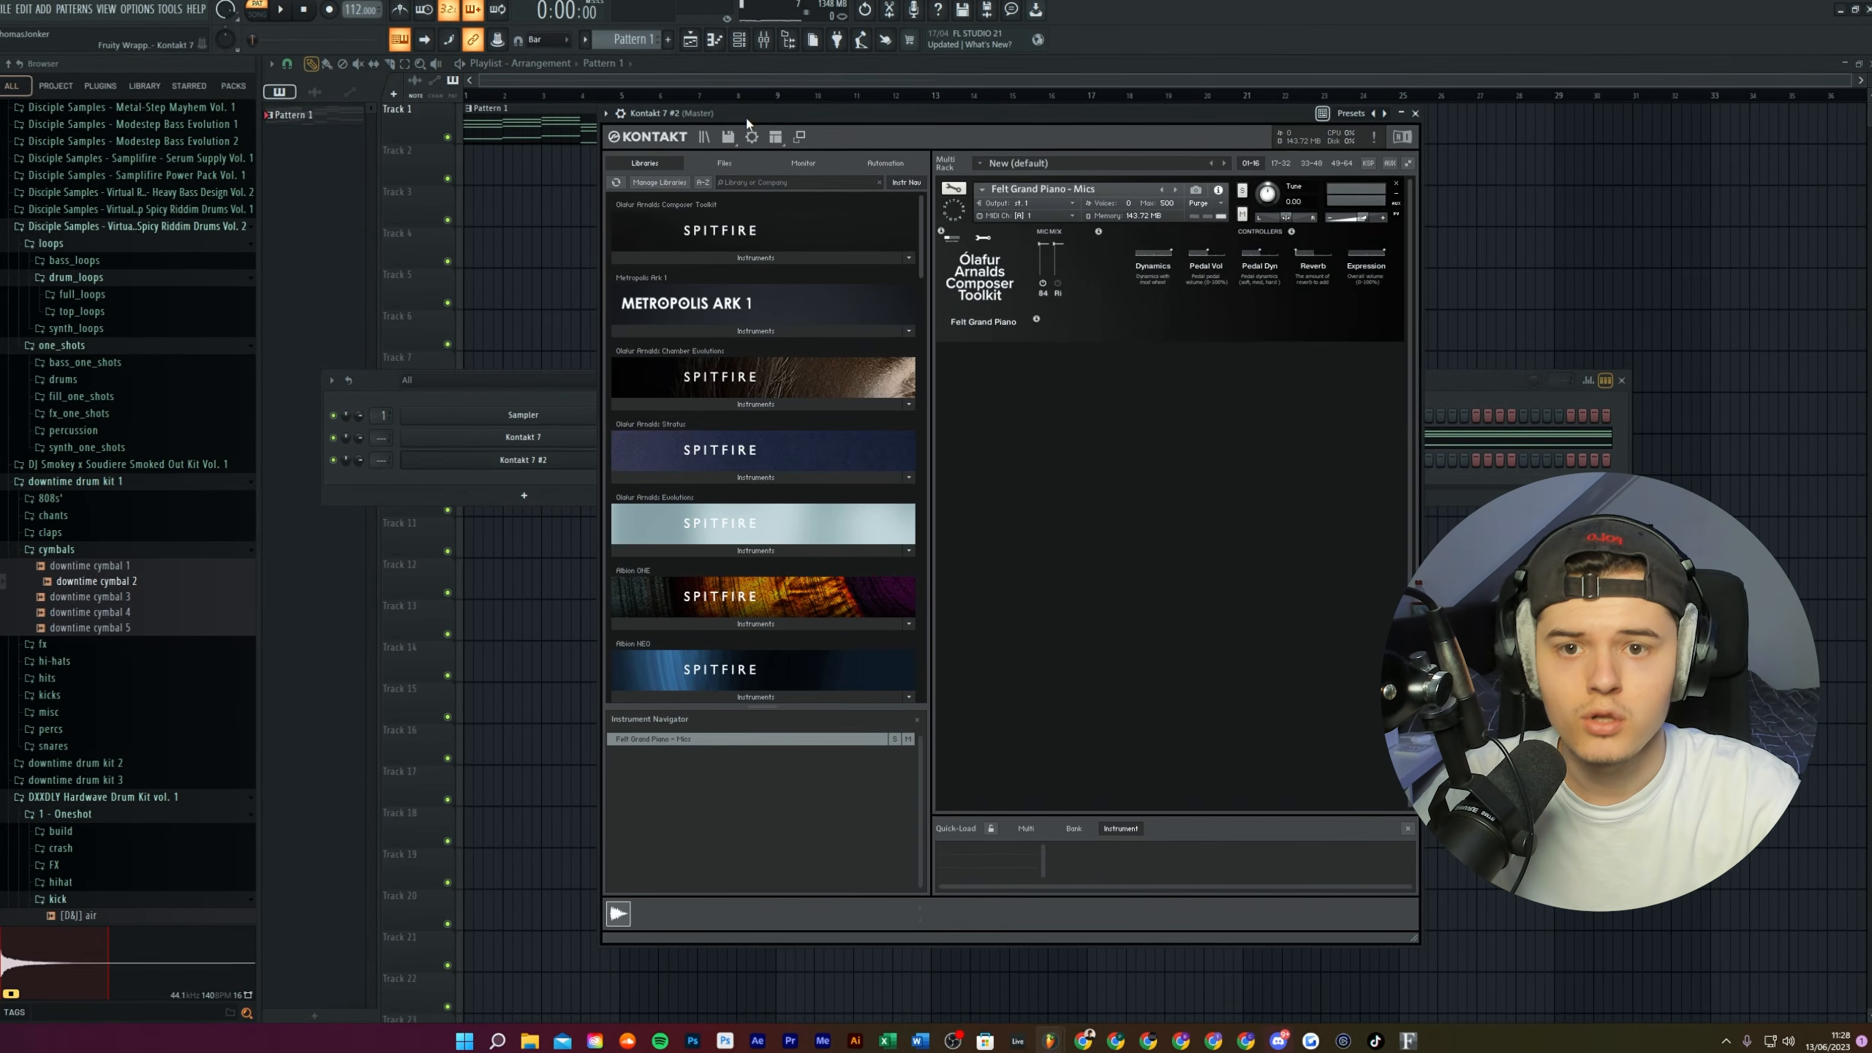
{"action": "left_click_drag", "start_coordinate": [746, 117], "coordinate": [706, 102]}
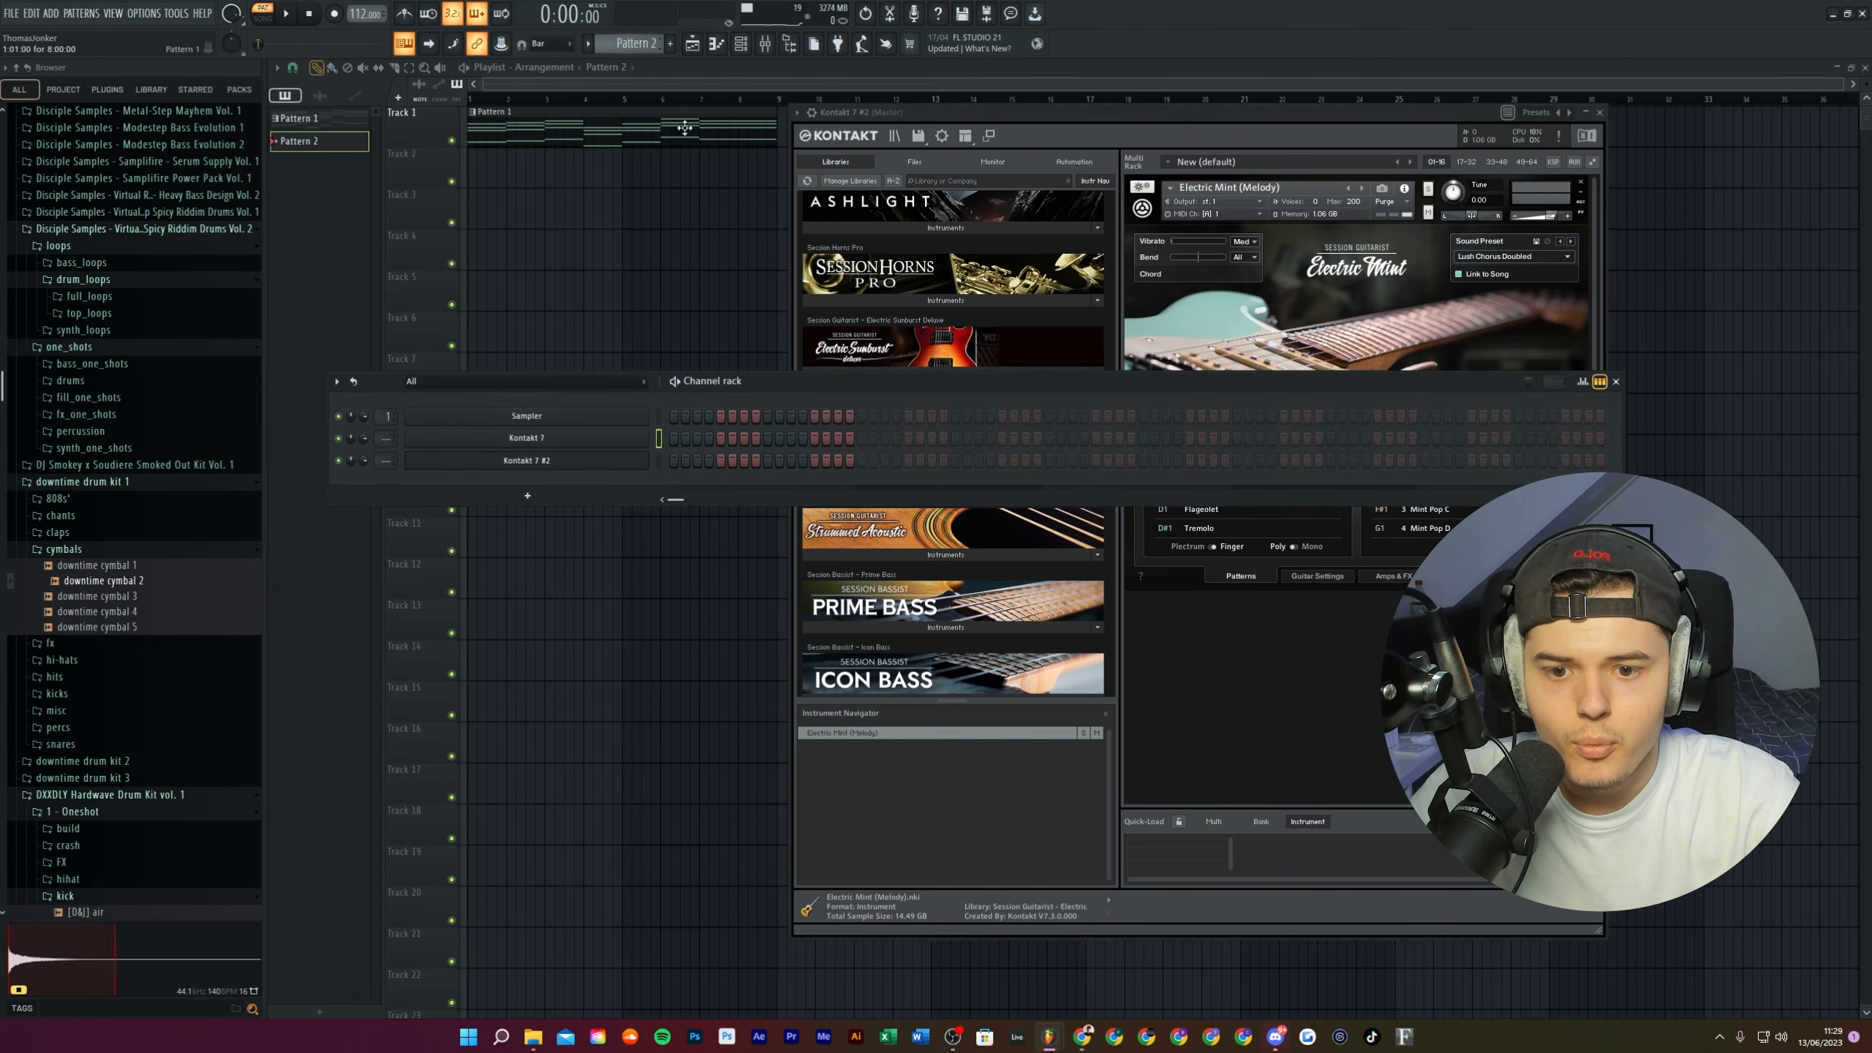
{"action": "right_click", "coordinate": [541, 460]}
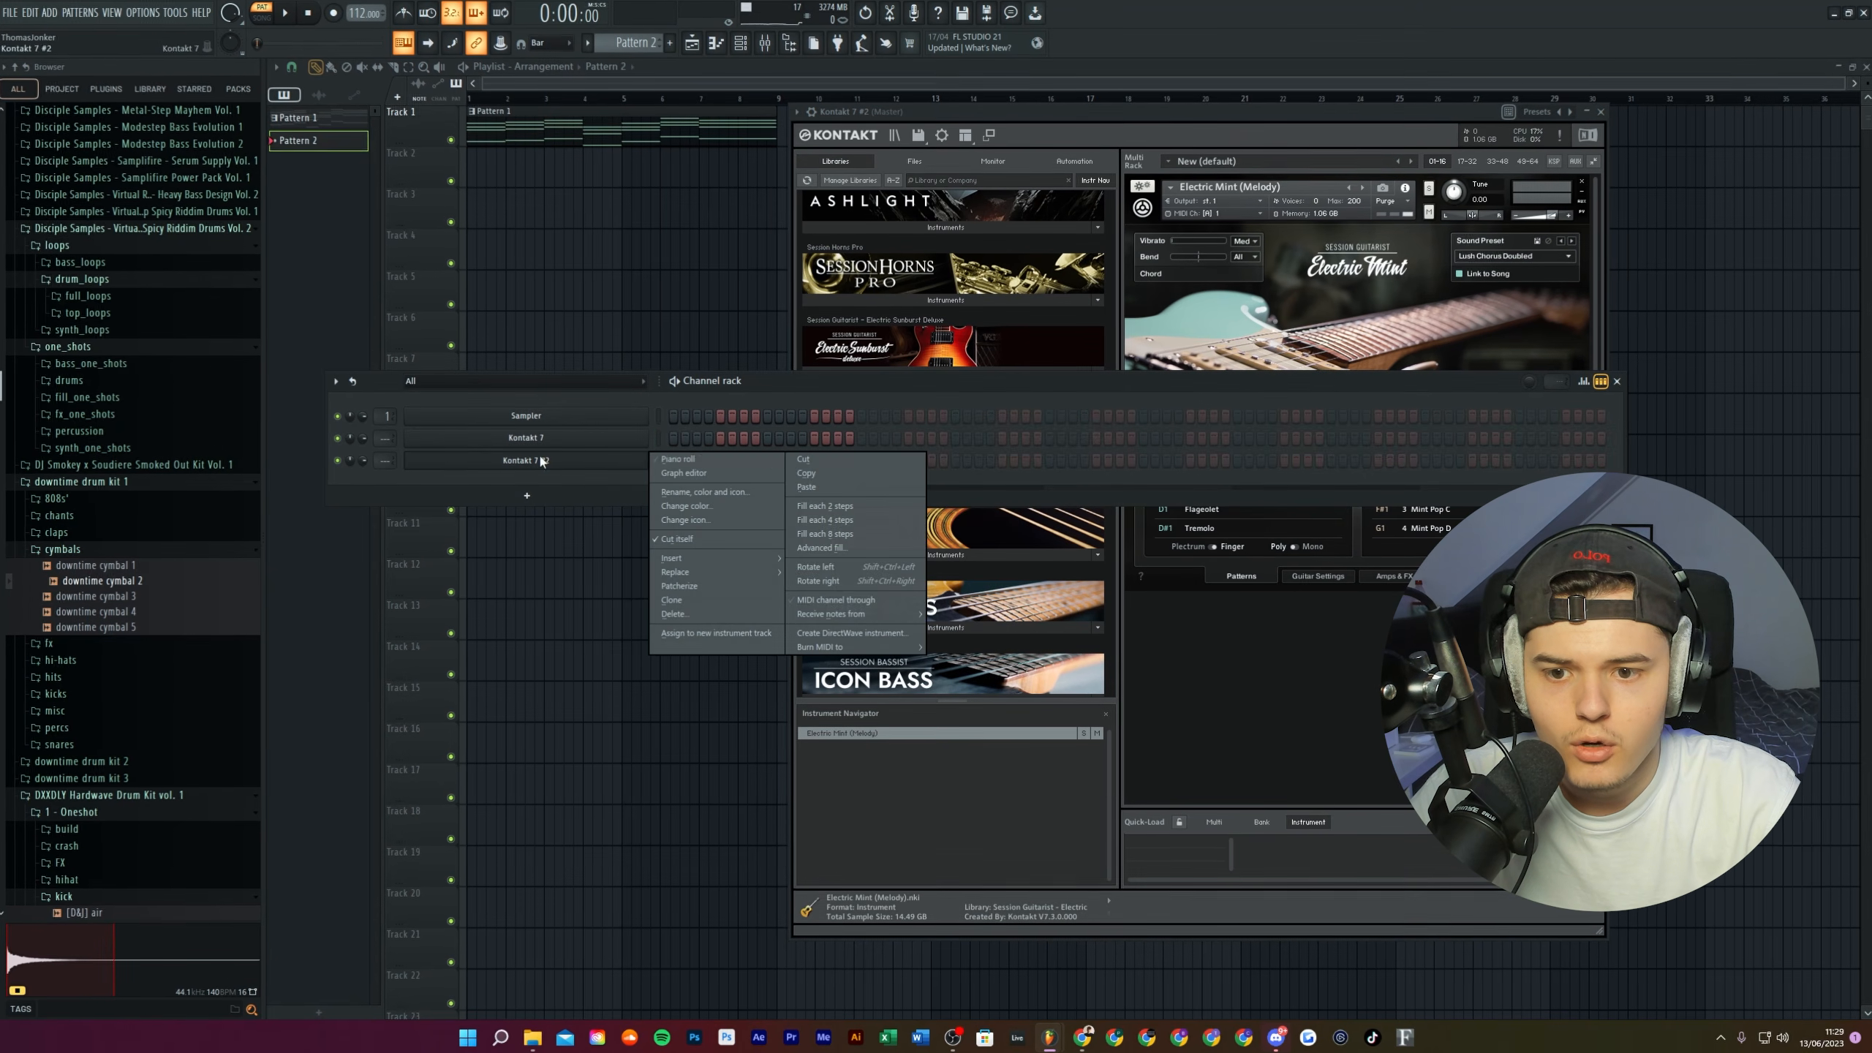
{"action": "left_click", "coordinate": [837, 487]}
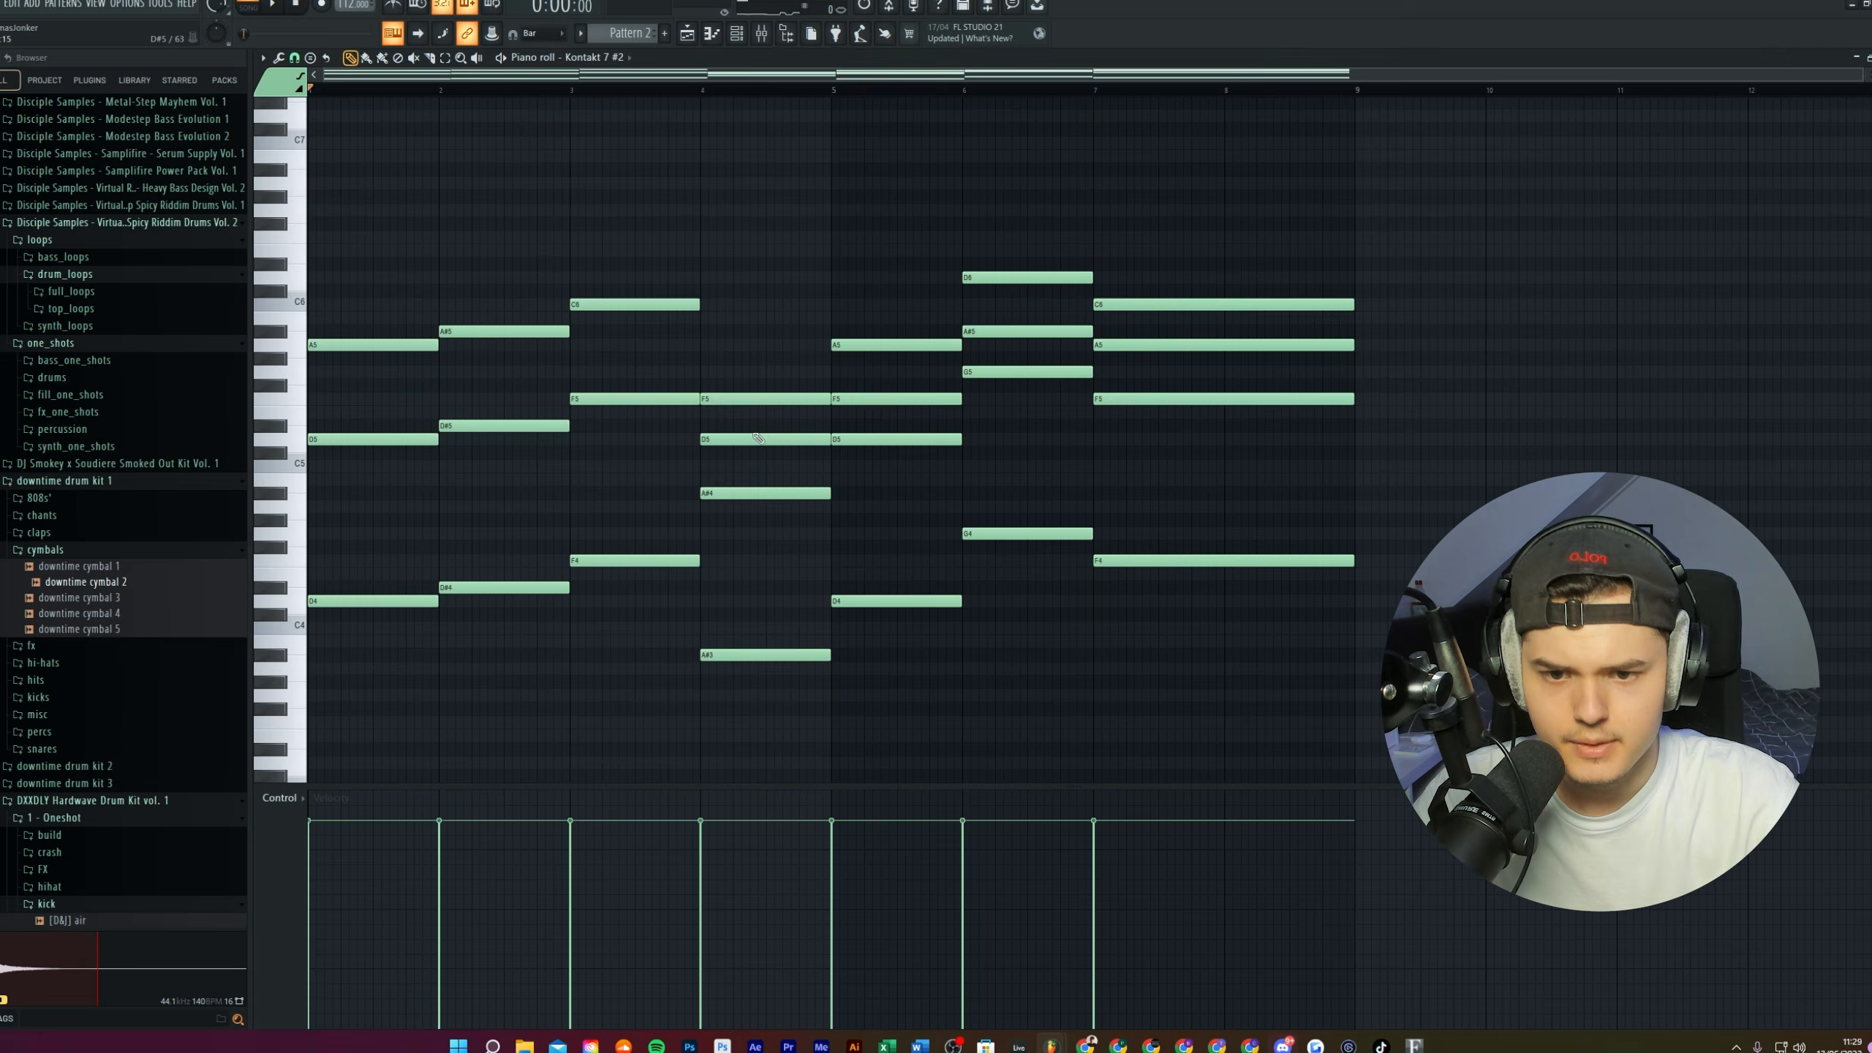
Thin the guitar chords to two voices by removing the bass and middle notes, and lower the velocity of the lower voice.
{"action": "left_click_drag", "start_coordinate": [1275, 575], "coordinate": [564, 258]}
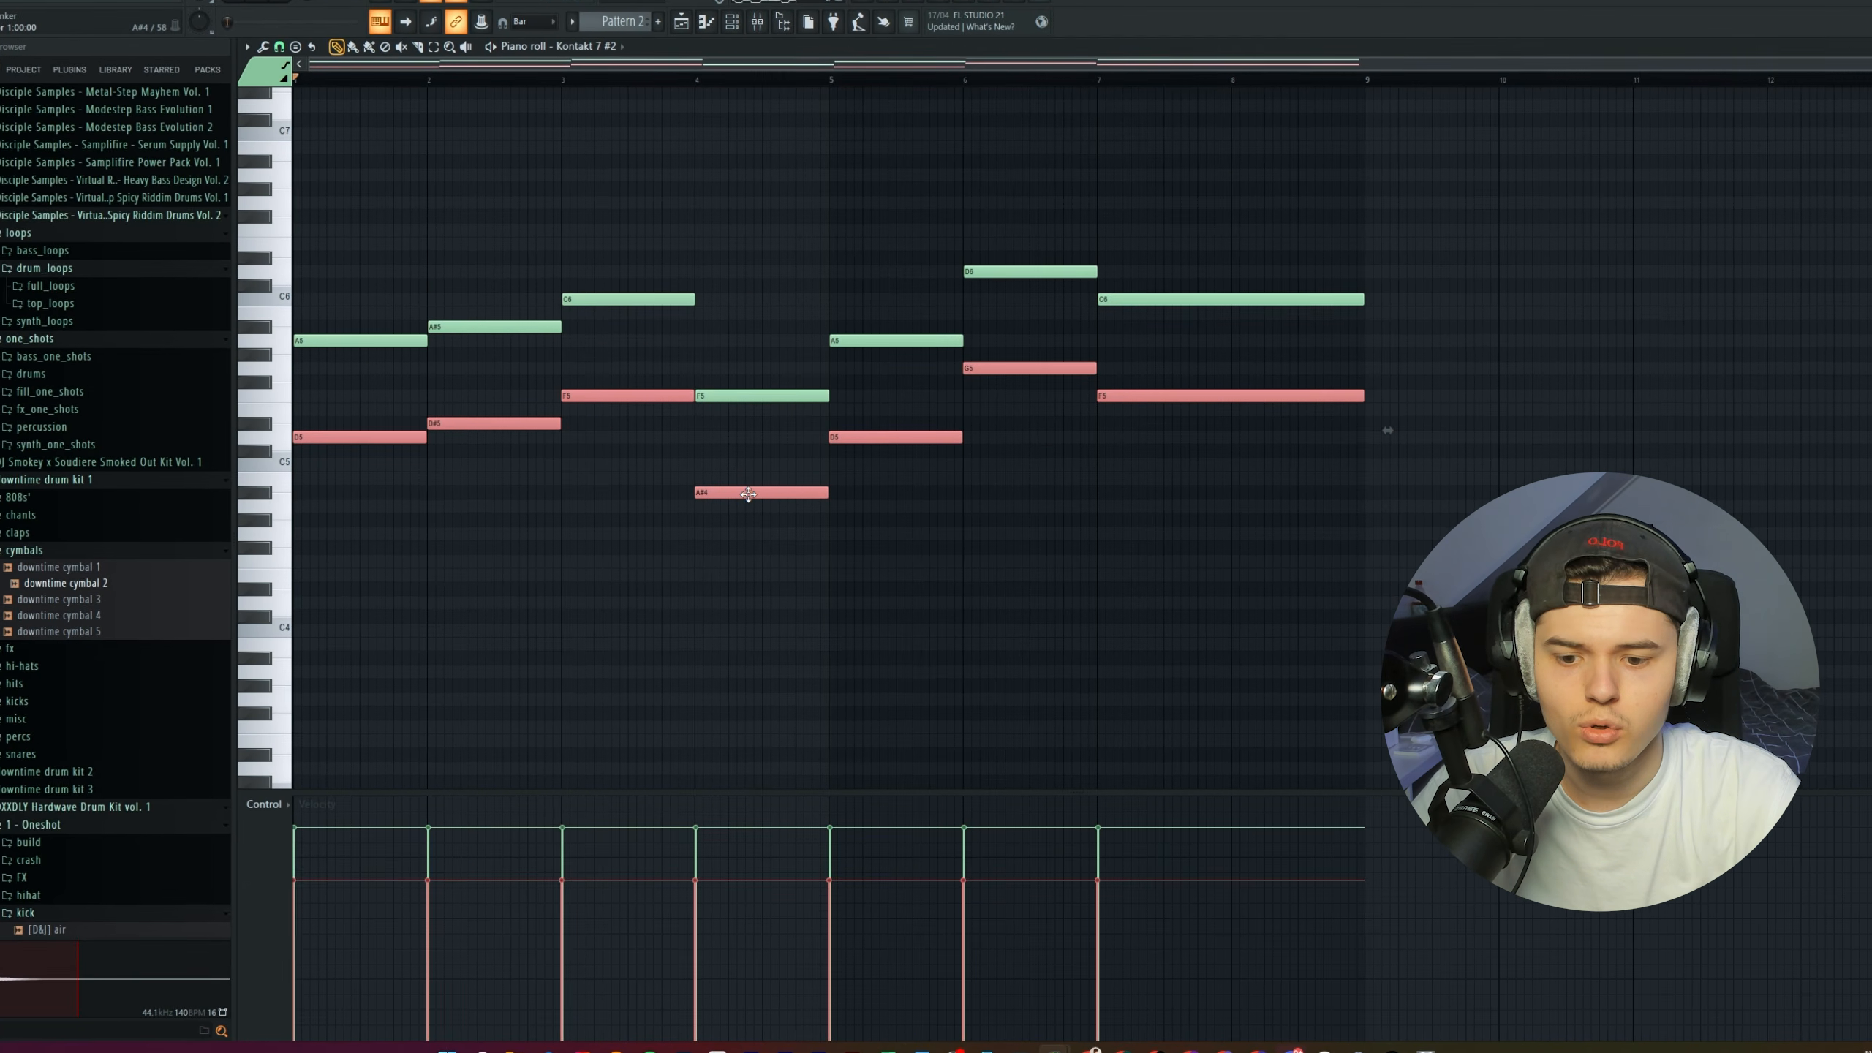
{"action": "key", "text": "space"}
{"action": "left_click", "coordinate": [727, 446]}
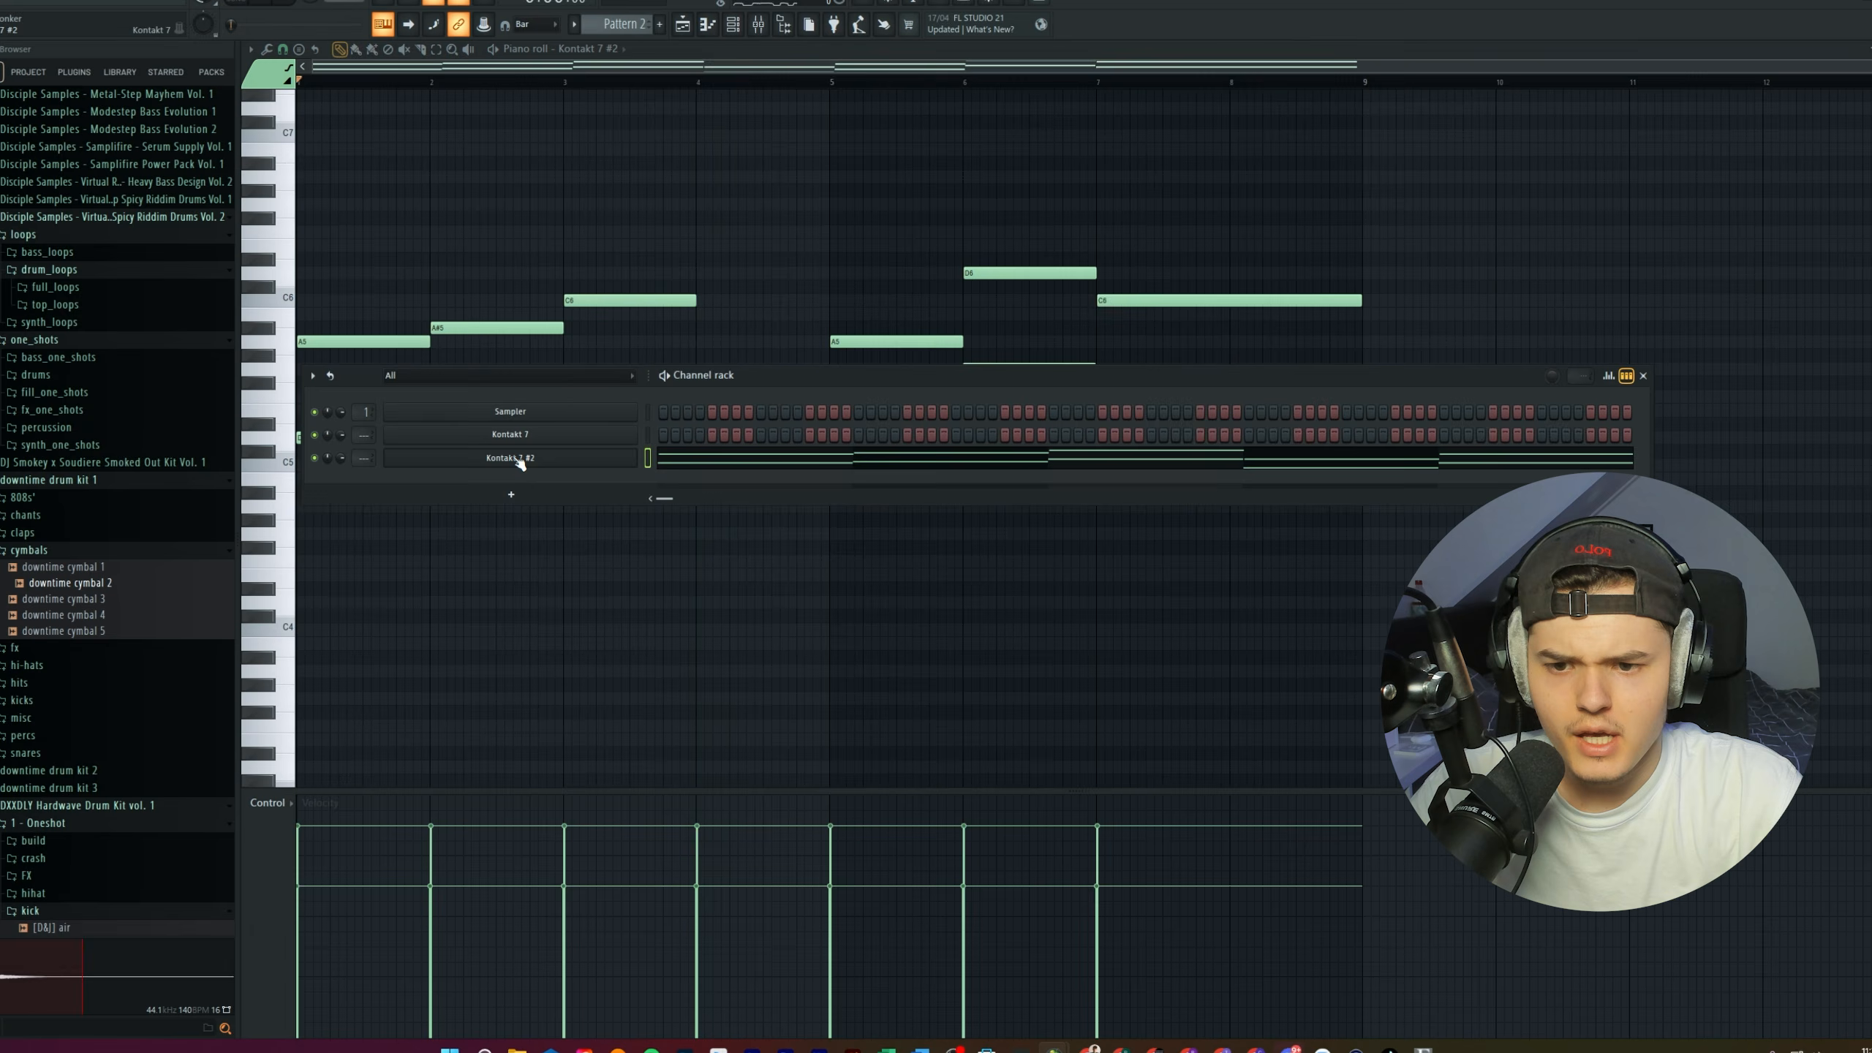
Name the Kontakt 7 #2 mixer track 5 Guitar and load ValhallaDelay in slot 4 of insert 3.
{"action": "left_click", "coordinate": [518, 459]}
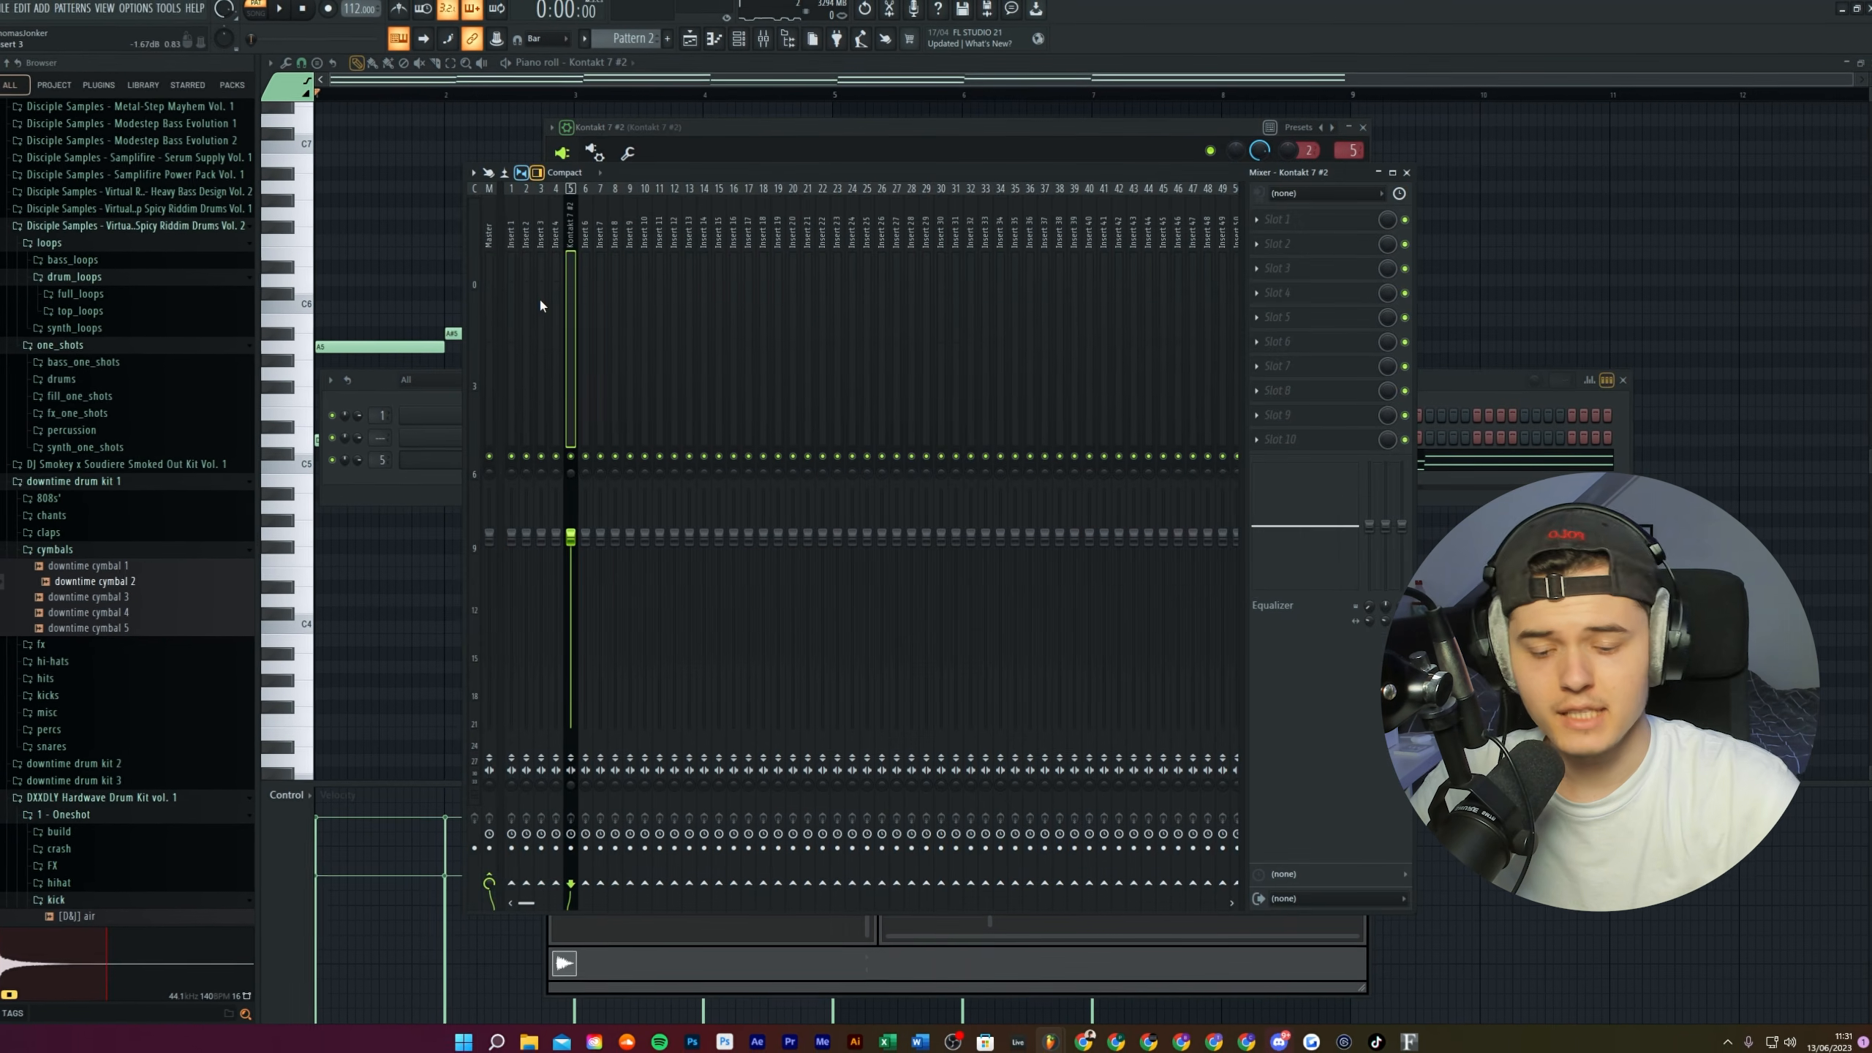
{"action": "right_click", "coordinate": [572, 191]}
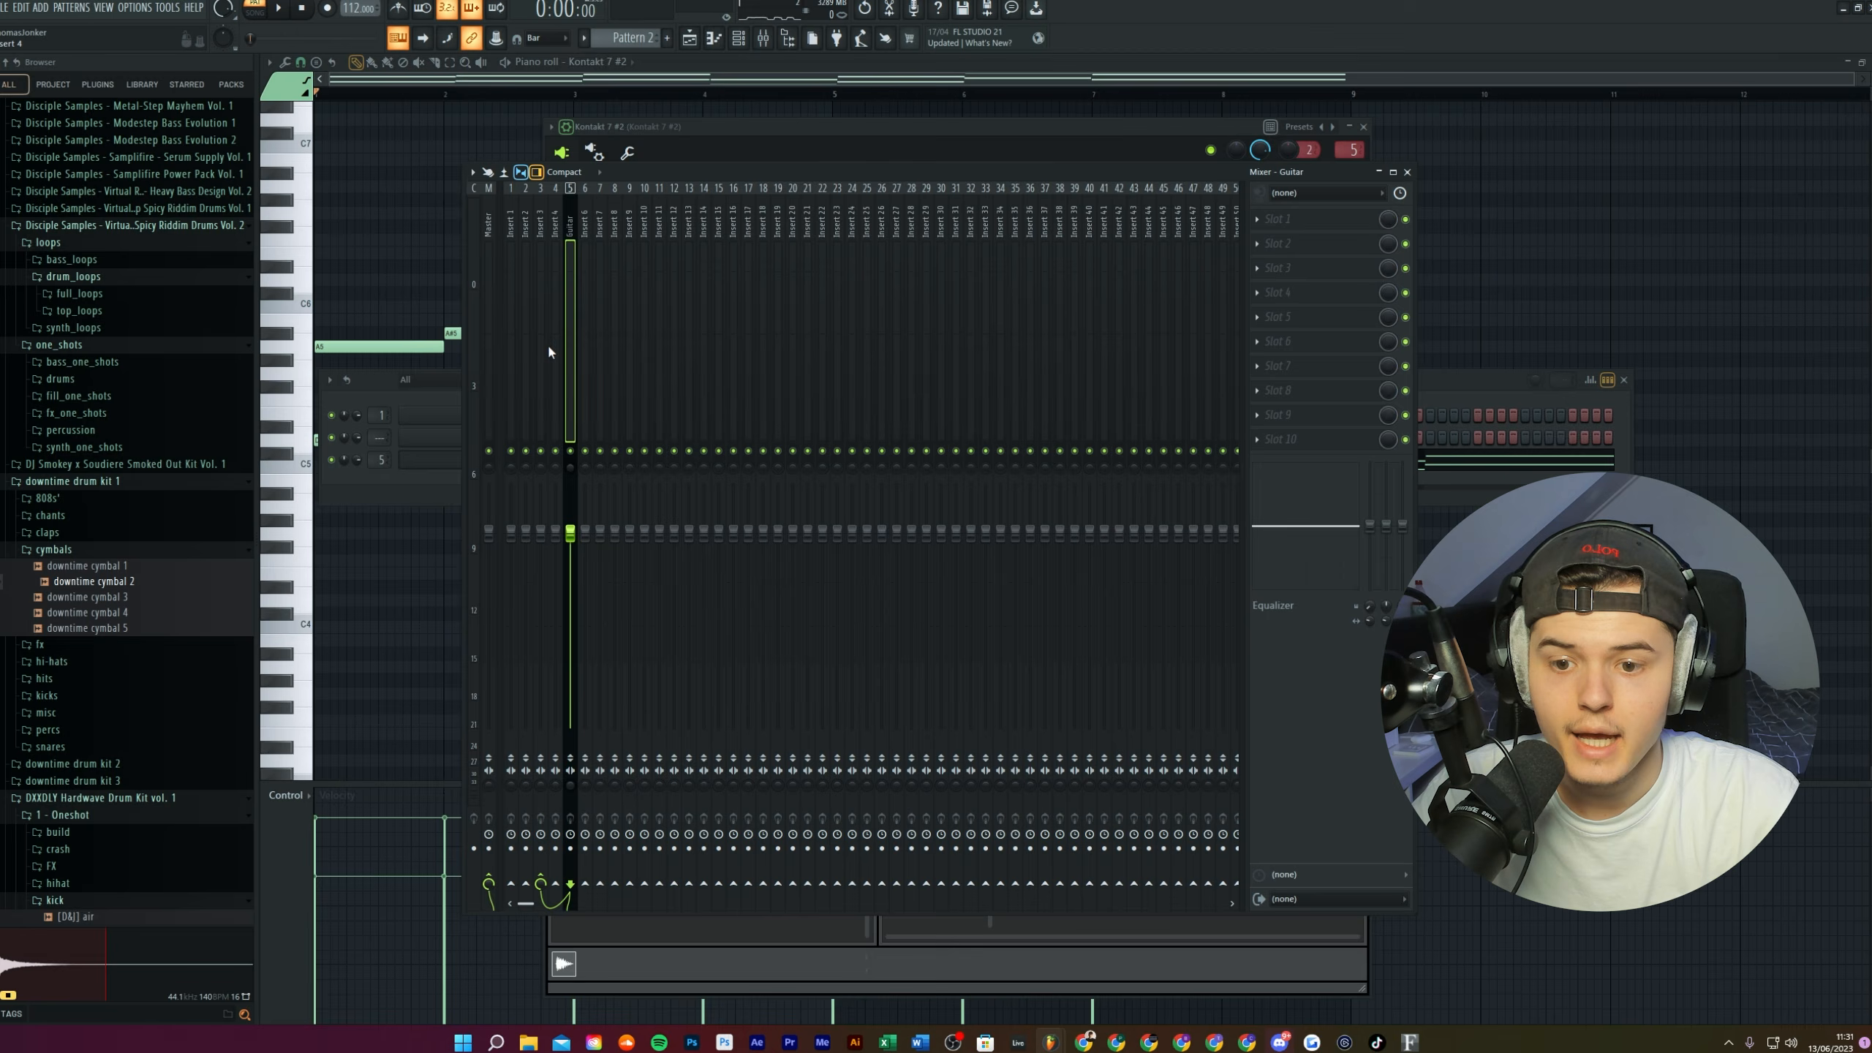
{"action": "left_click", "coordinate": [1297, 289]}
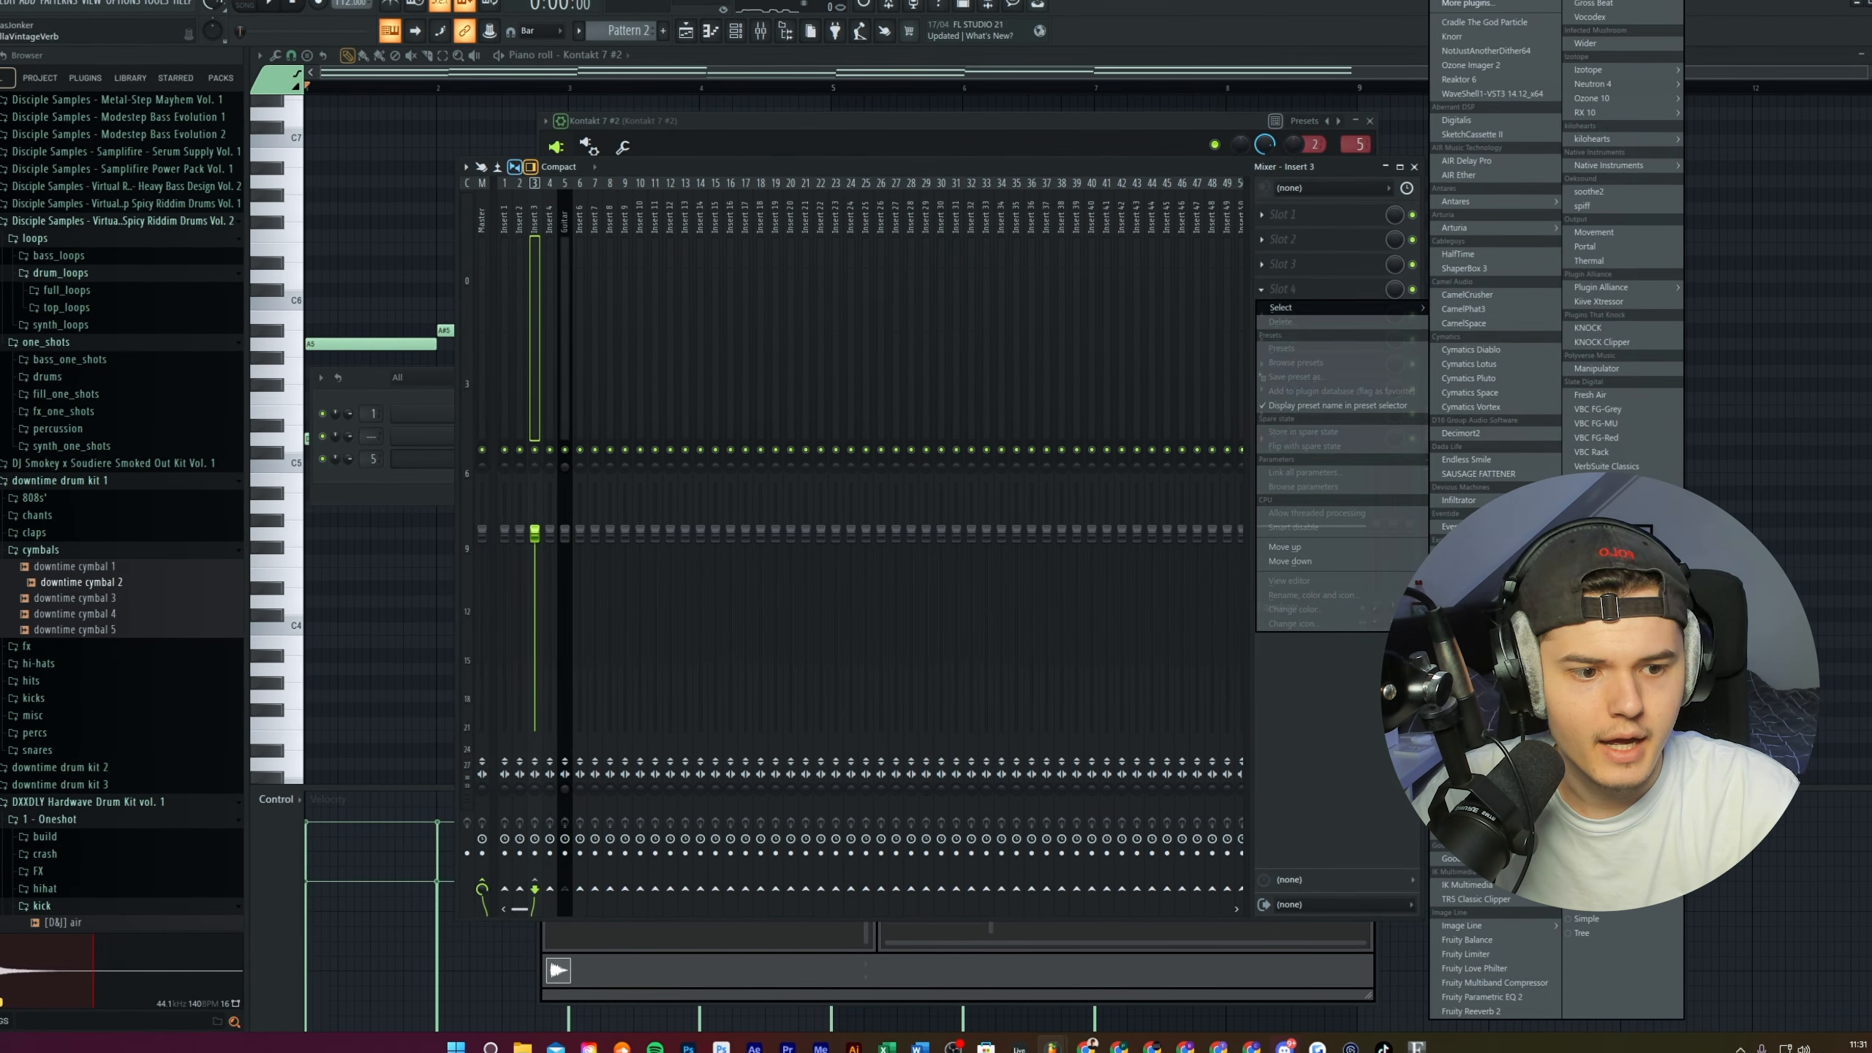
{"action": "left_click", "coordinate": [1601, 649]}
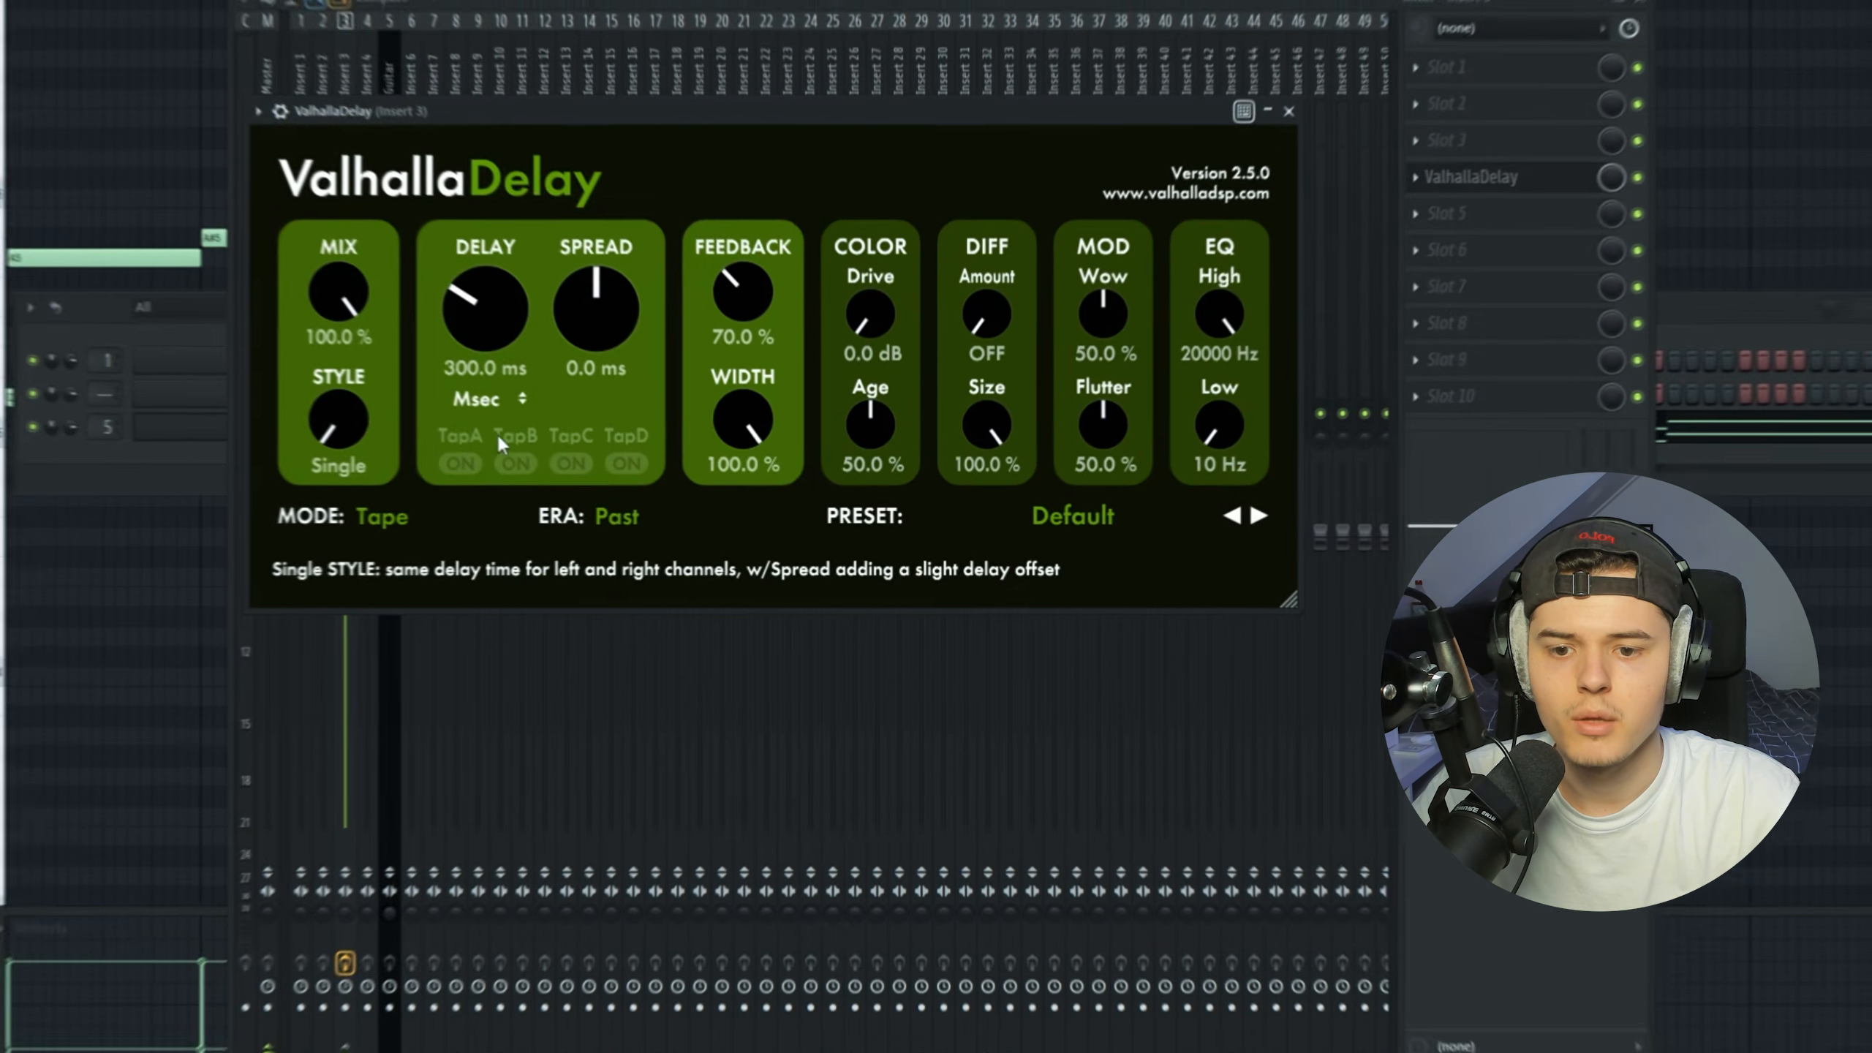
Set ValhallaDelay to Digital mode, Future era and PingPong style, and adjust its left delay time.
{"action": "left_click", "coordinate": [554, 519]}
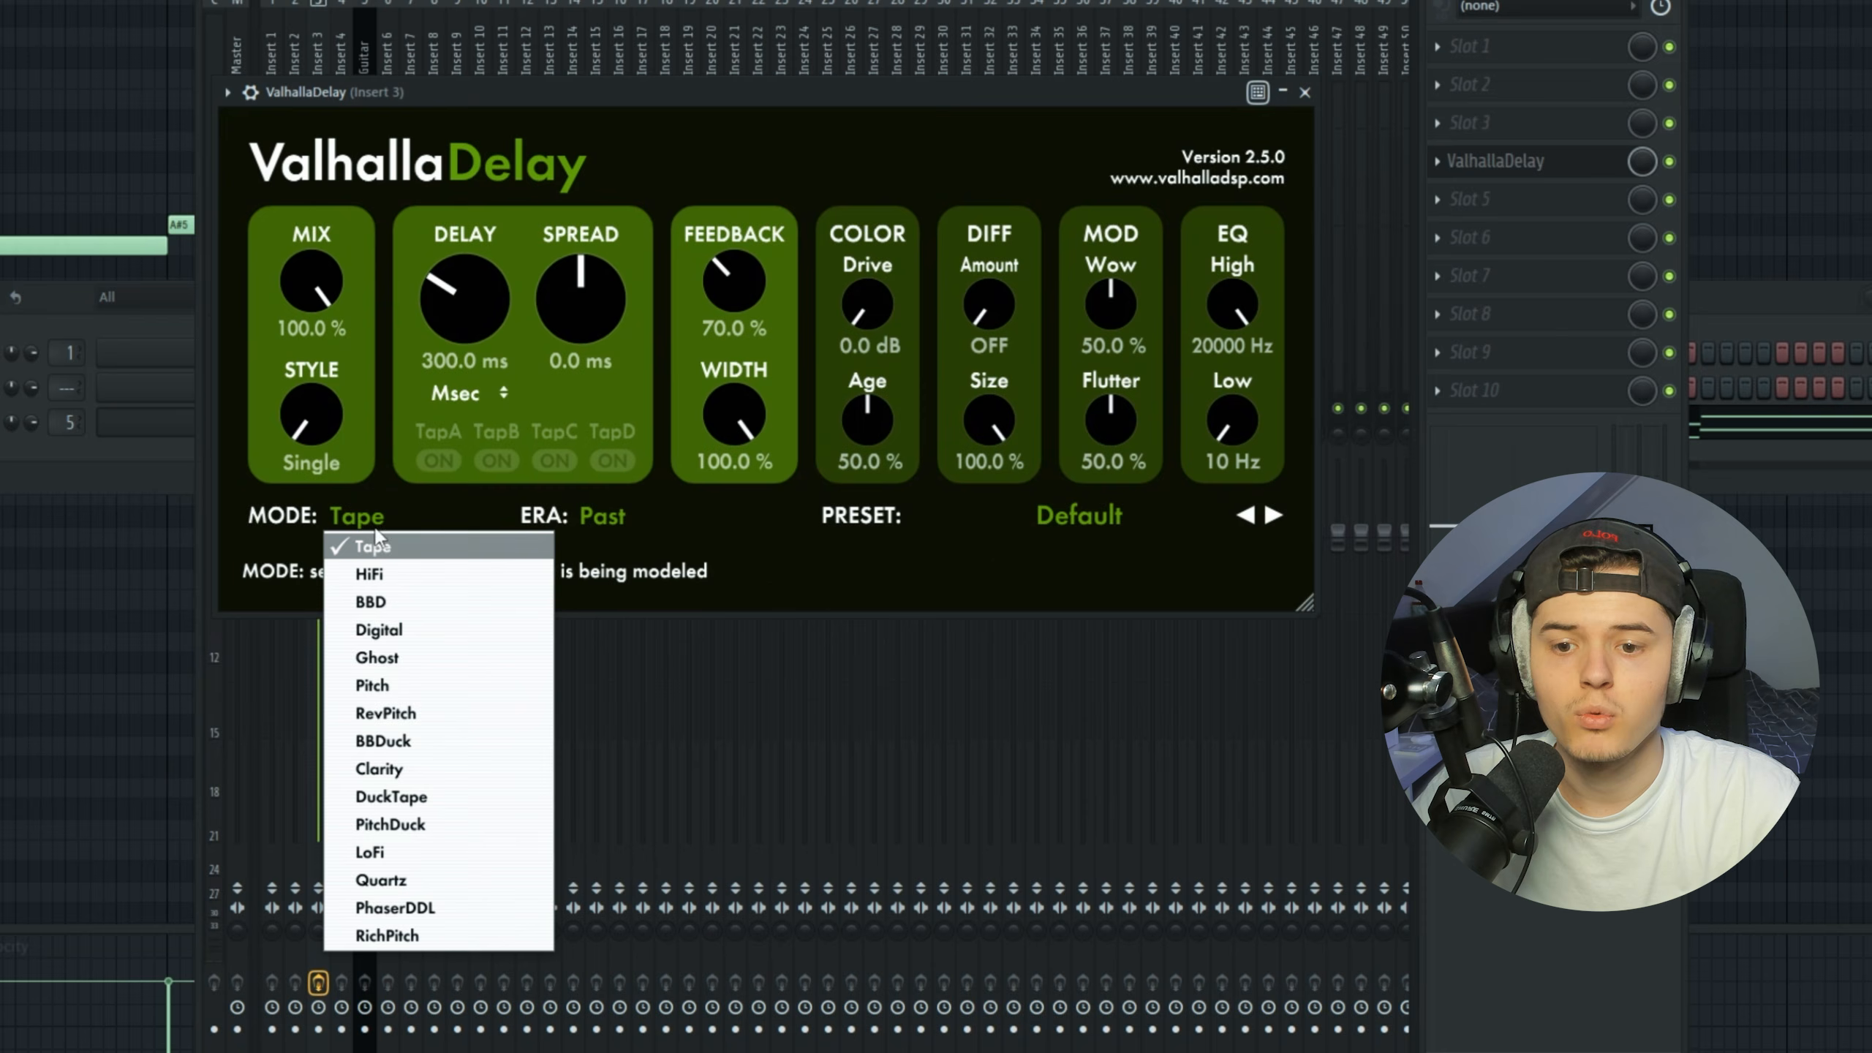
{"action": "left_click", "coordinate": [416, 635]}
{"action": "left_click", "coordinate": [603, 522]}
{"action": "left_click", "coordinate": [625, 605]}
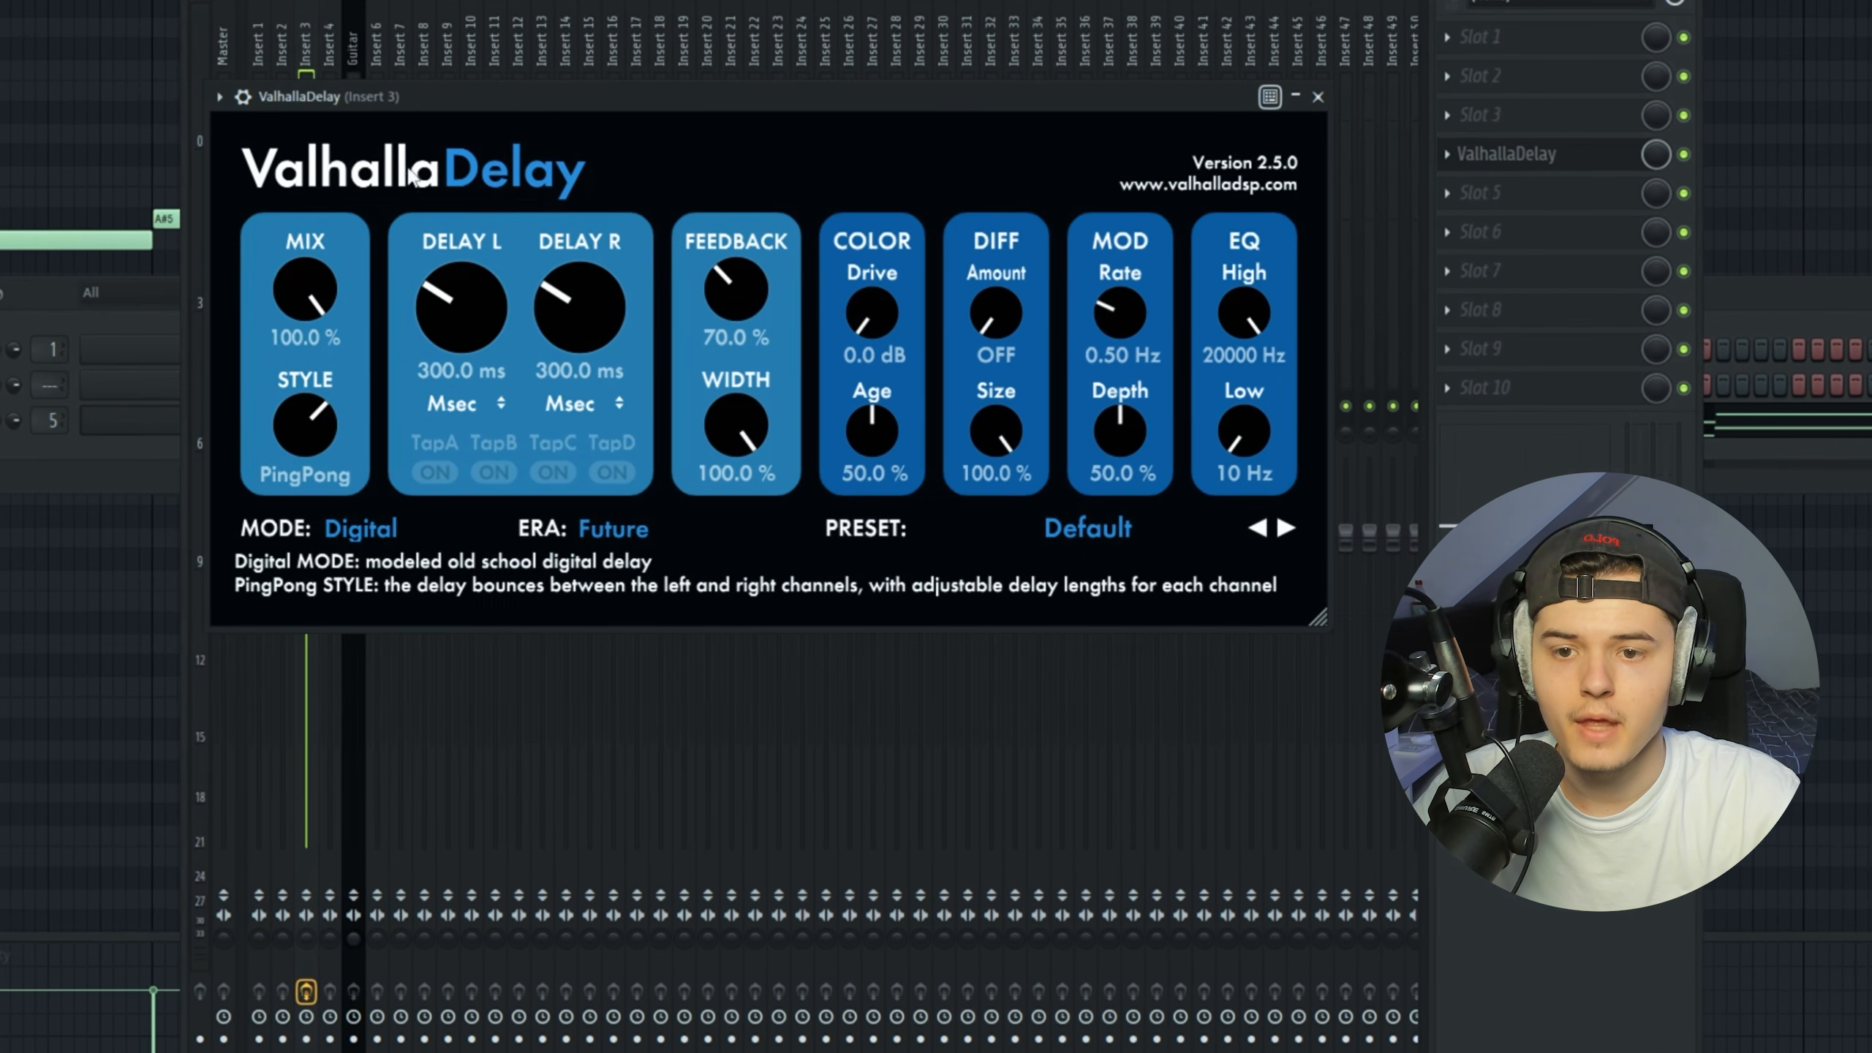
{"action": "left_click_drag", "start_coordinate": [459, 314], "coordinate": [460, 350]}
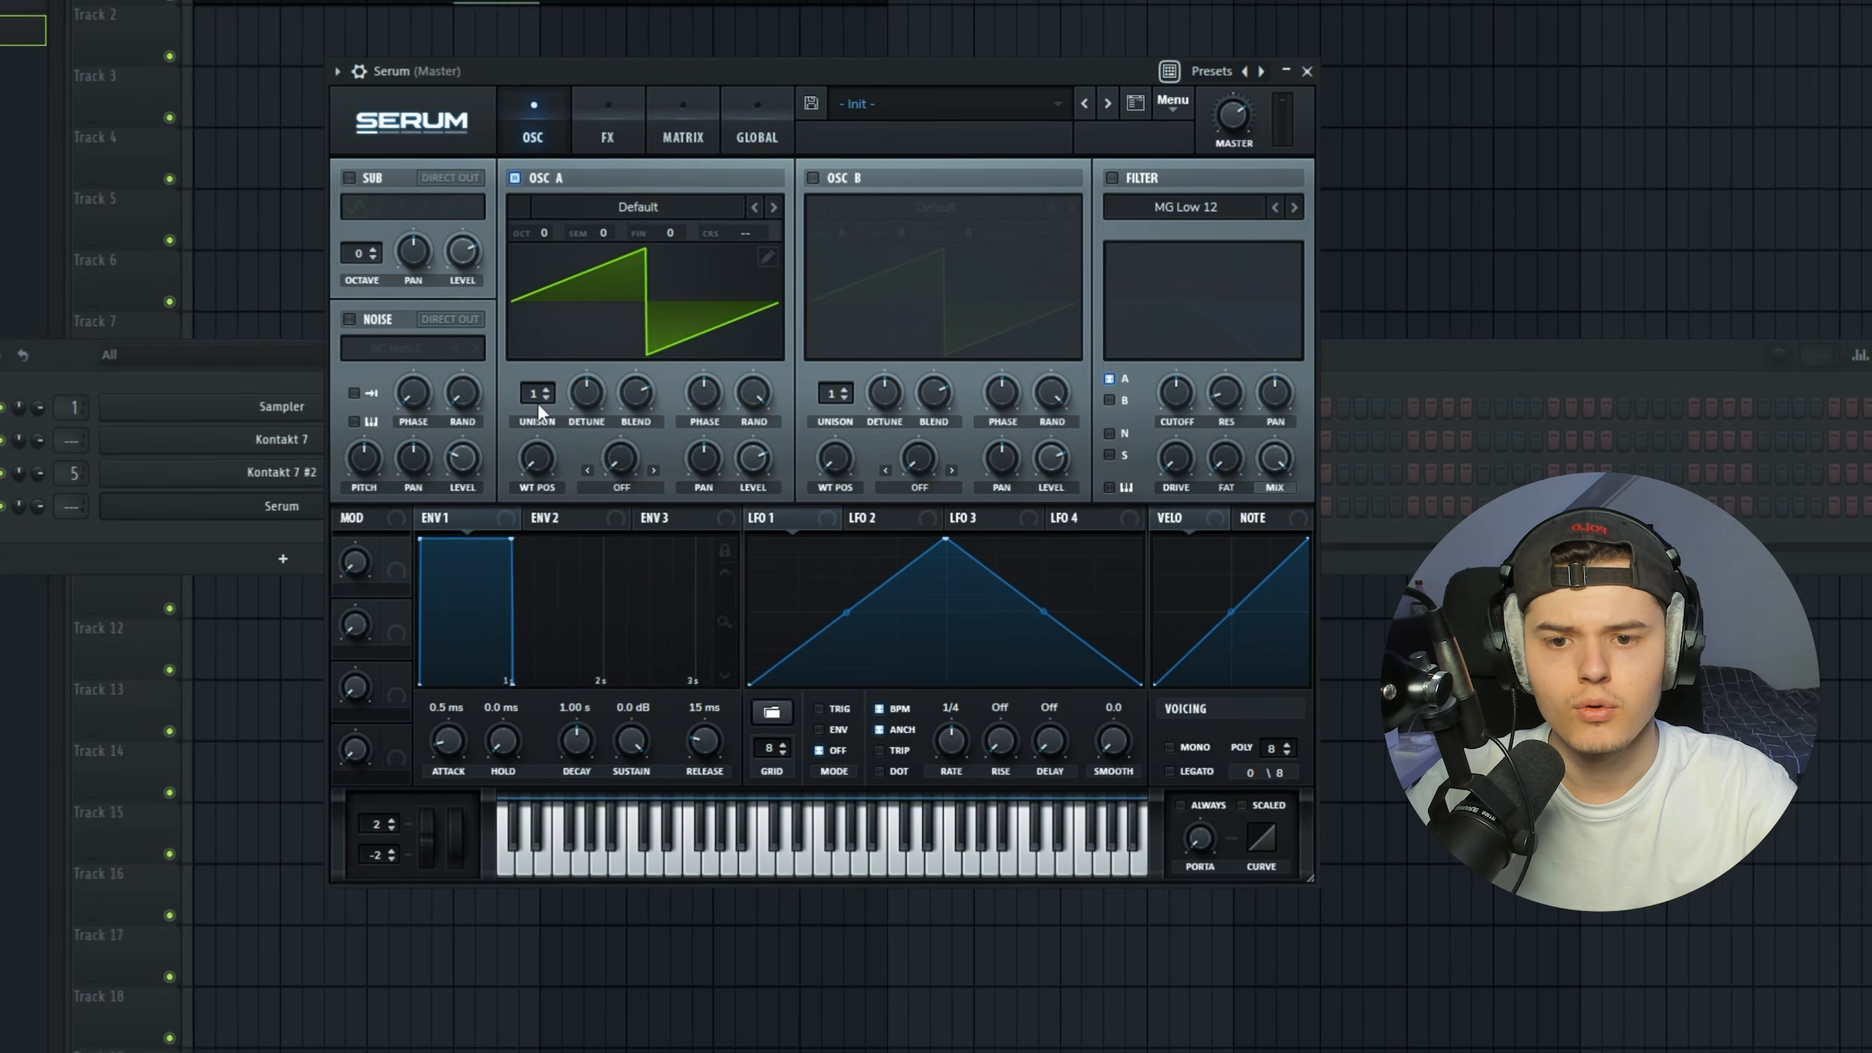
Give Serum's oscillator A 8 unison voices and shape envelope 1 with 527 ms attack, 1.08 s decay, -4.5 dB sustain and 802 ms release.
{"action": "left_click_drag", "start_coordinate": [528, 471], "coordinate": [566, 416]}
{"action": "left_click_drag", "start_coordinate": [700, 743], "coordinate": [680, 687]}
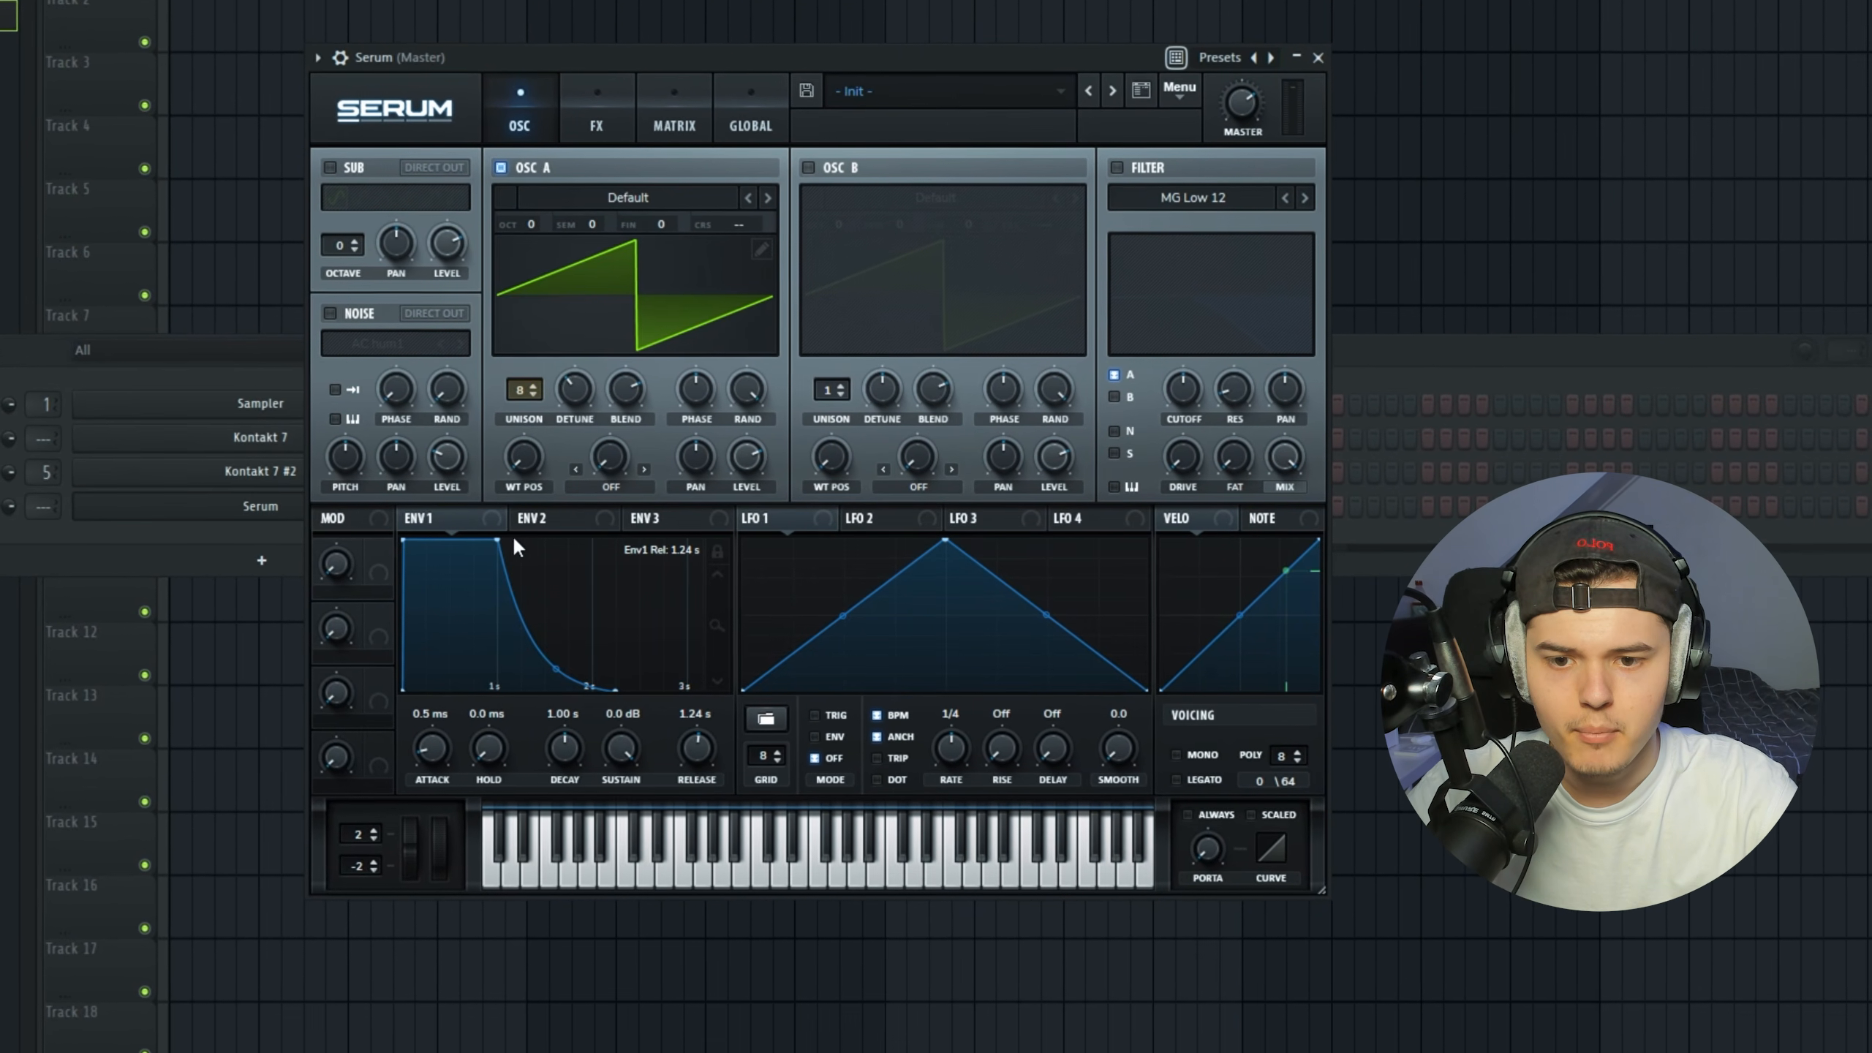
{"action": "left_click_drag", "start_coordinate": [403, 541], "coordinate": [491, 542]}
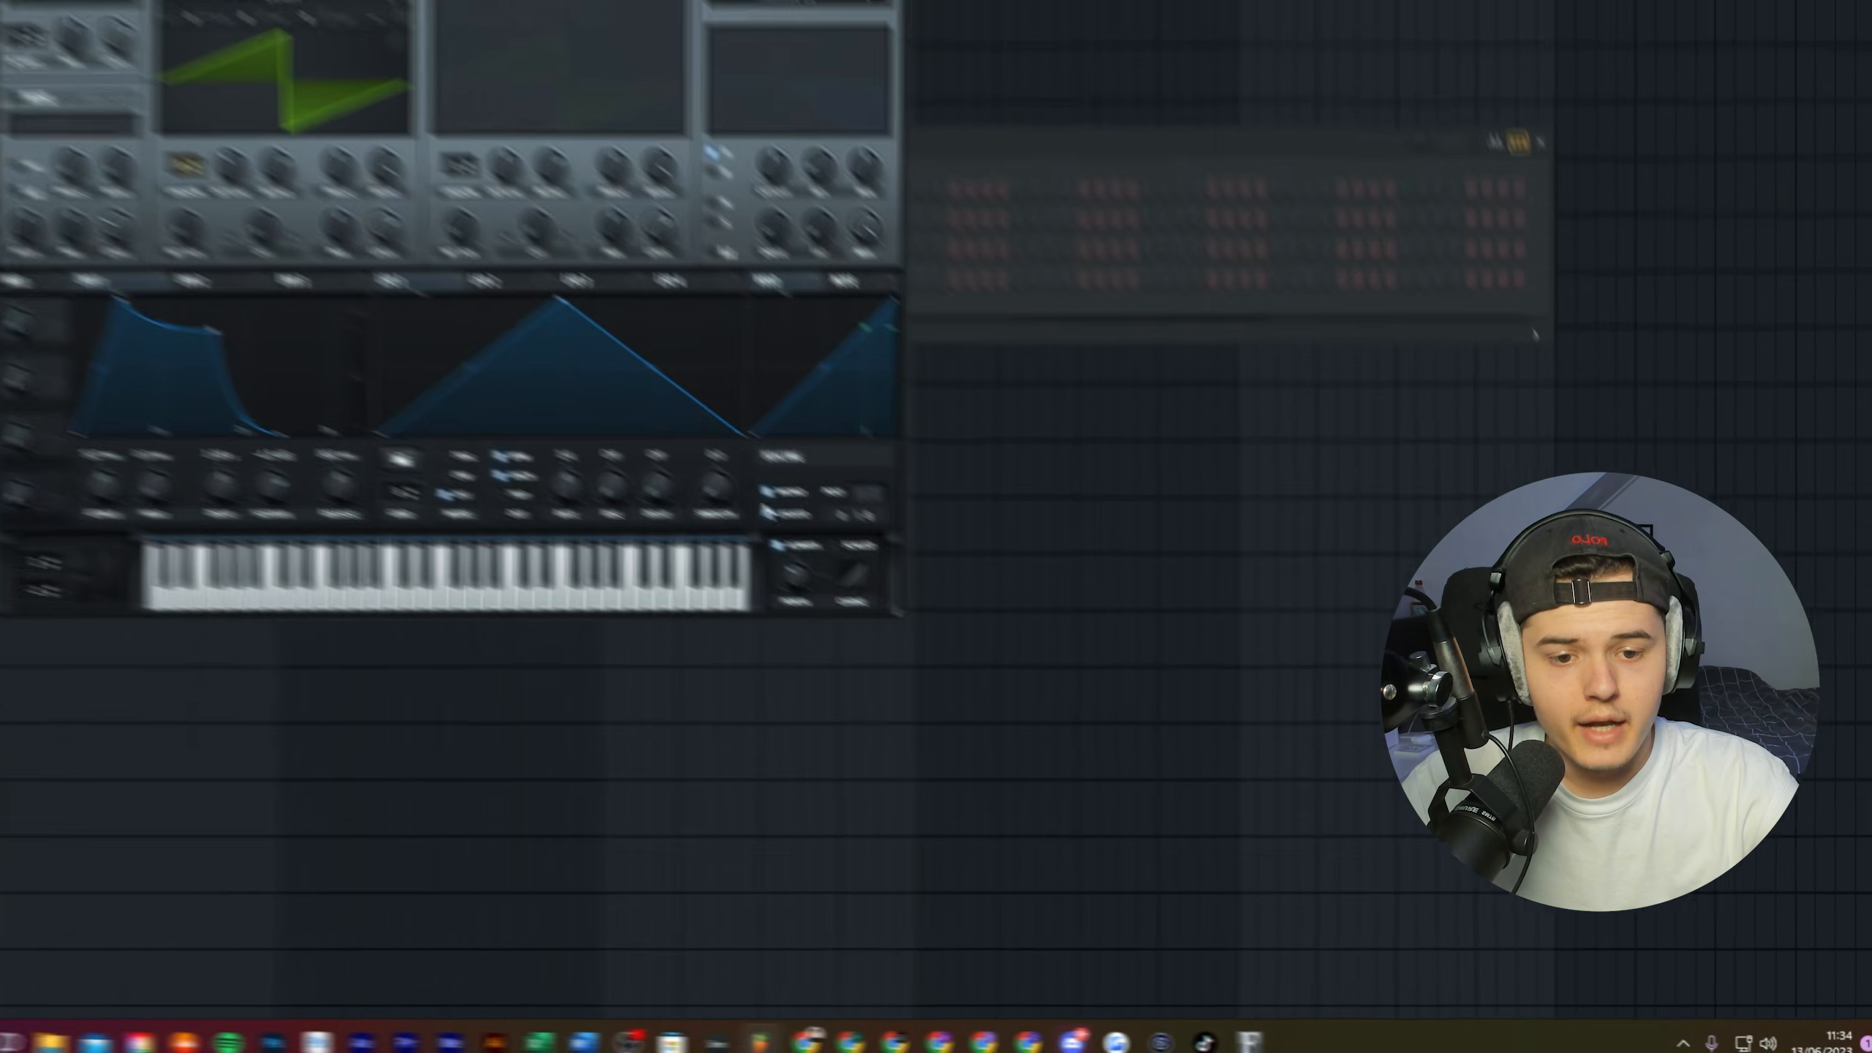
{"action": "left_click", "coordinate": [1054, 637]}
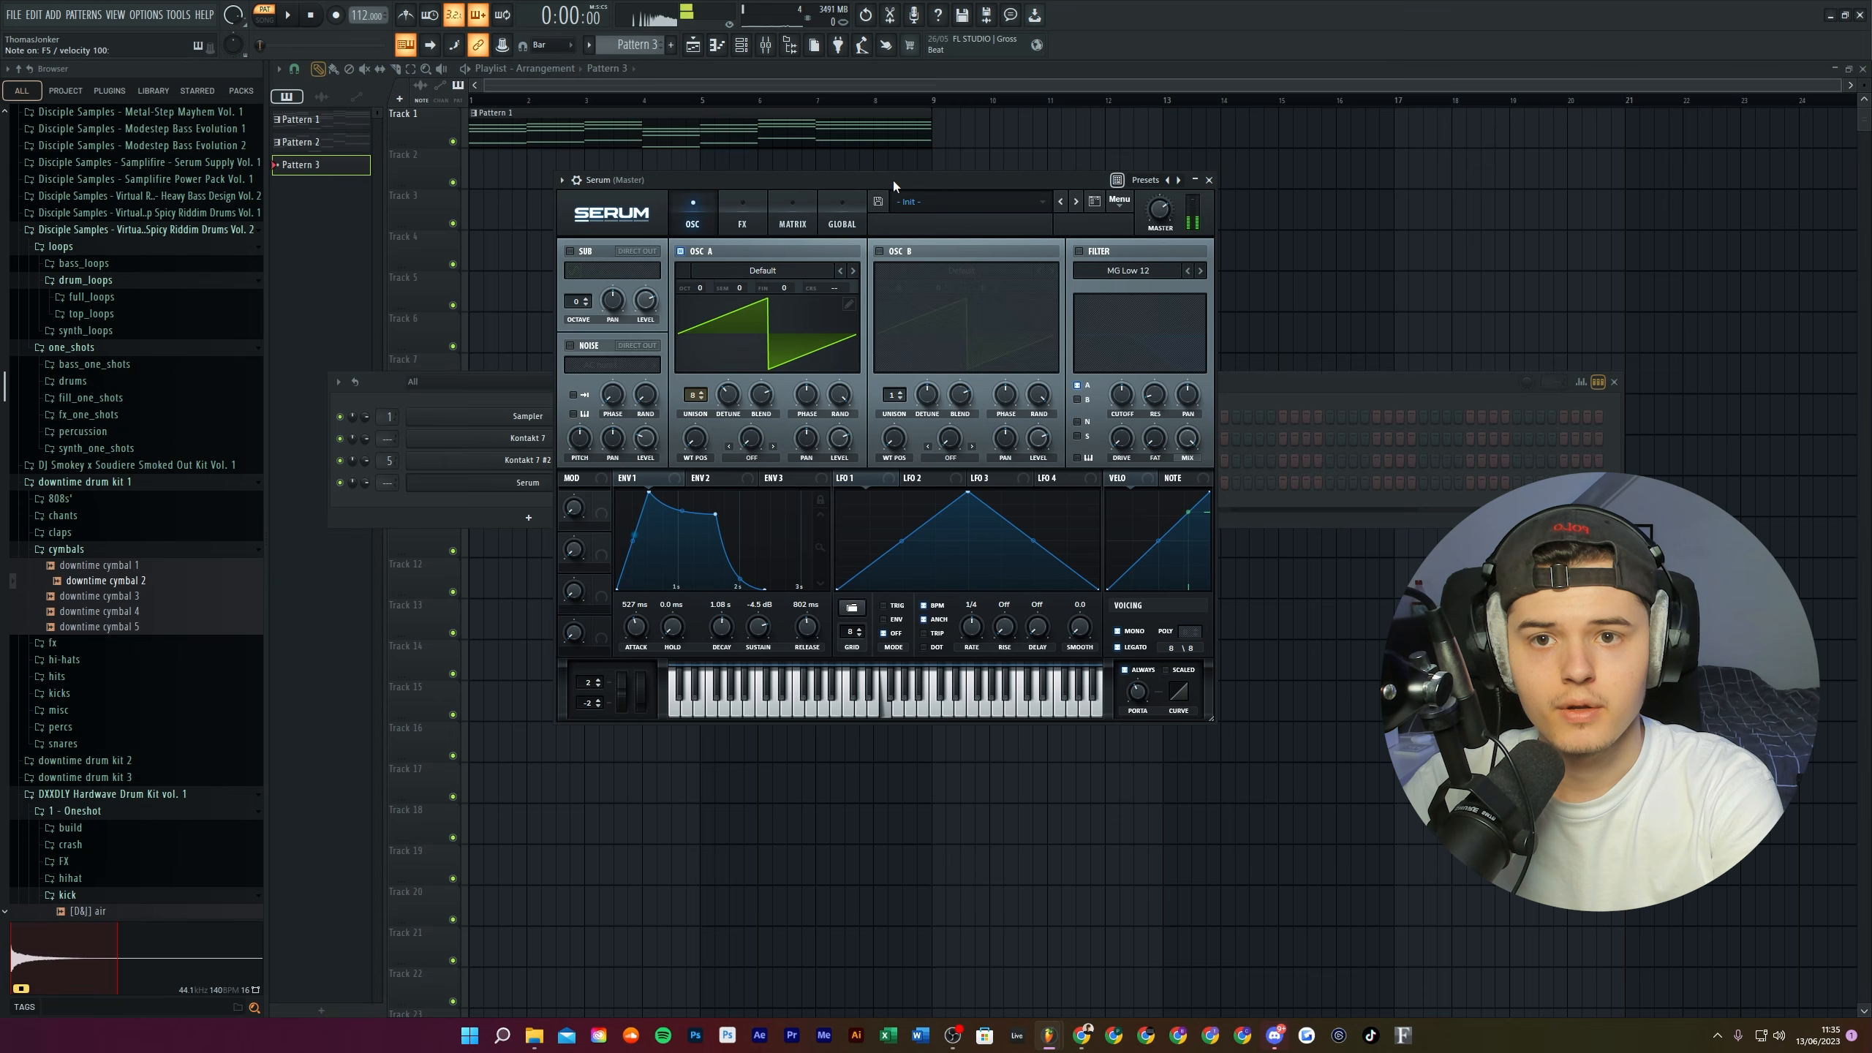
Enable oscillator B with the Basic Shapes wavetable and 10 unison voices.
{"action": "left_click", "coordinate": [879, 251]}
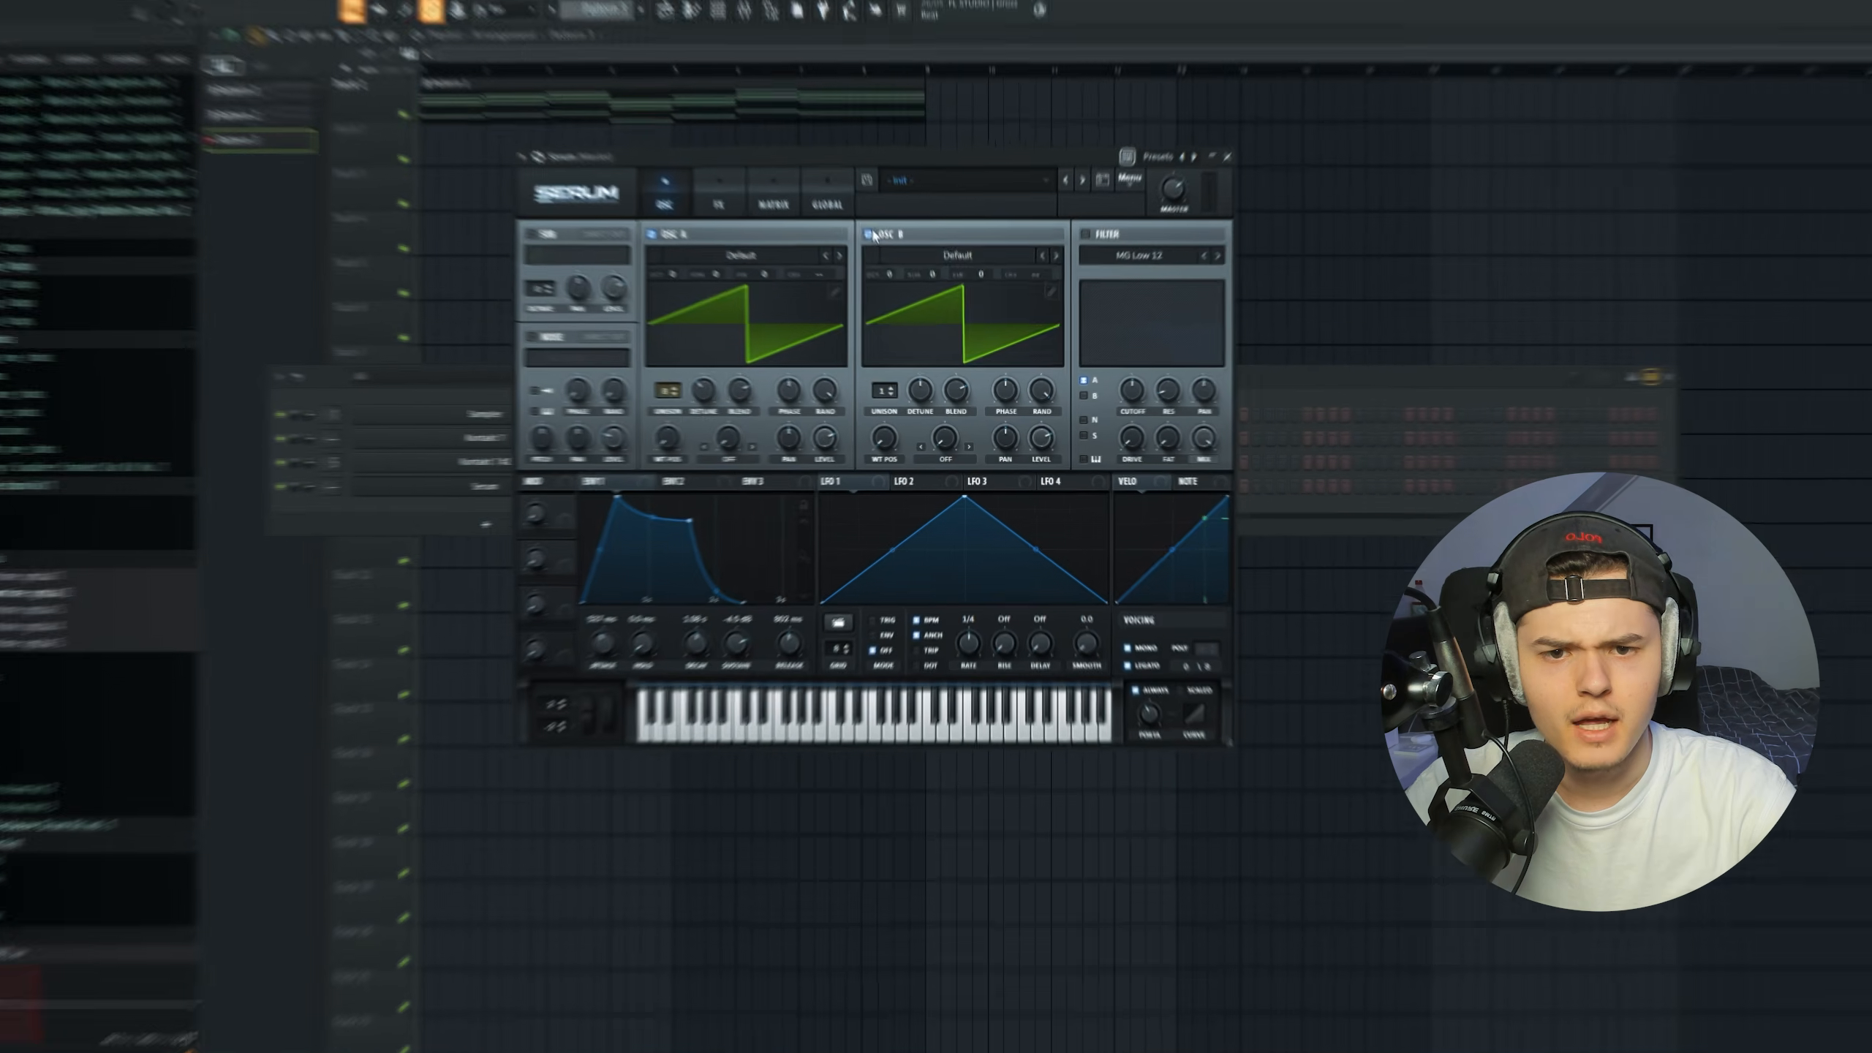
{"action": "left_click", "coordinate": [938, 271]}
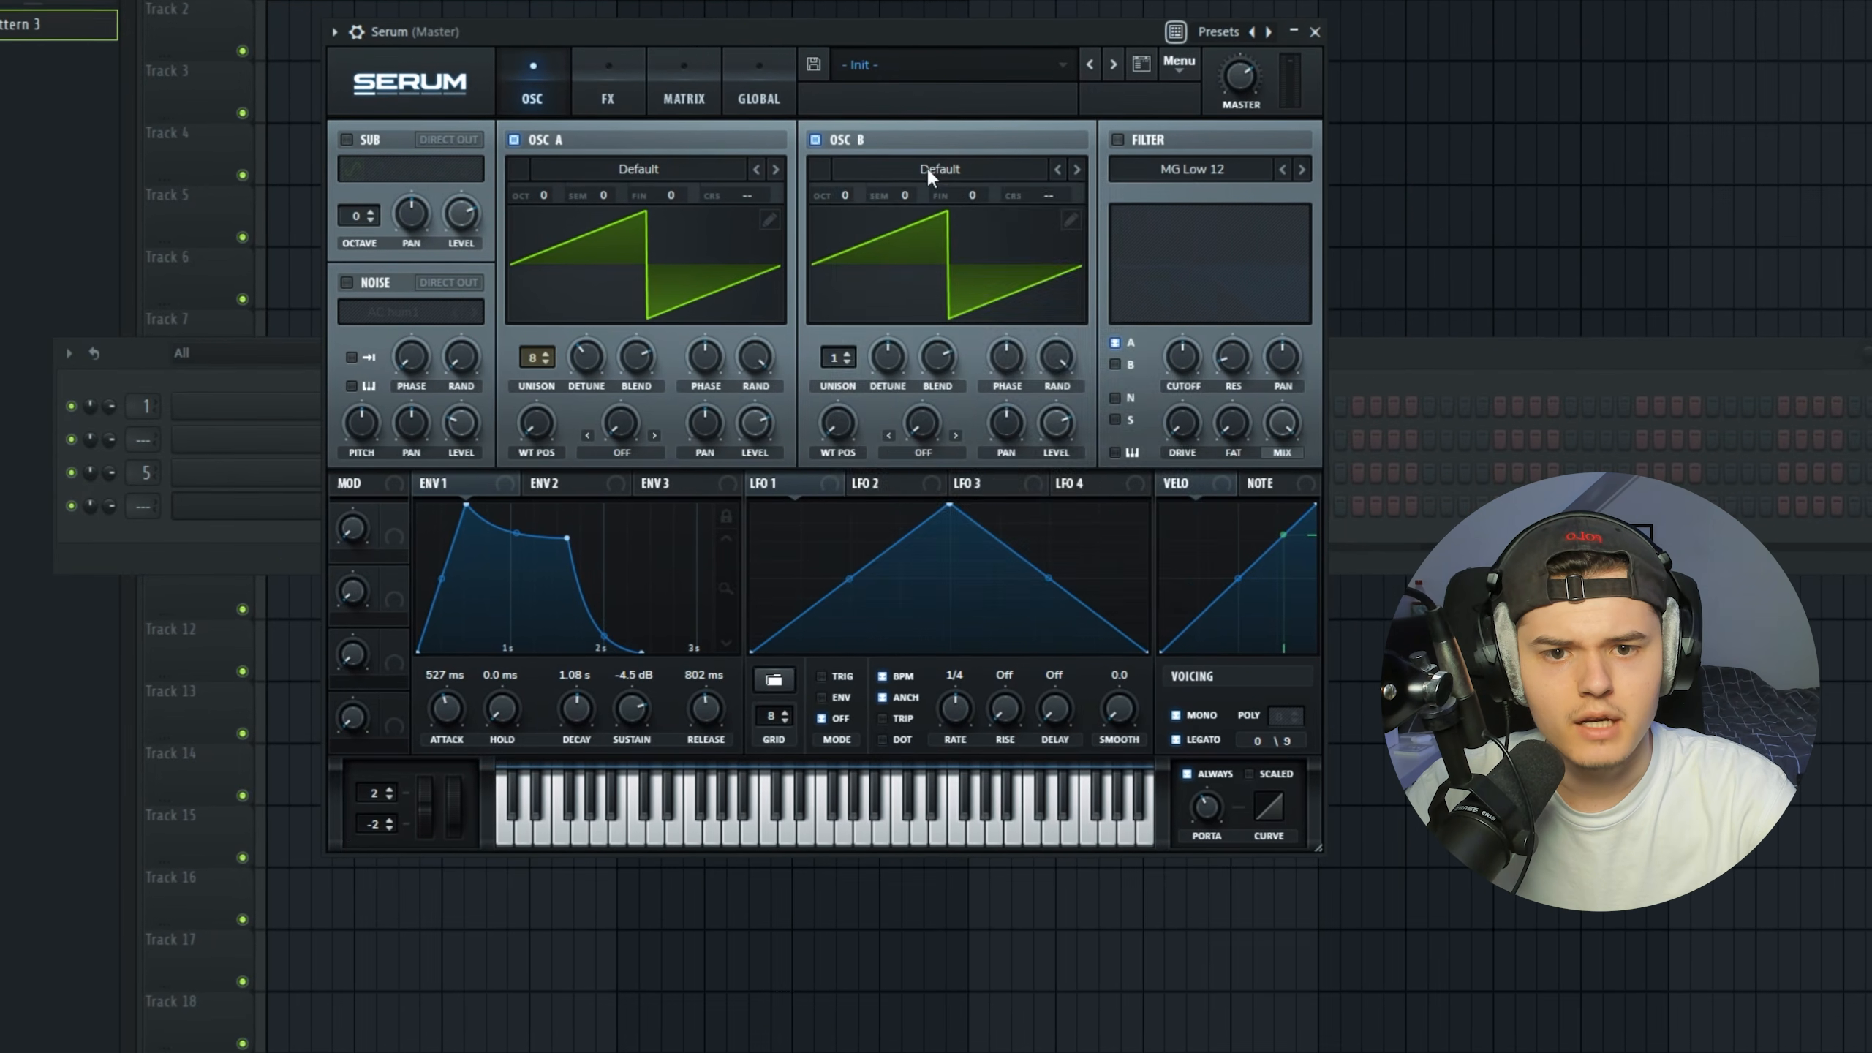
{"action": "left_click", "coordinate": [923, 185]}
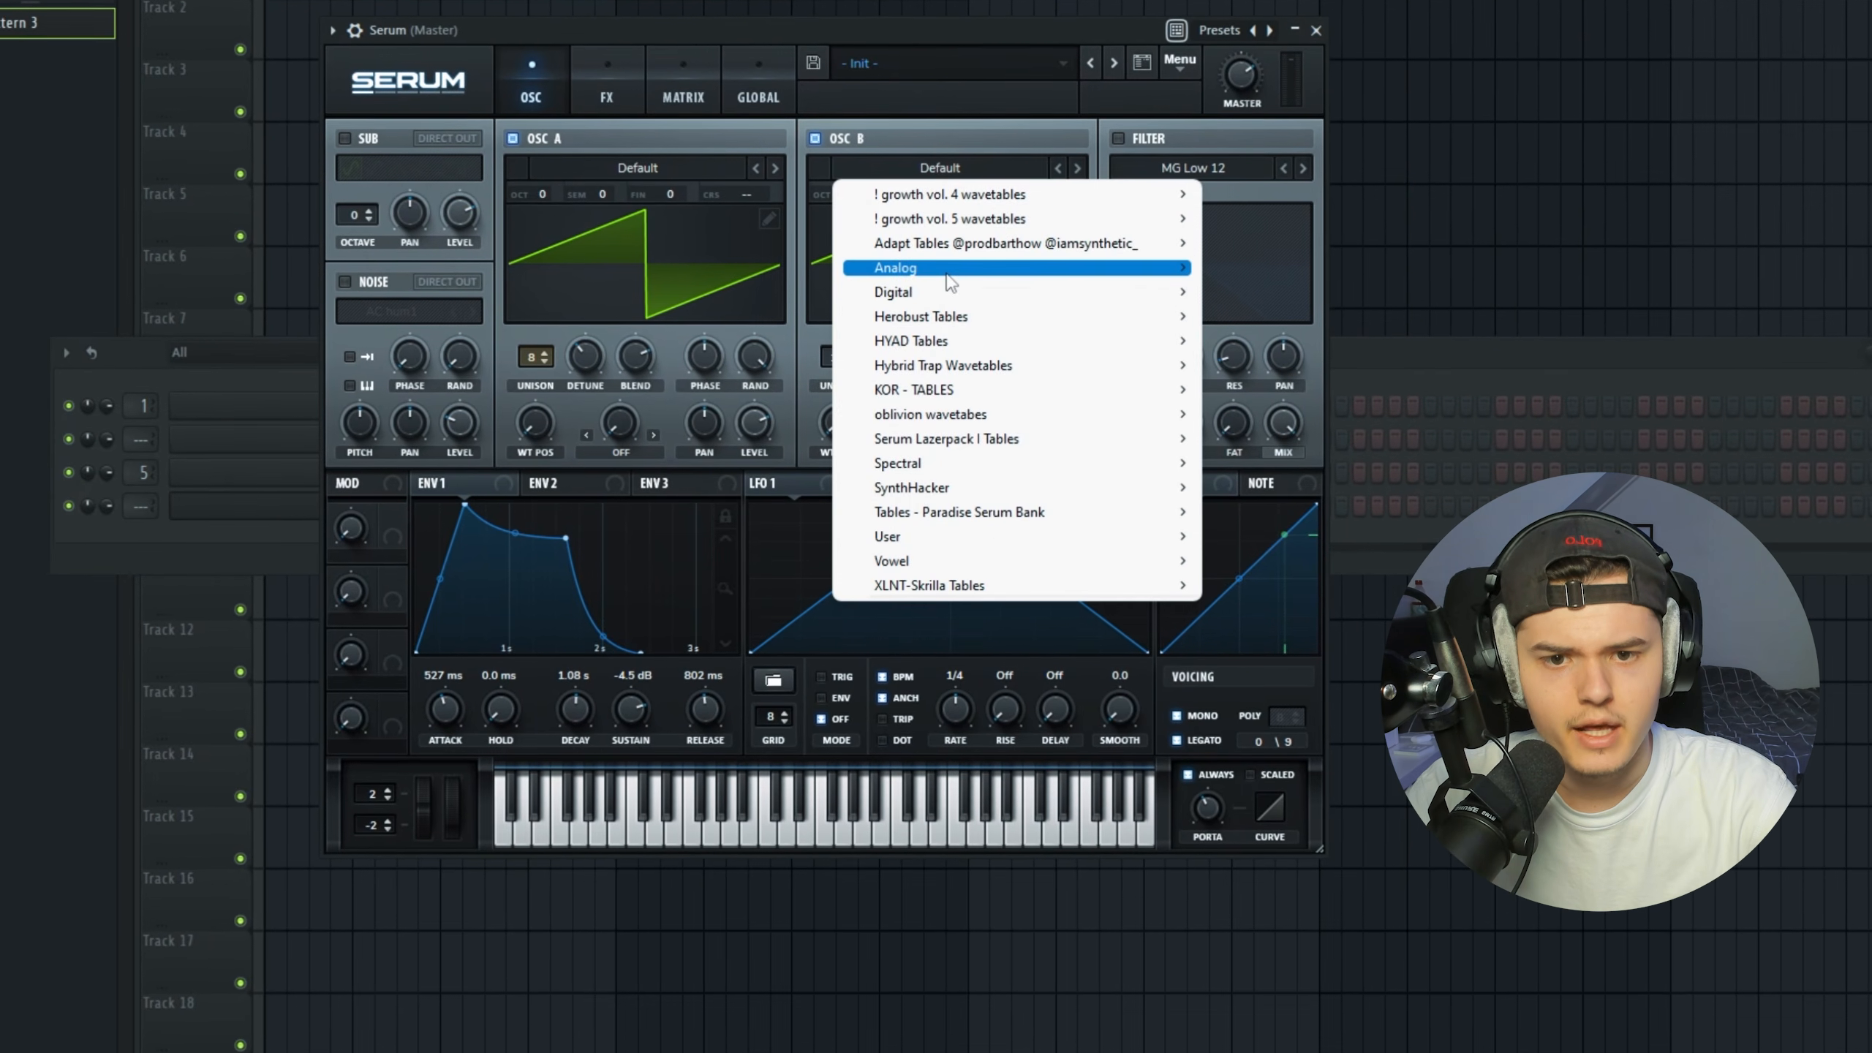
{"action": "mouse_move", "coordinate": [959, 295]}
{"action": "left_click", "coordinate": [1258, 370]}
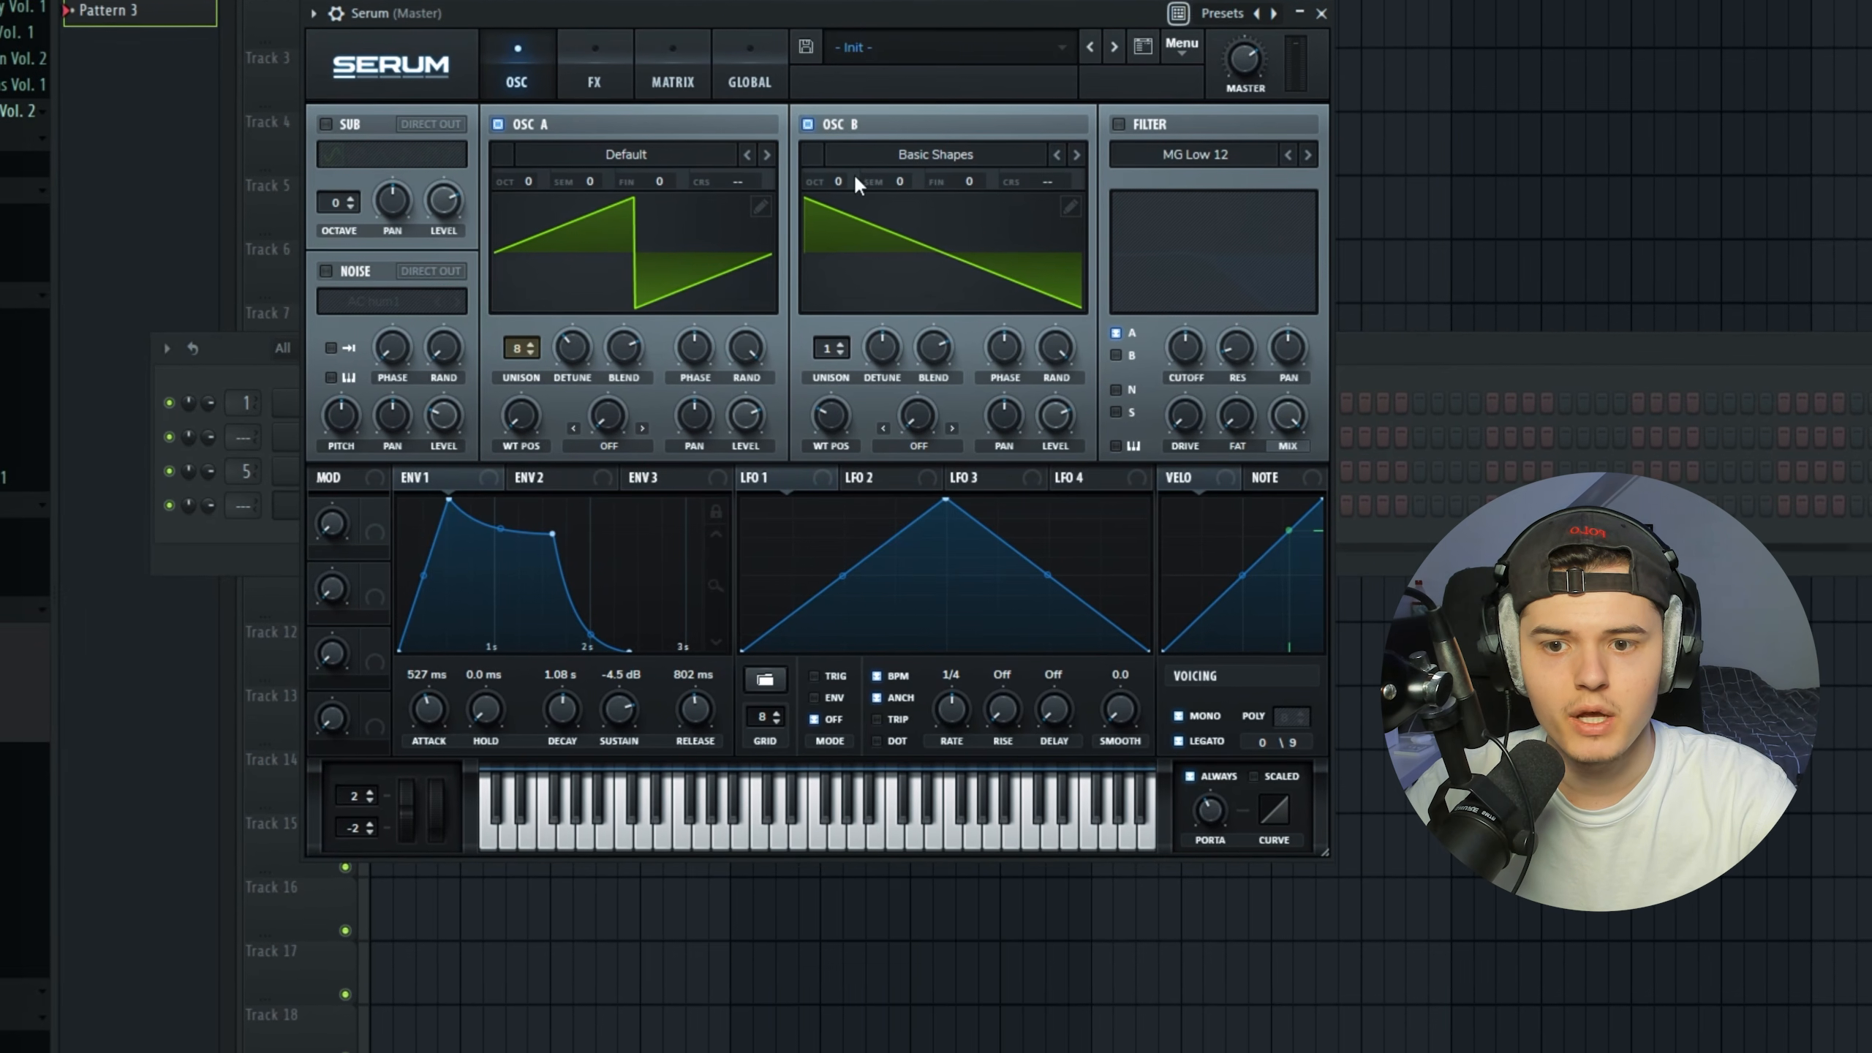
{"action": "mouse_move", "coordinate": [833, 355]}
{"action": "left_mouse_down"}
{"action": "mouse_move", "coordinate": [839, 319]}
{"action": "mouse_move", "coordinate": [857, 373]}
{"action": "left_mouse_up"}
Enable the noise oscillator with a noise sample, and turn on the filter, switching to the next filter type.
{"action": "left_click", "coordinate": [371, 301]}
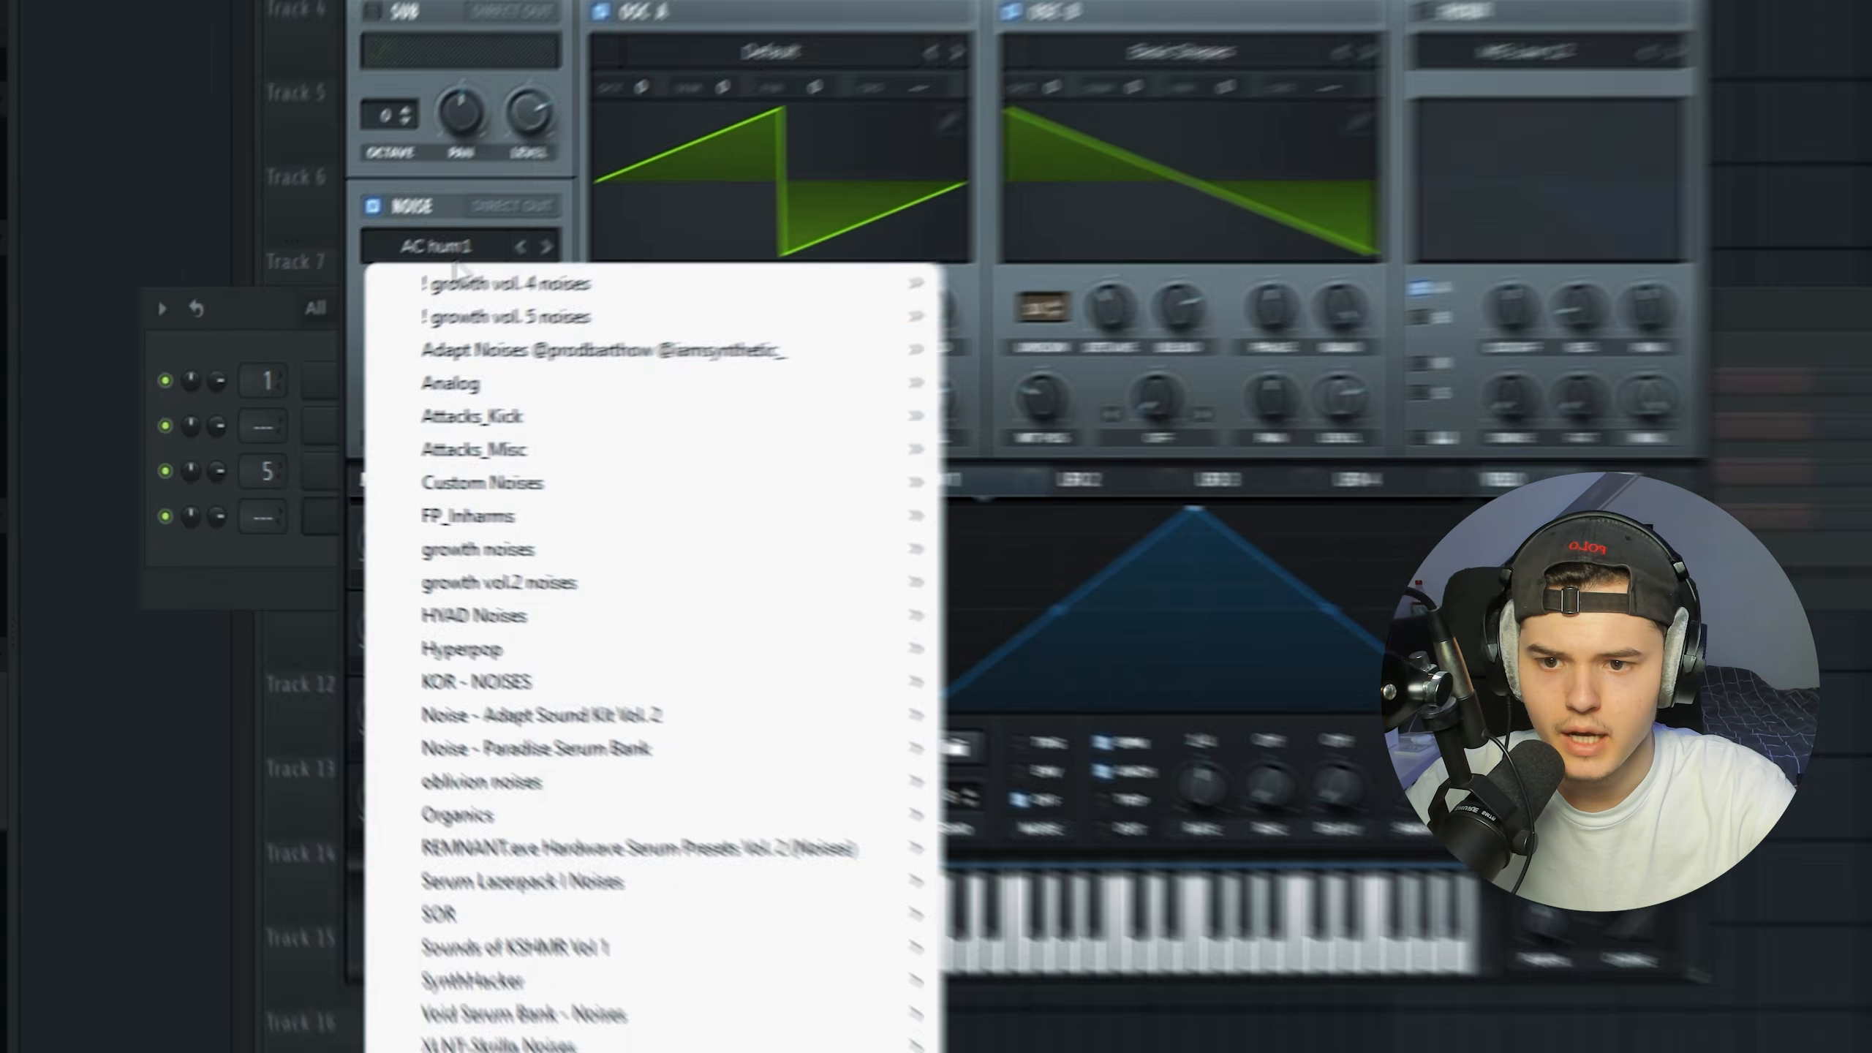
{"action": "mouse_move", "coordinate": [589, 385]}
{"action": "left_click", "coordinate": [1276, 529]}
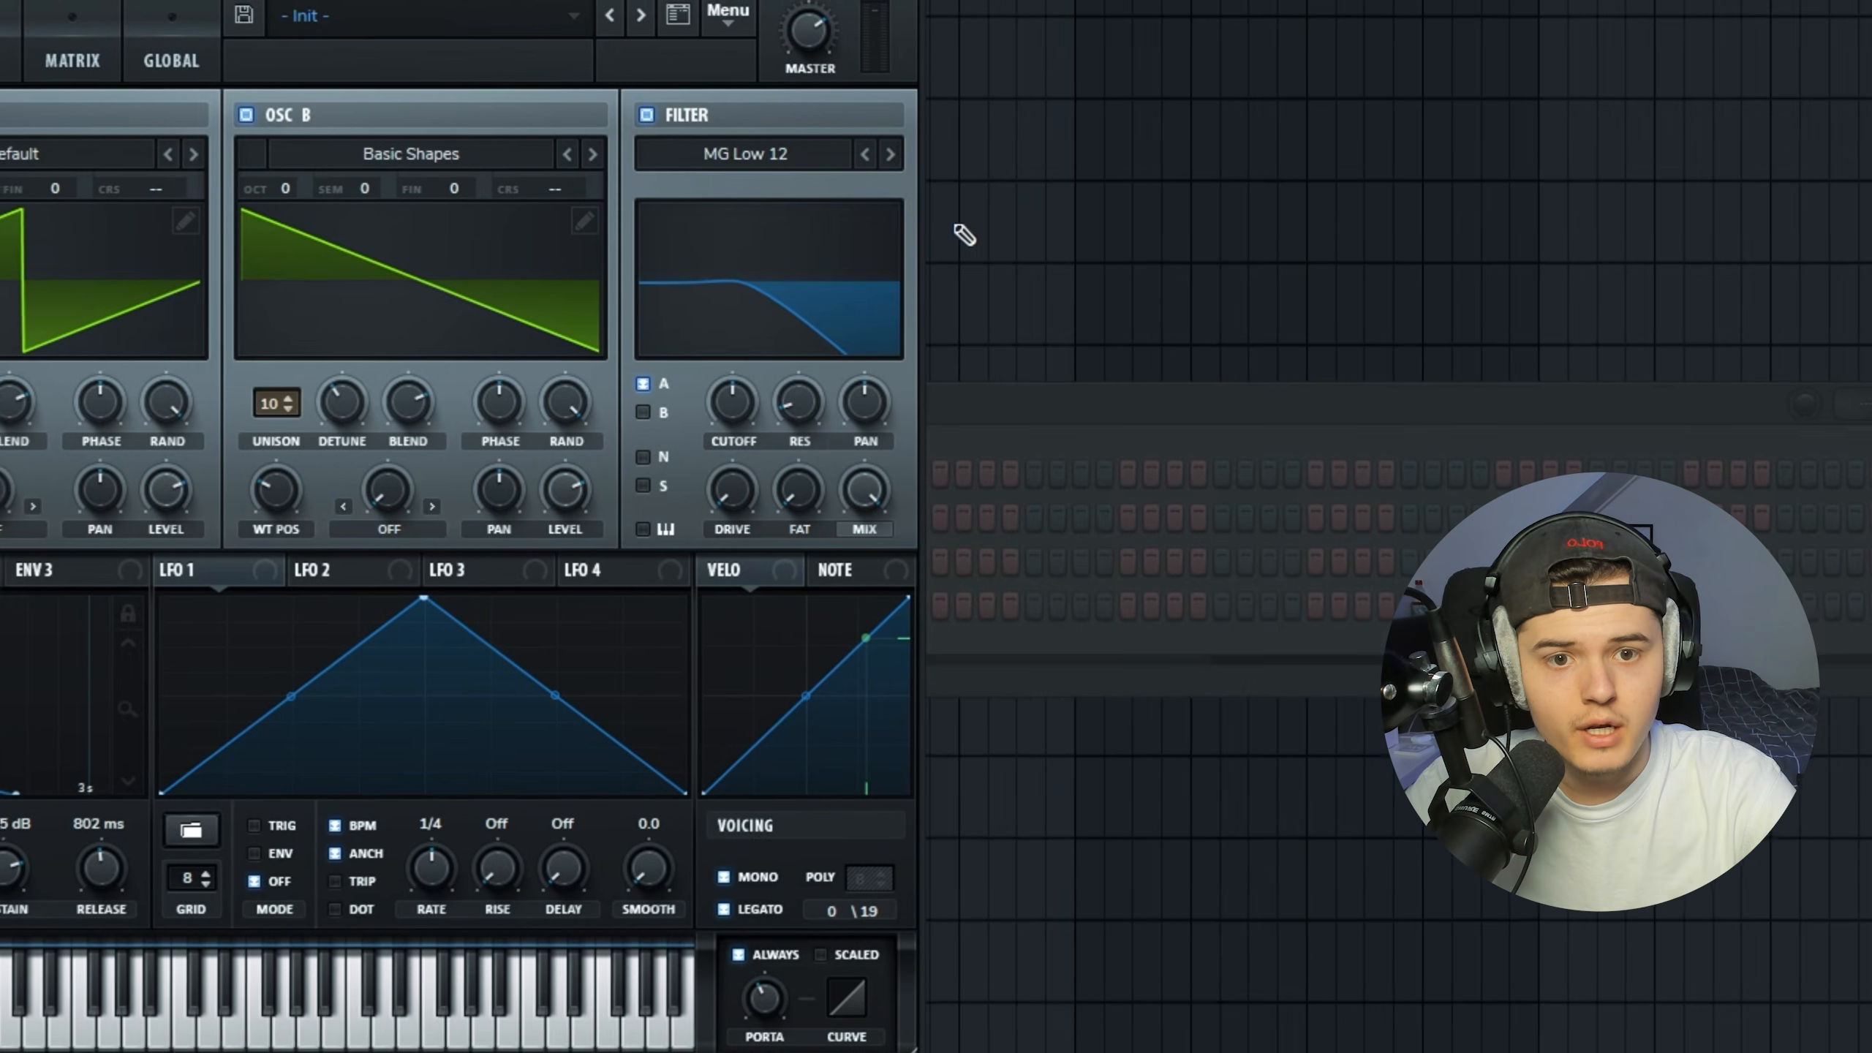
{"action": "left_click", "coordinate": [890, 153]}
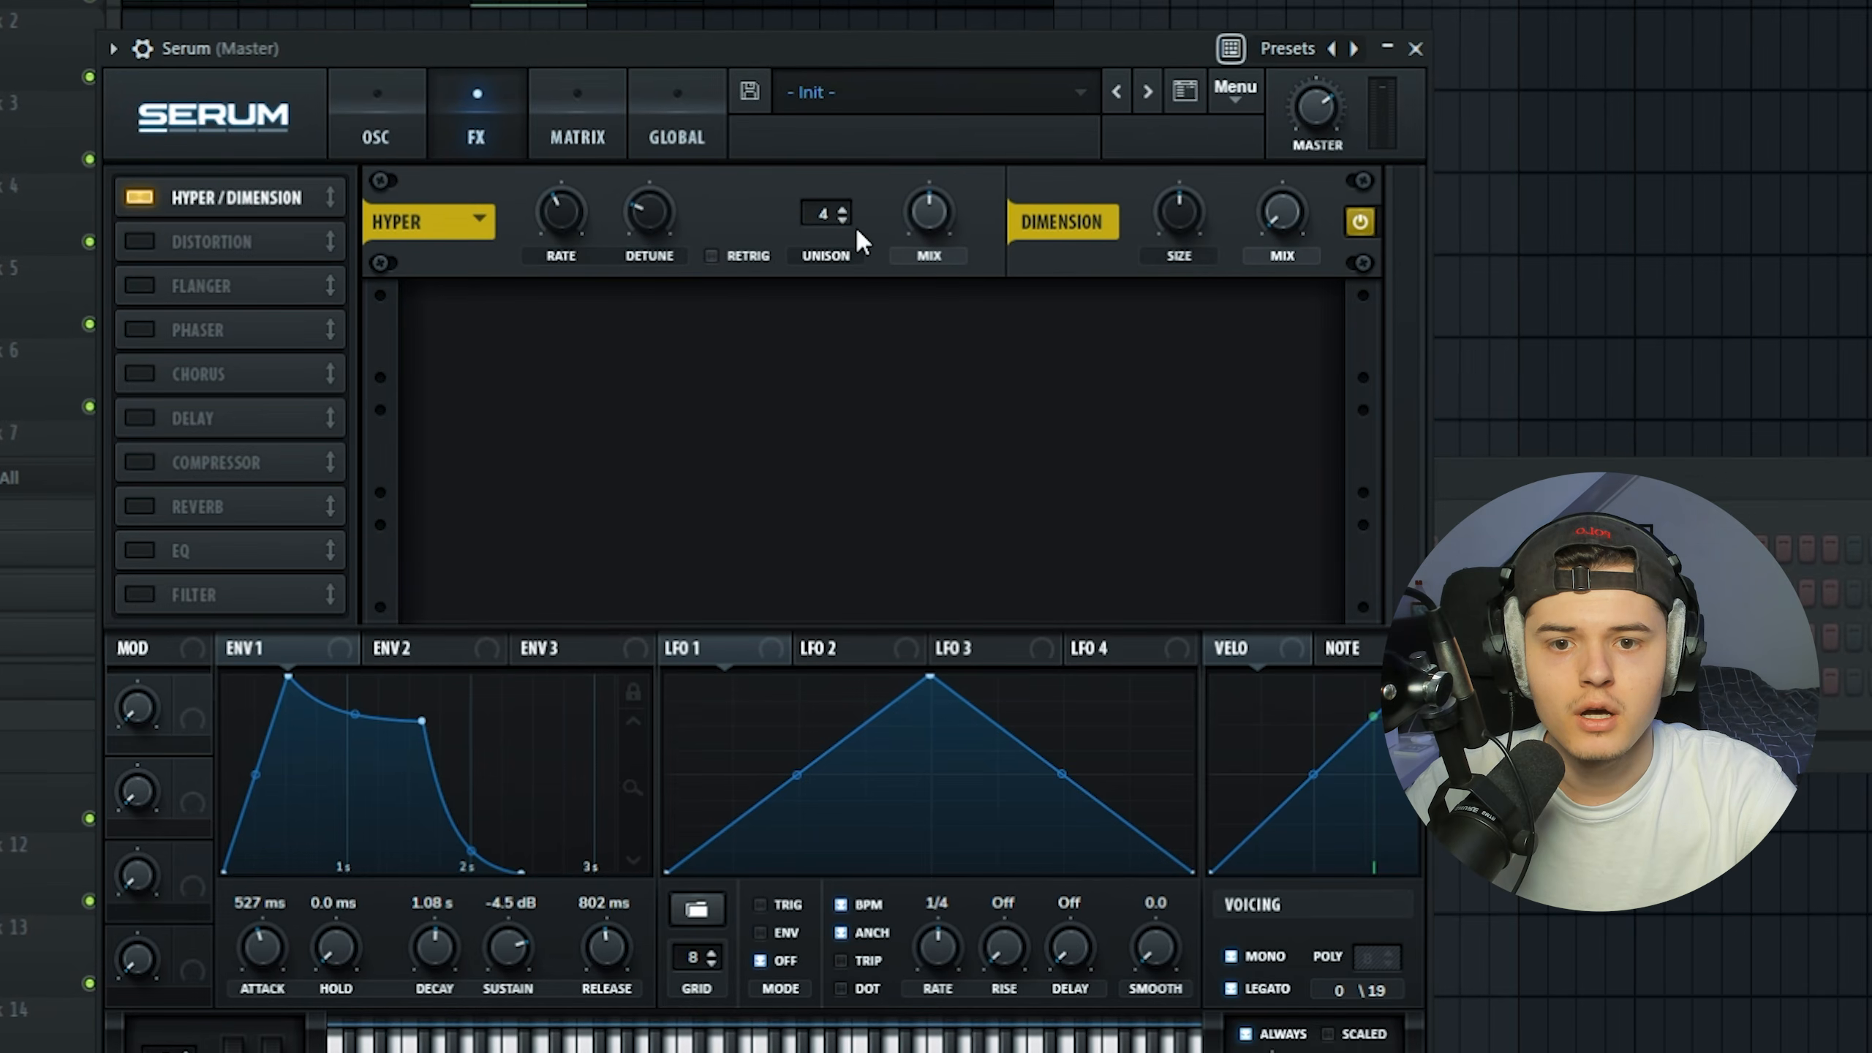
Lower the Hyper effect's mix and move the EQ ahead of the phaser in Serum's effects order.
{"action": "left_click_drag", "start_coordinate": [925, 221], "coordinate": [907, 235]}
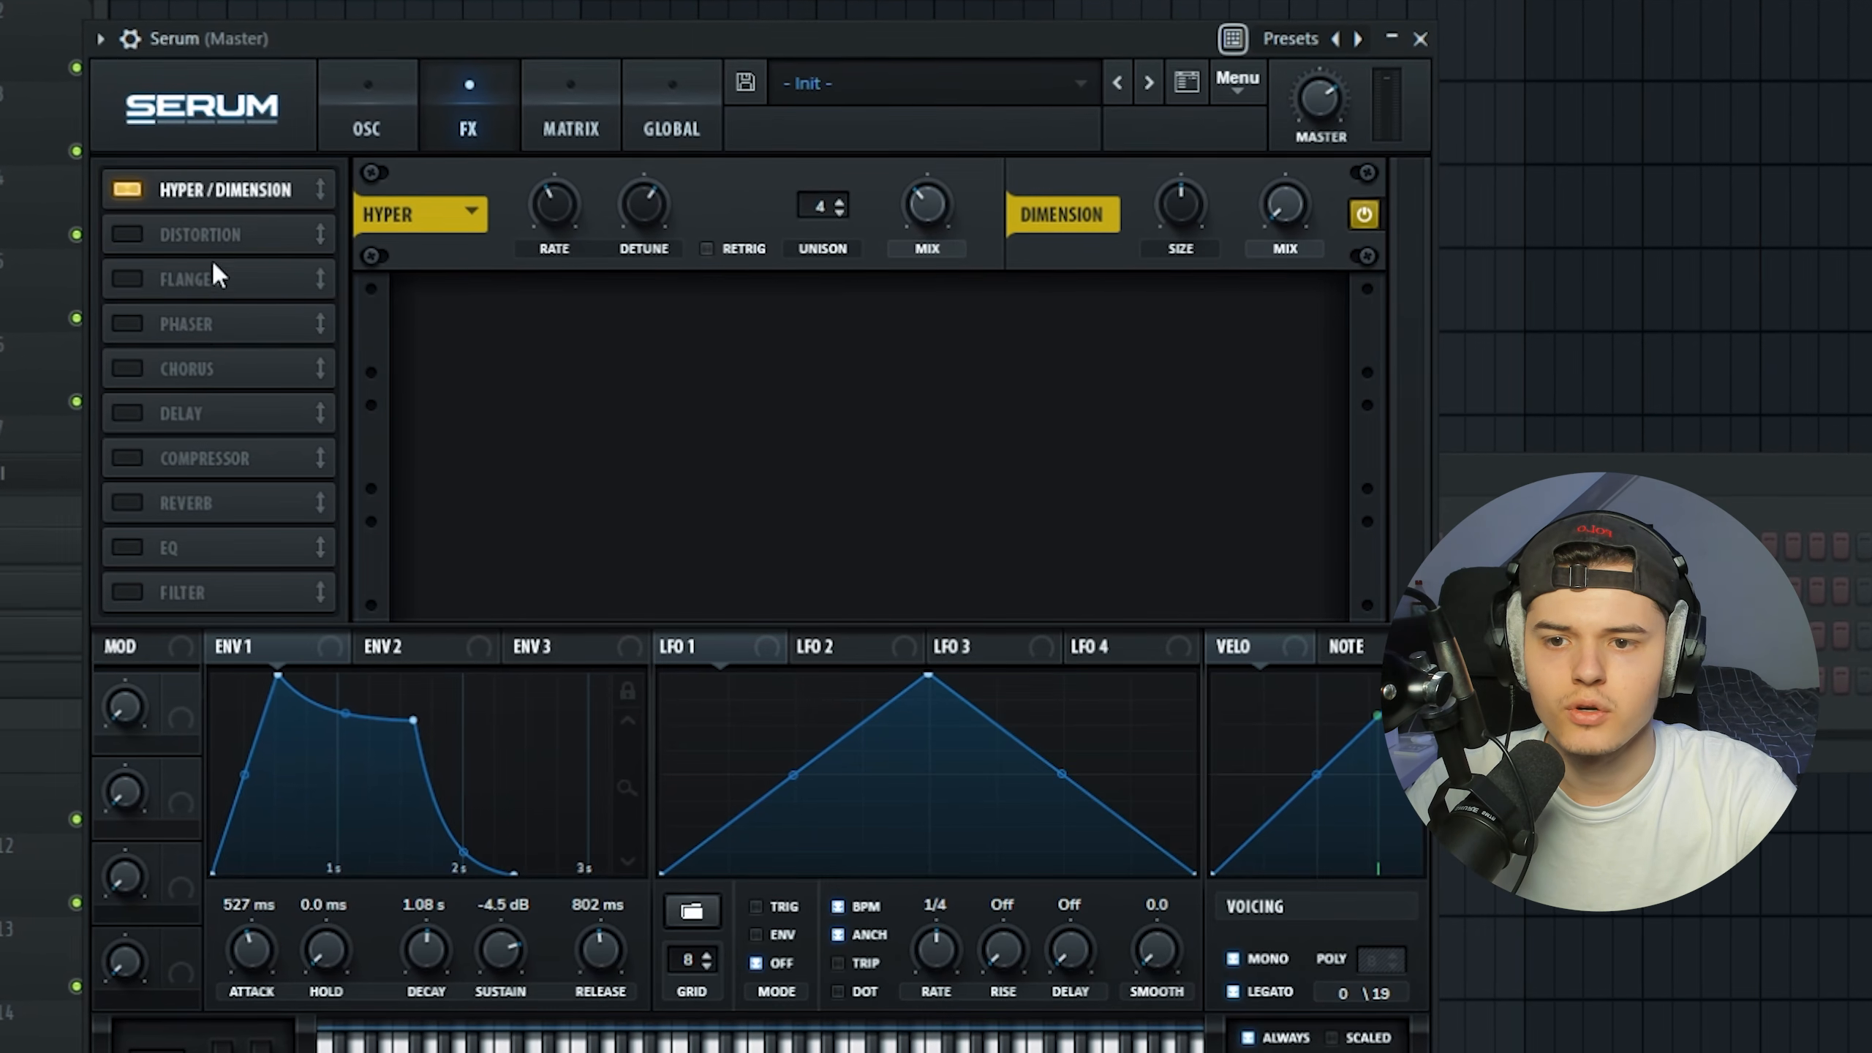
{"action": "left_click_drag", "start_coordinate": [236, 544], "coordinate": [232, 323]}
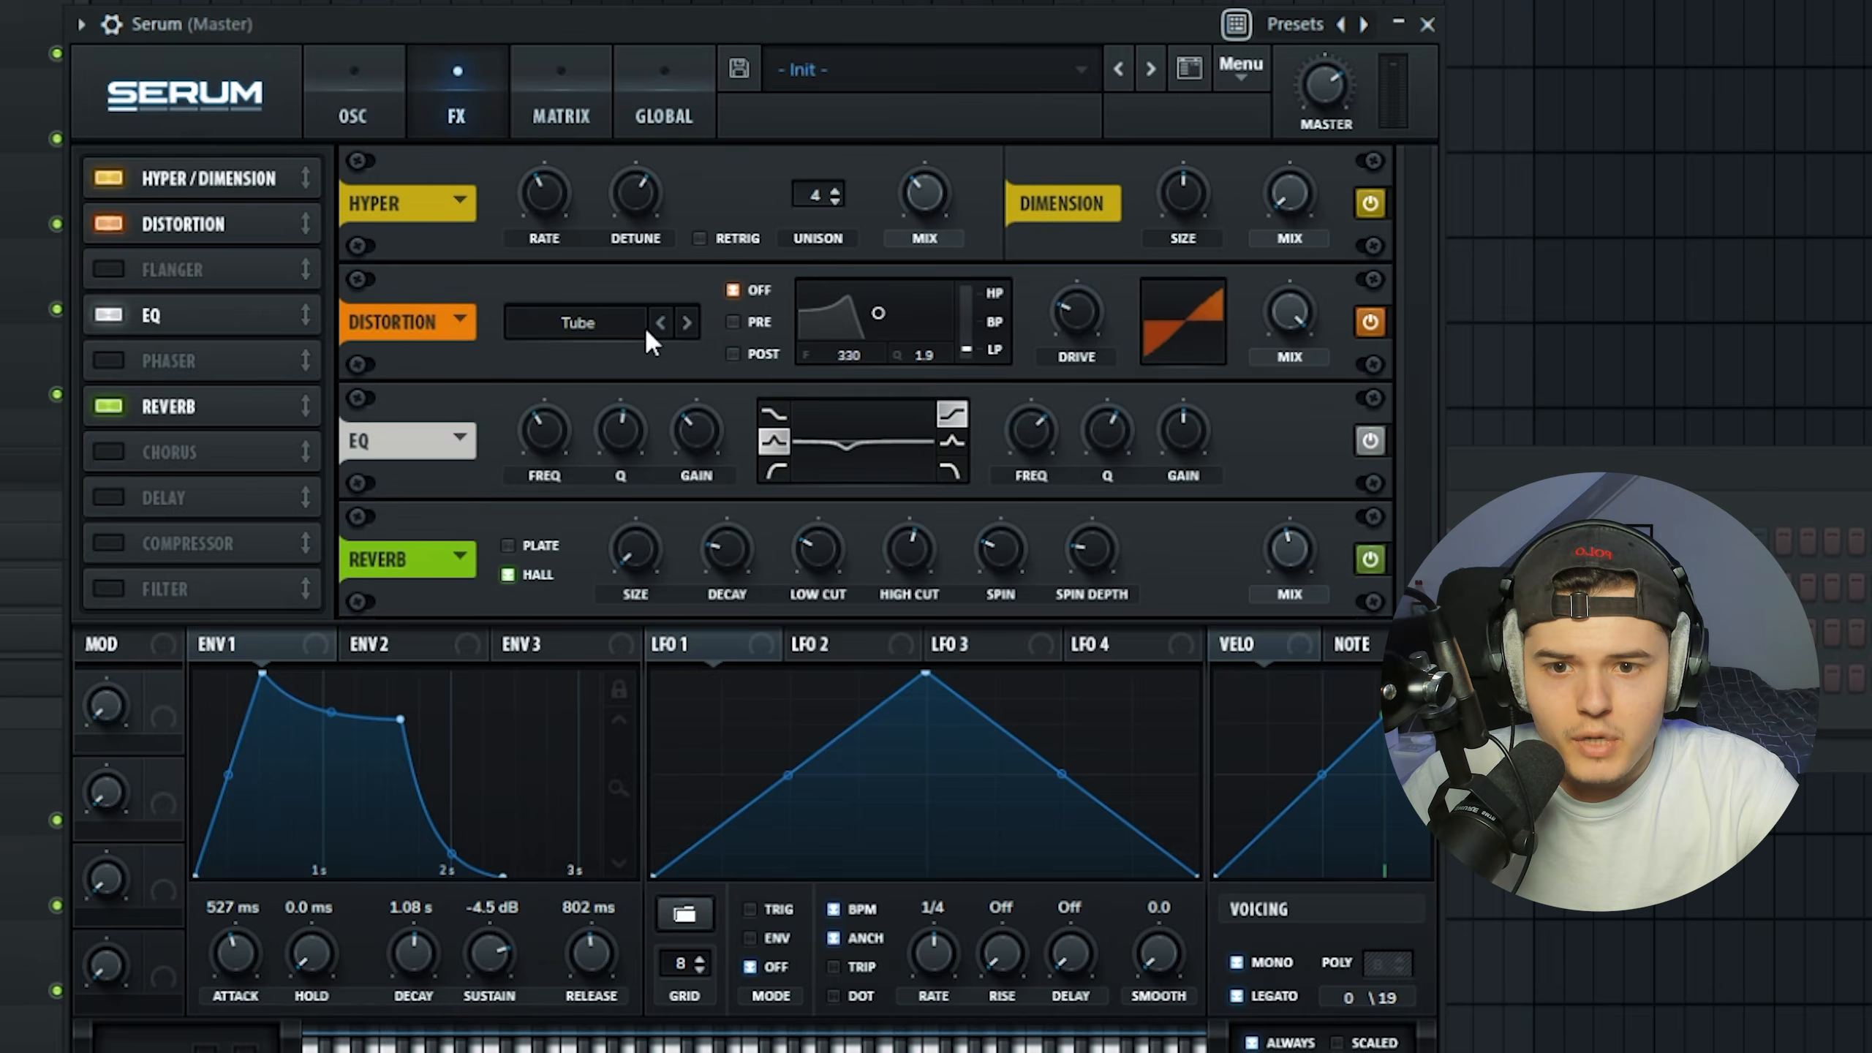
Set the distortion type to Asym and place the compressor ahead of the reverb in the effects order.
{"action": "left_click", "coordinate": [640, 326]}
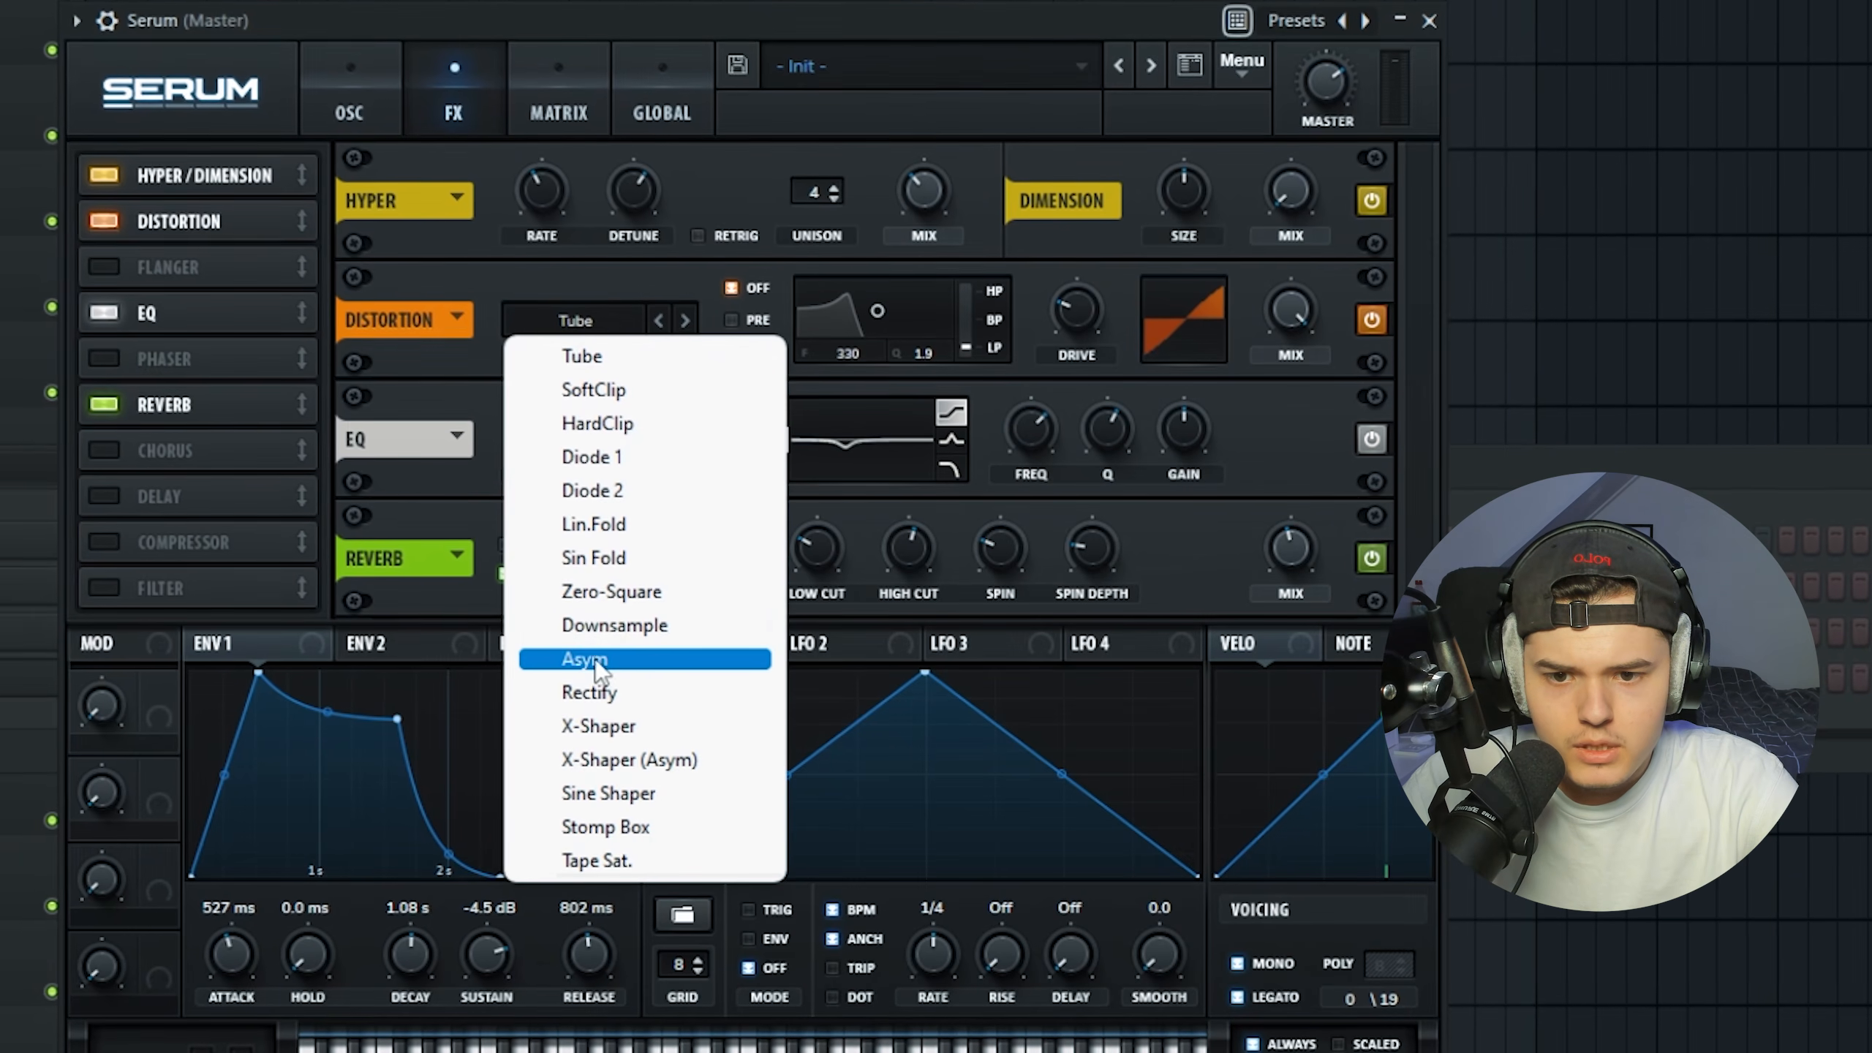
{"action": "left_click", "coordinate": [595, 658]}
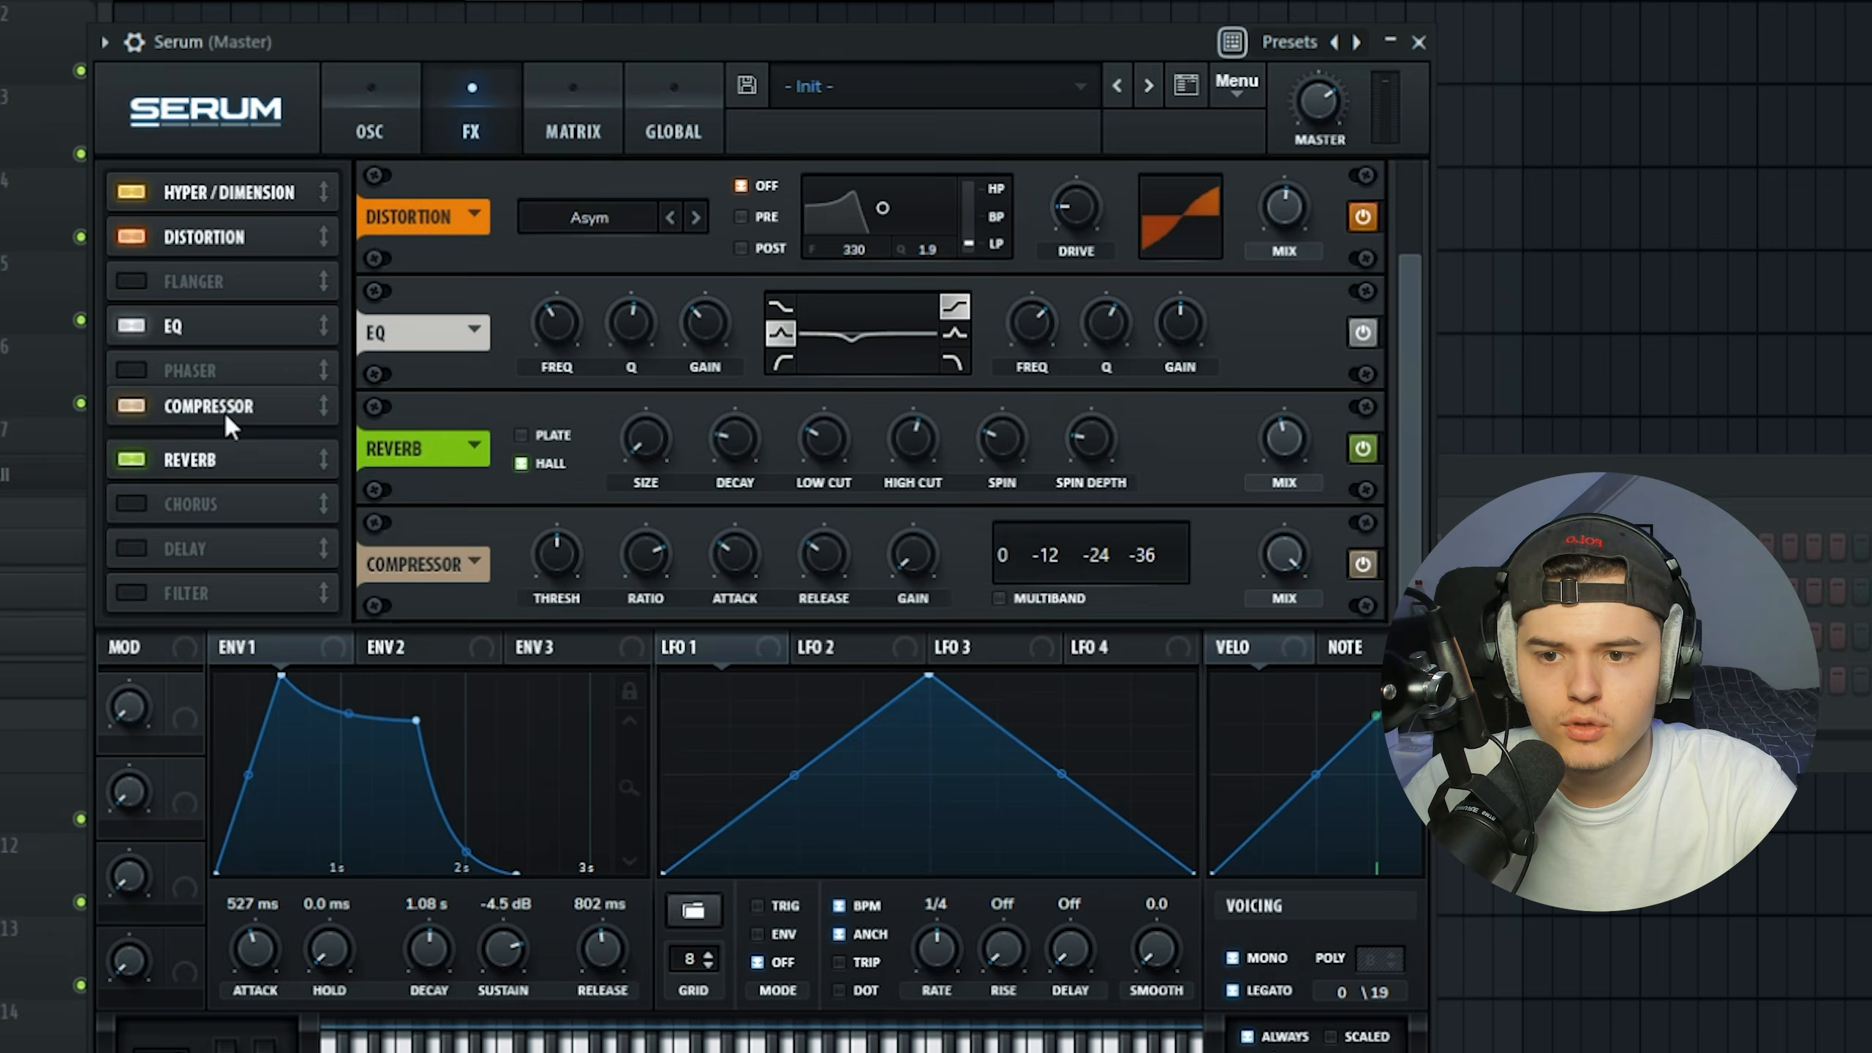
{"action": "left_click_drag", "start_coordinate": [226, 418], "coordinate": [228, 415]}
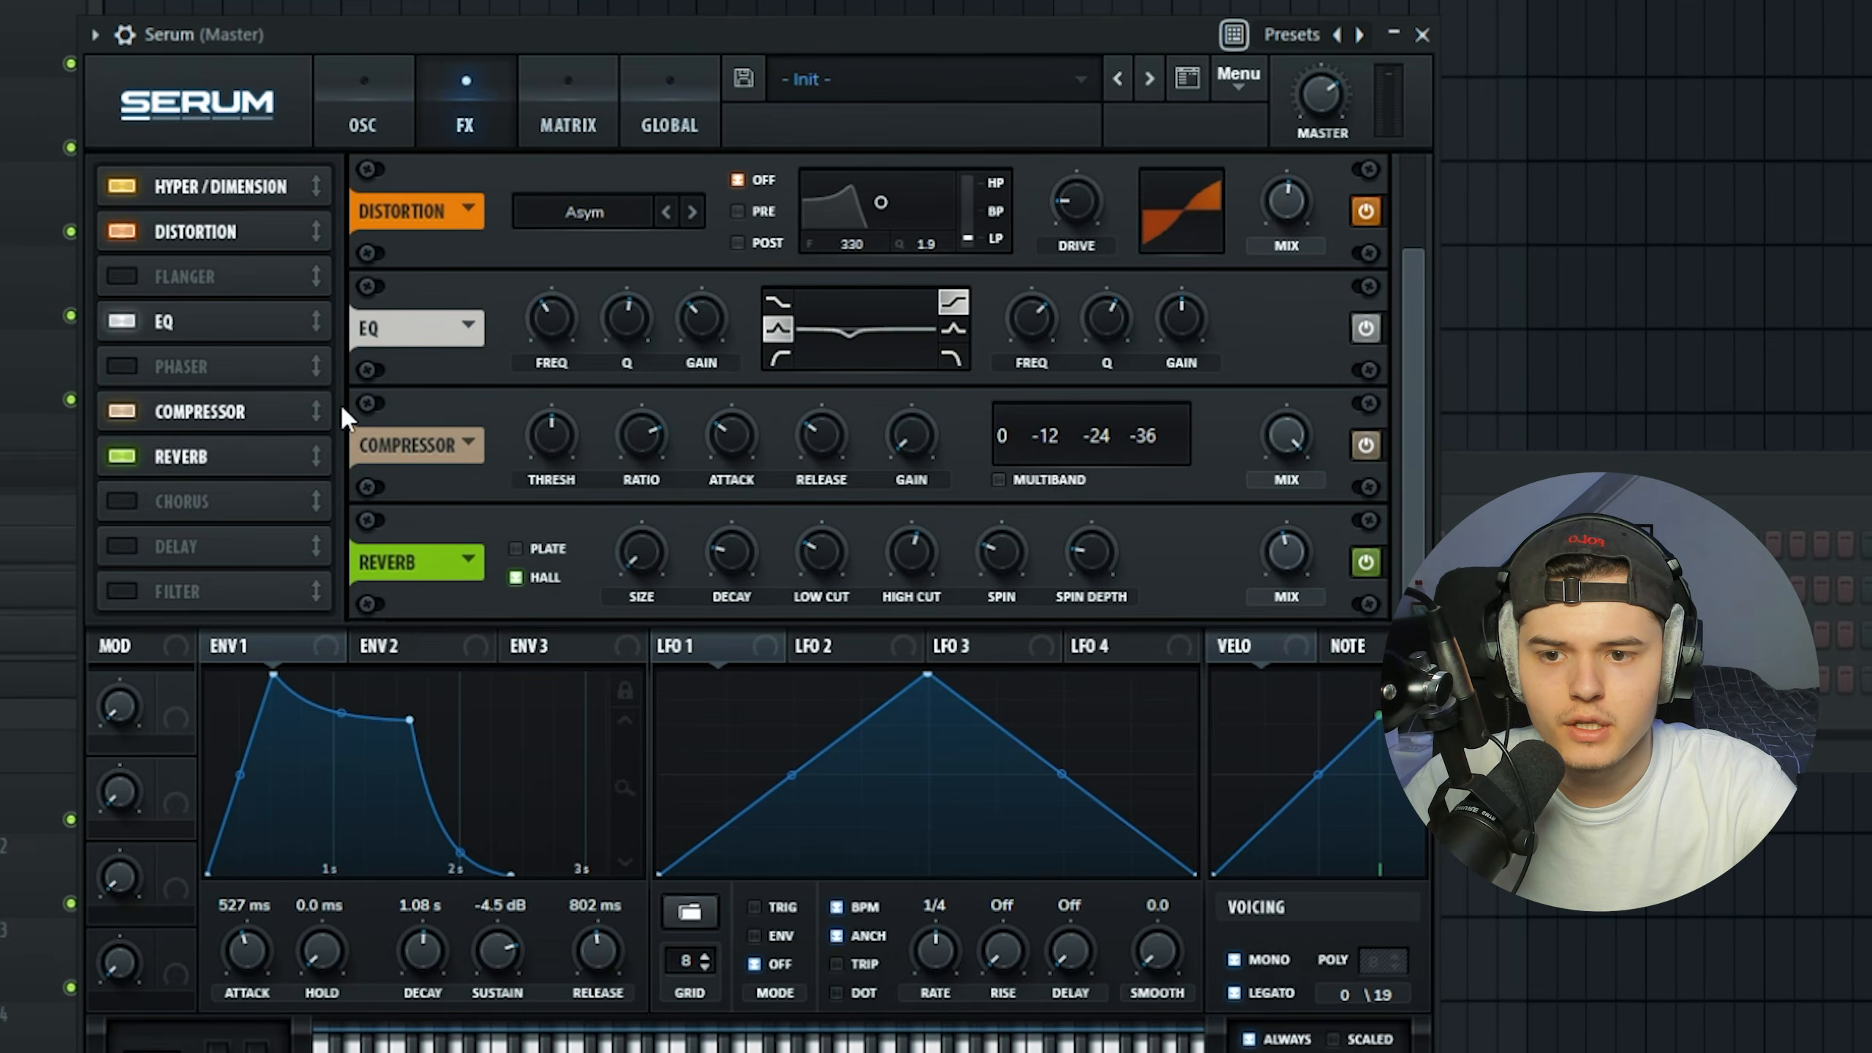
{"action": "key", "text": "b"}
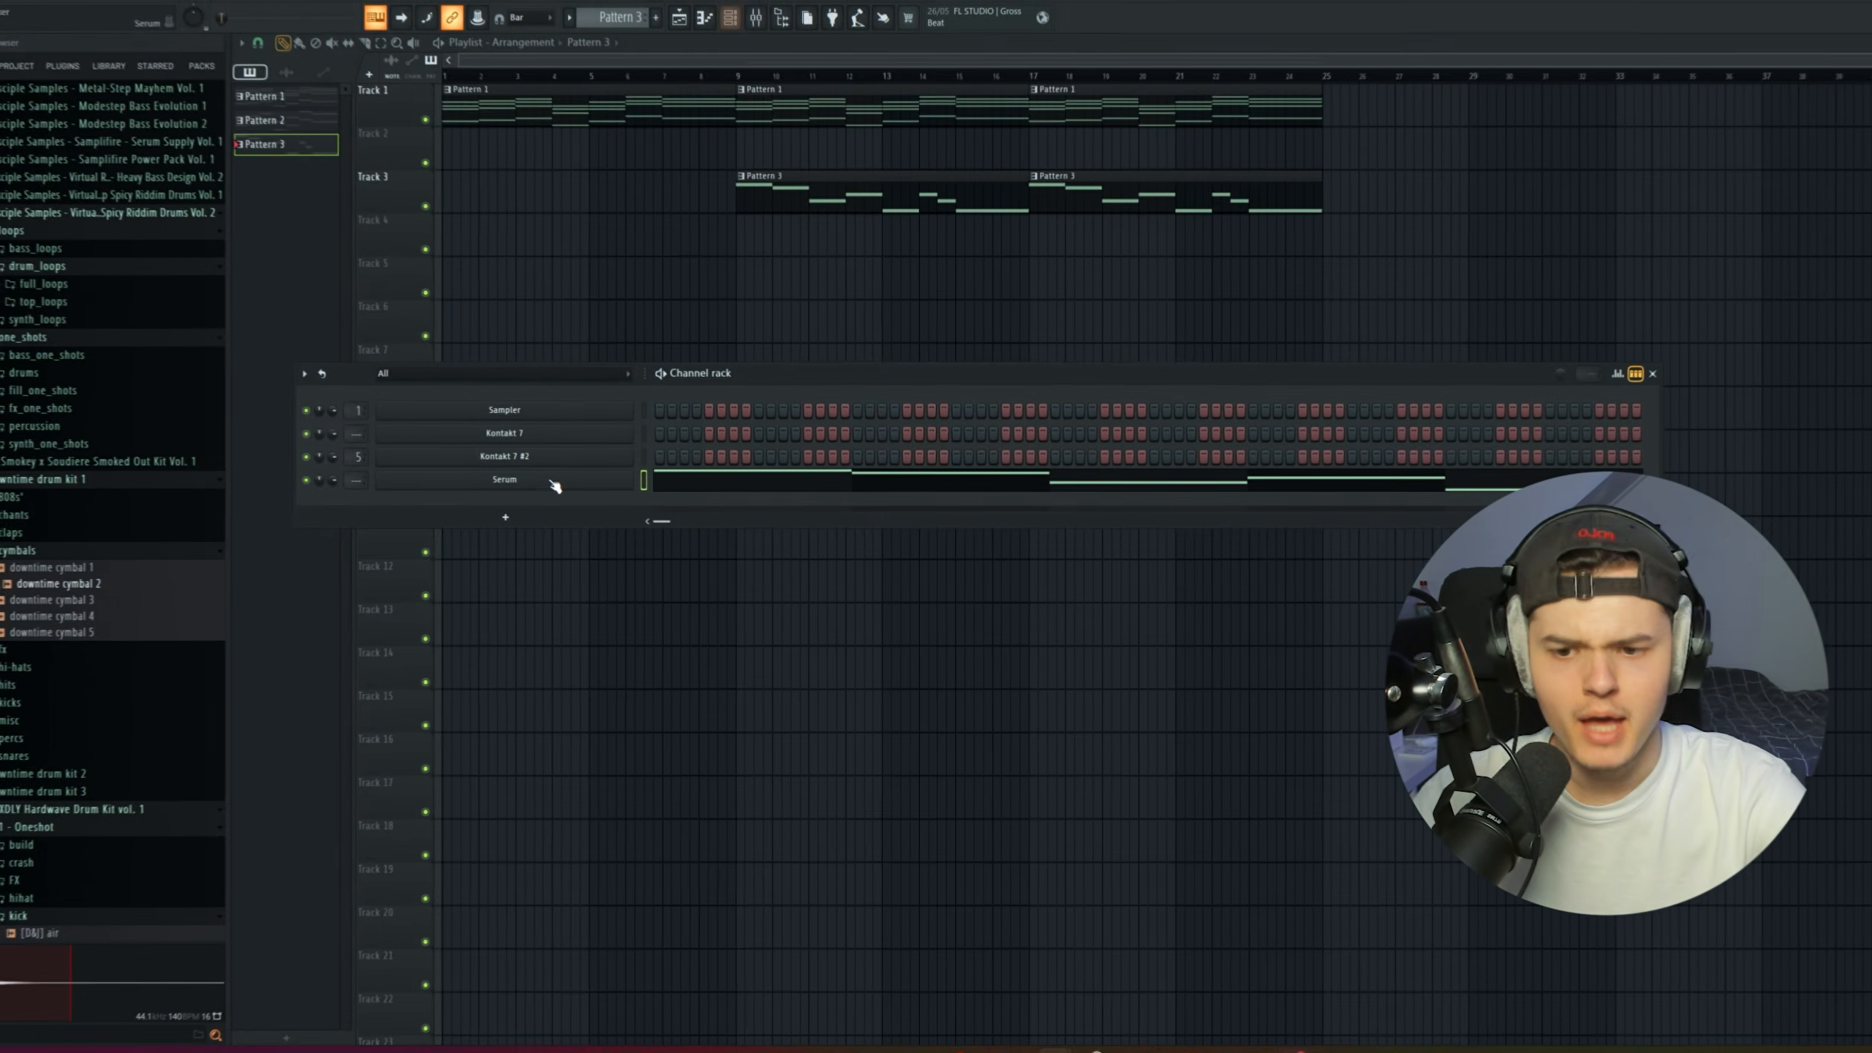
Add a second Serum with the pad [heaven] preset from shinju serum bank vol. 2, and lengthen envelope 1's decay and its release to 1.09 s.
{"action": "left_click", "coordinate": [542, 845]}
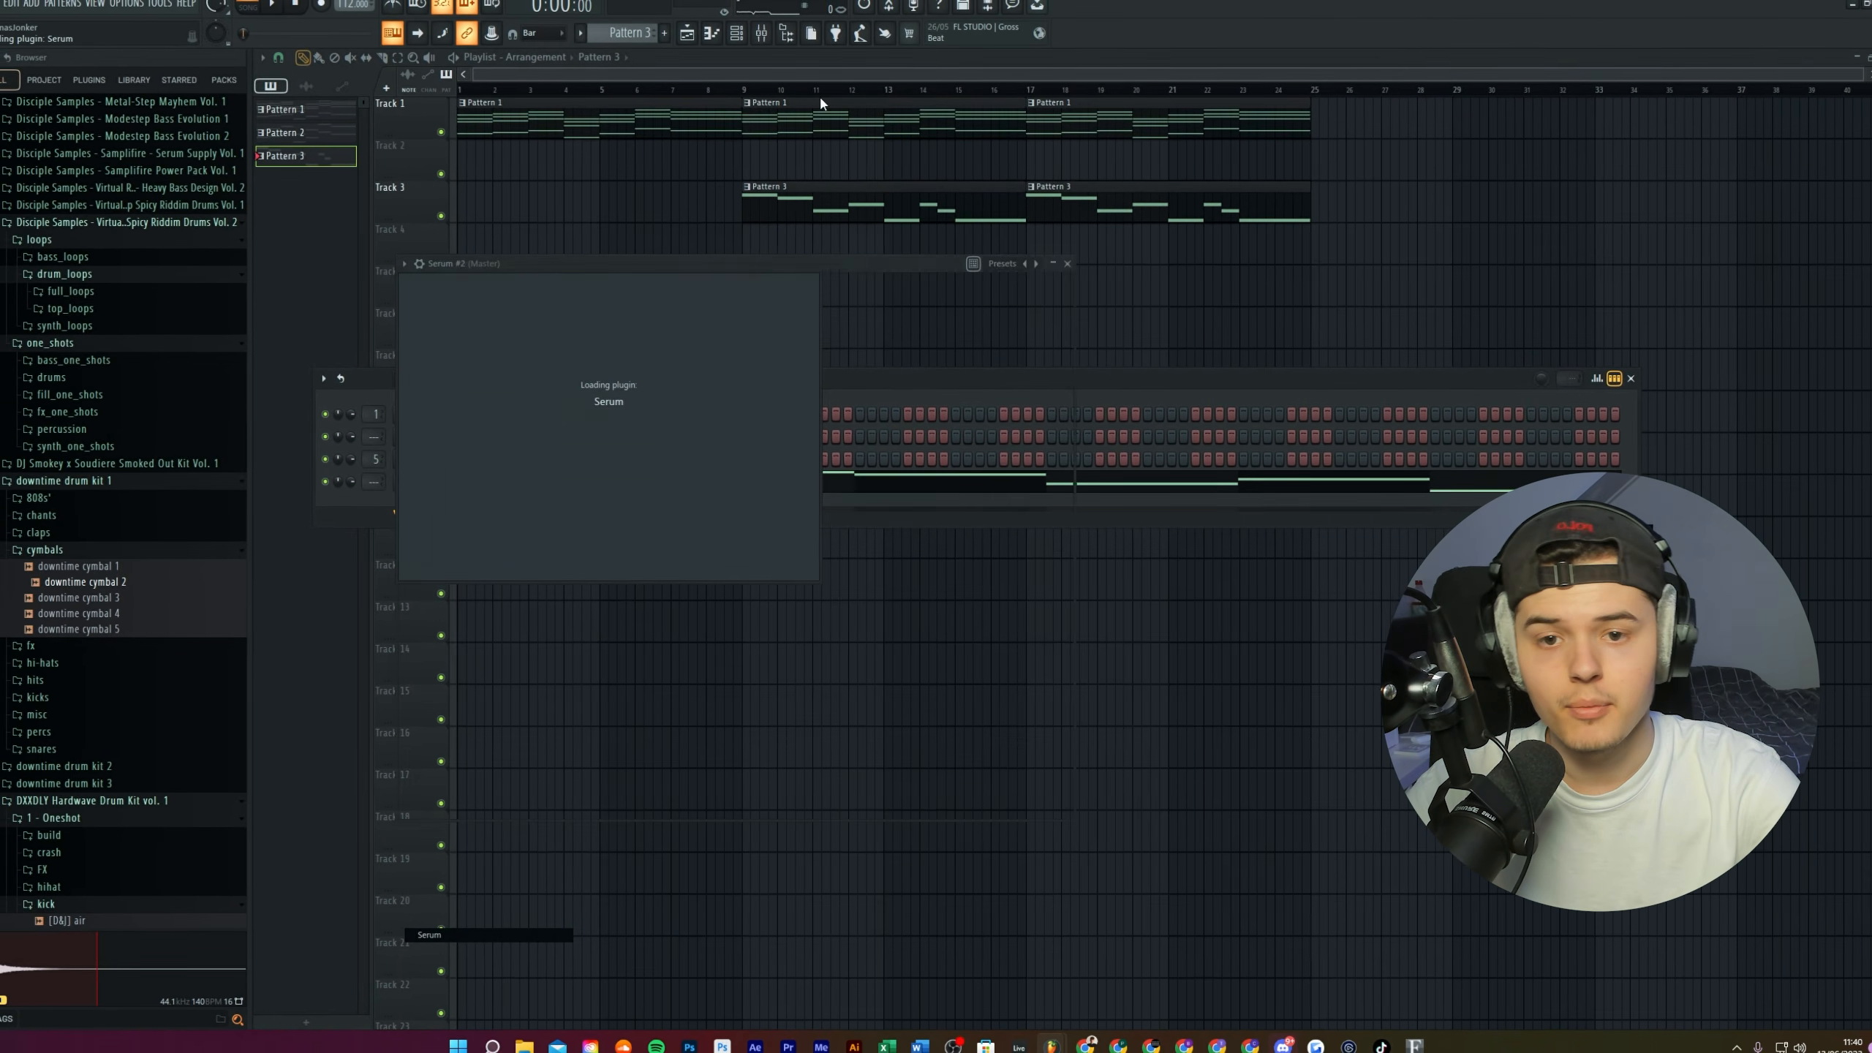
{"action": "left_click", "coordinate": [792, 286]}
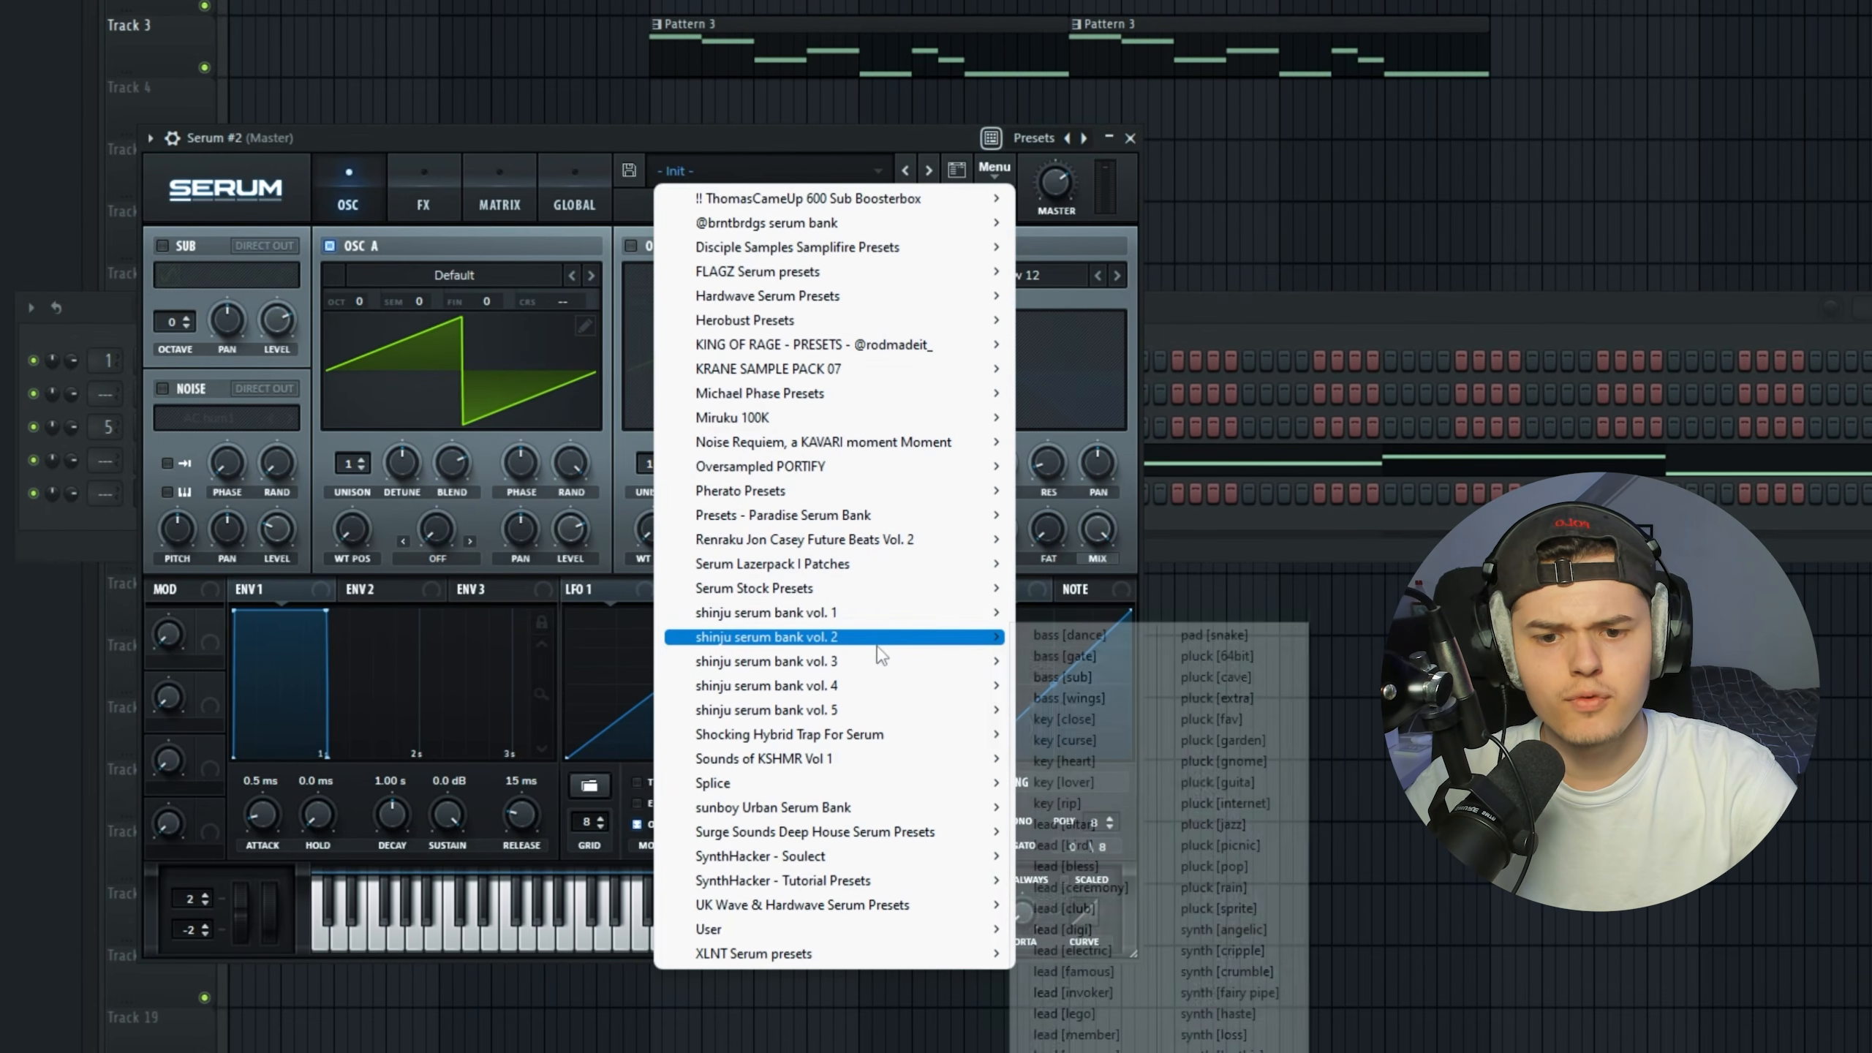
{"action": "mouse_move", "coordinate": [898, 605]}
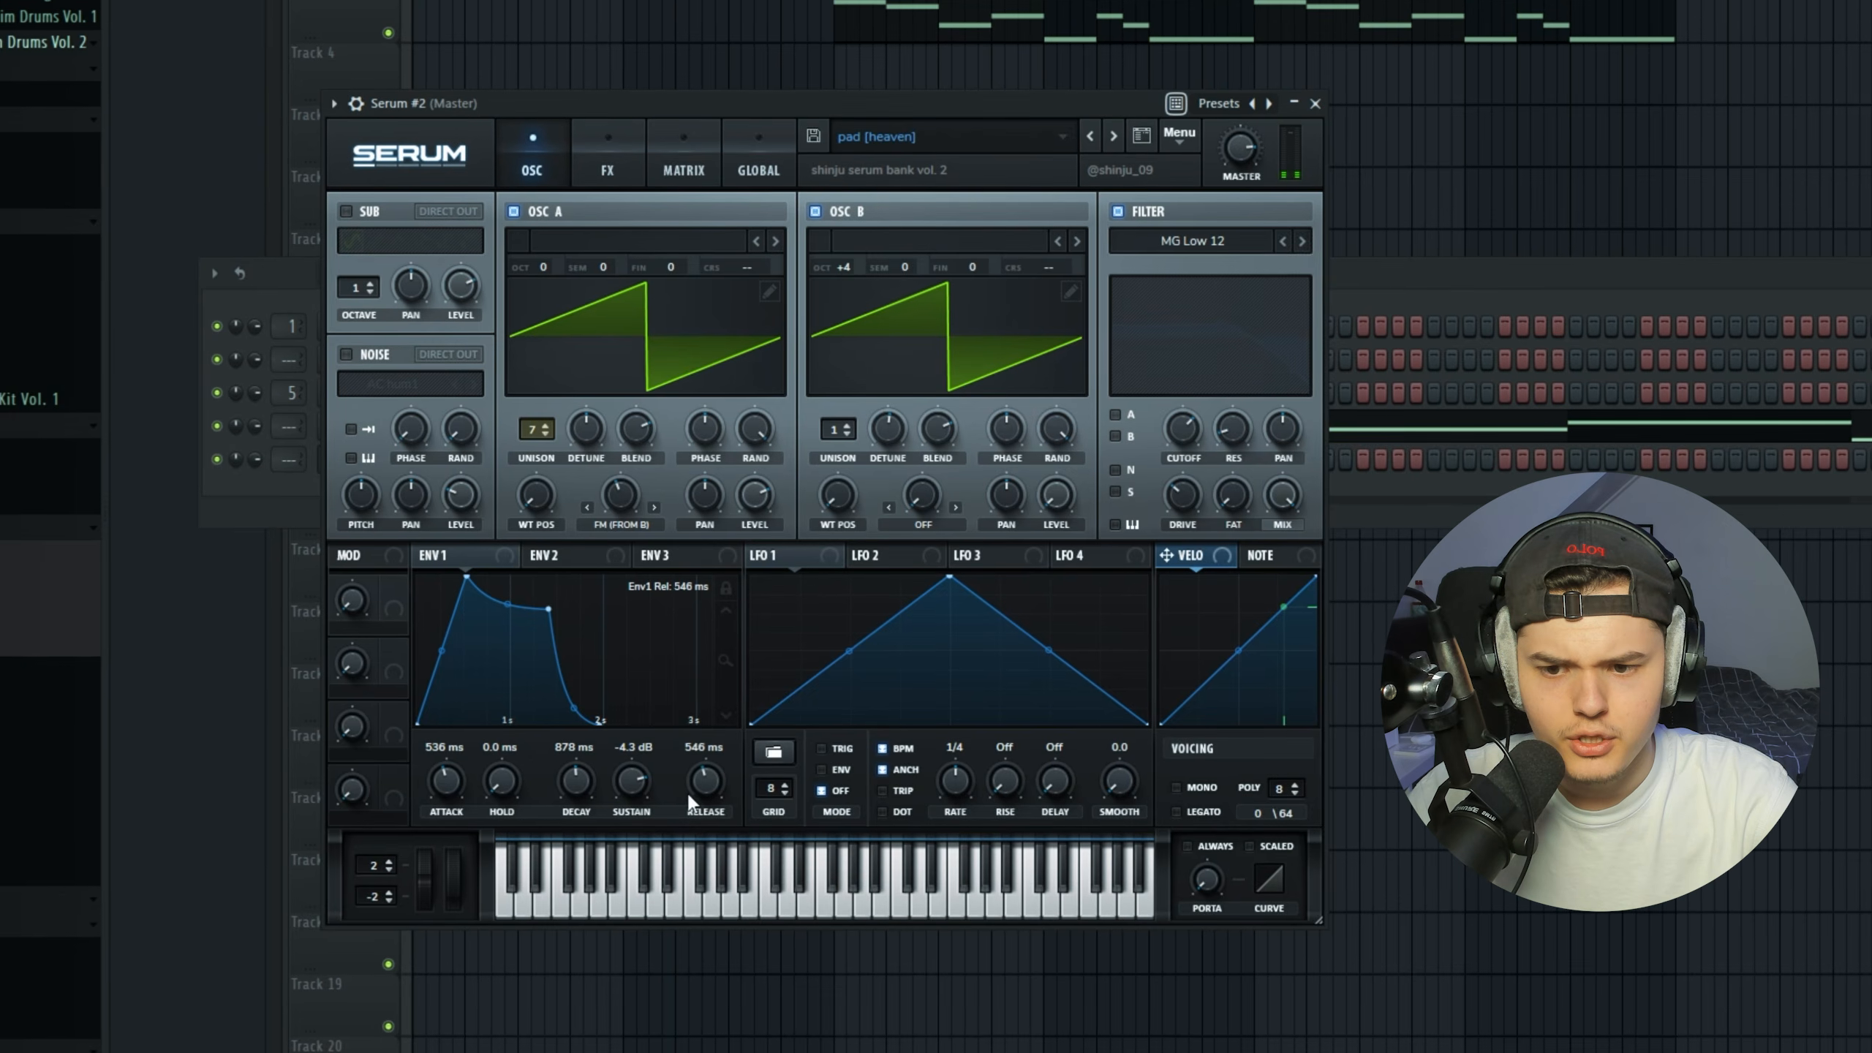
{"action": "left_click_drag", "start_coordinate": [689, 791], "coordinate": [678, 748]}
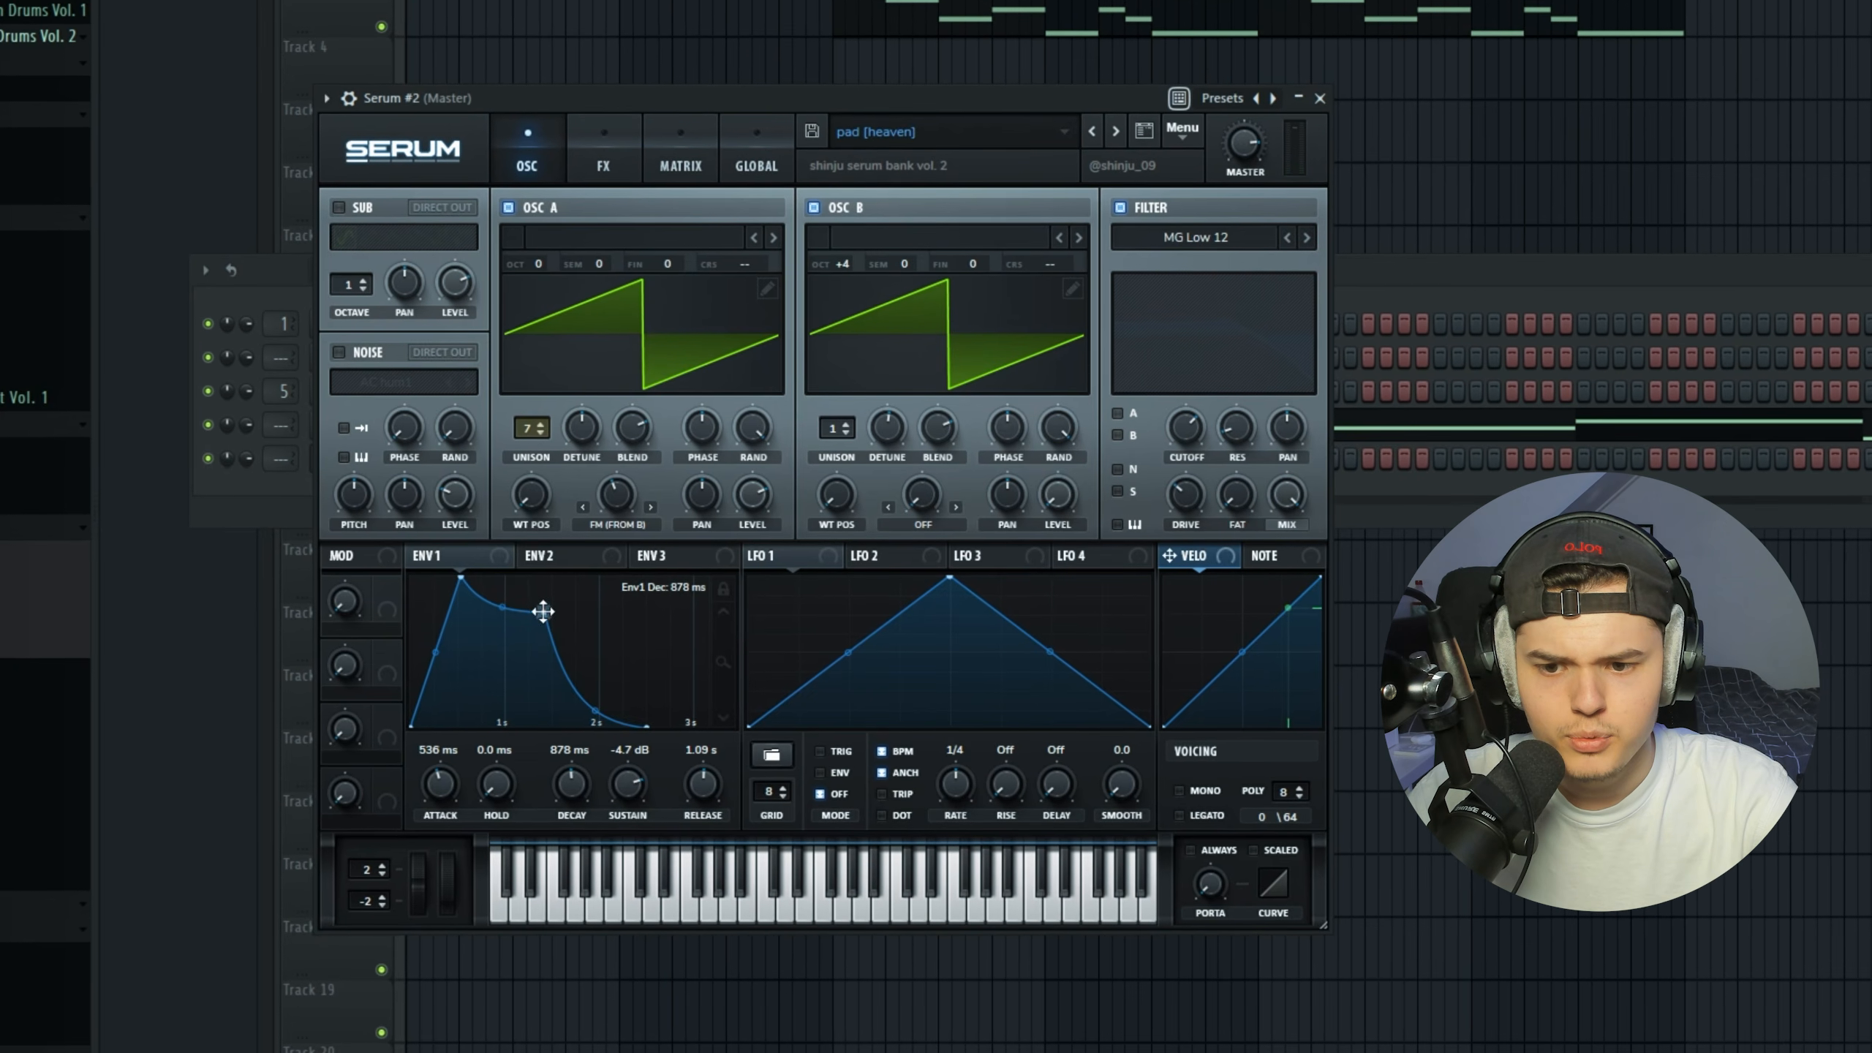
{"action": "left_click_drag", "start_coordinate": [543, 611], "coordinate": [560, 595]}
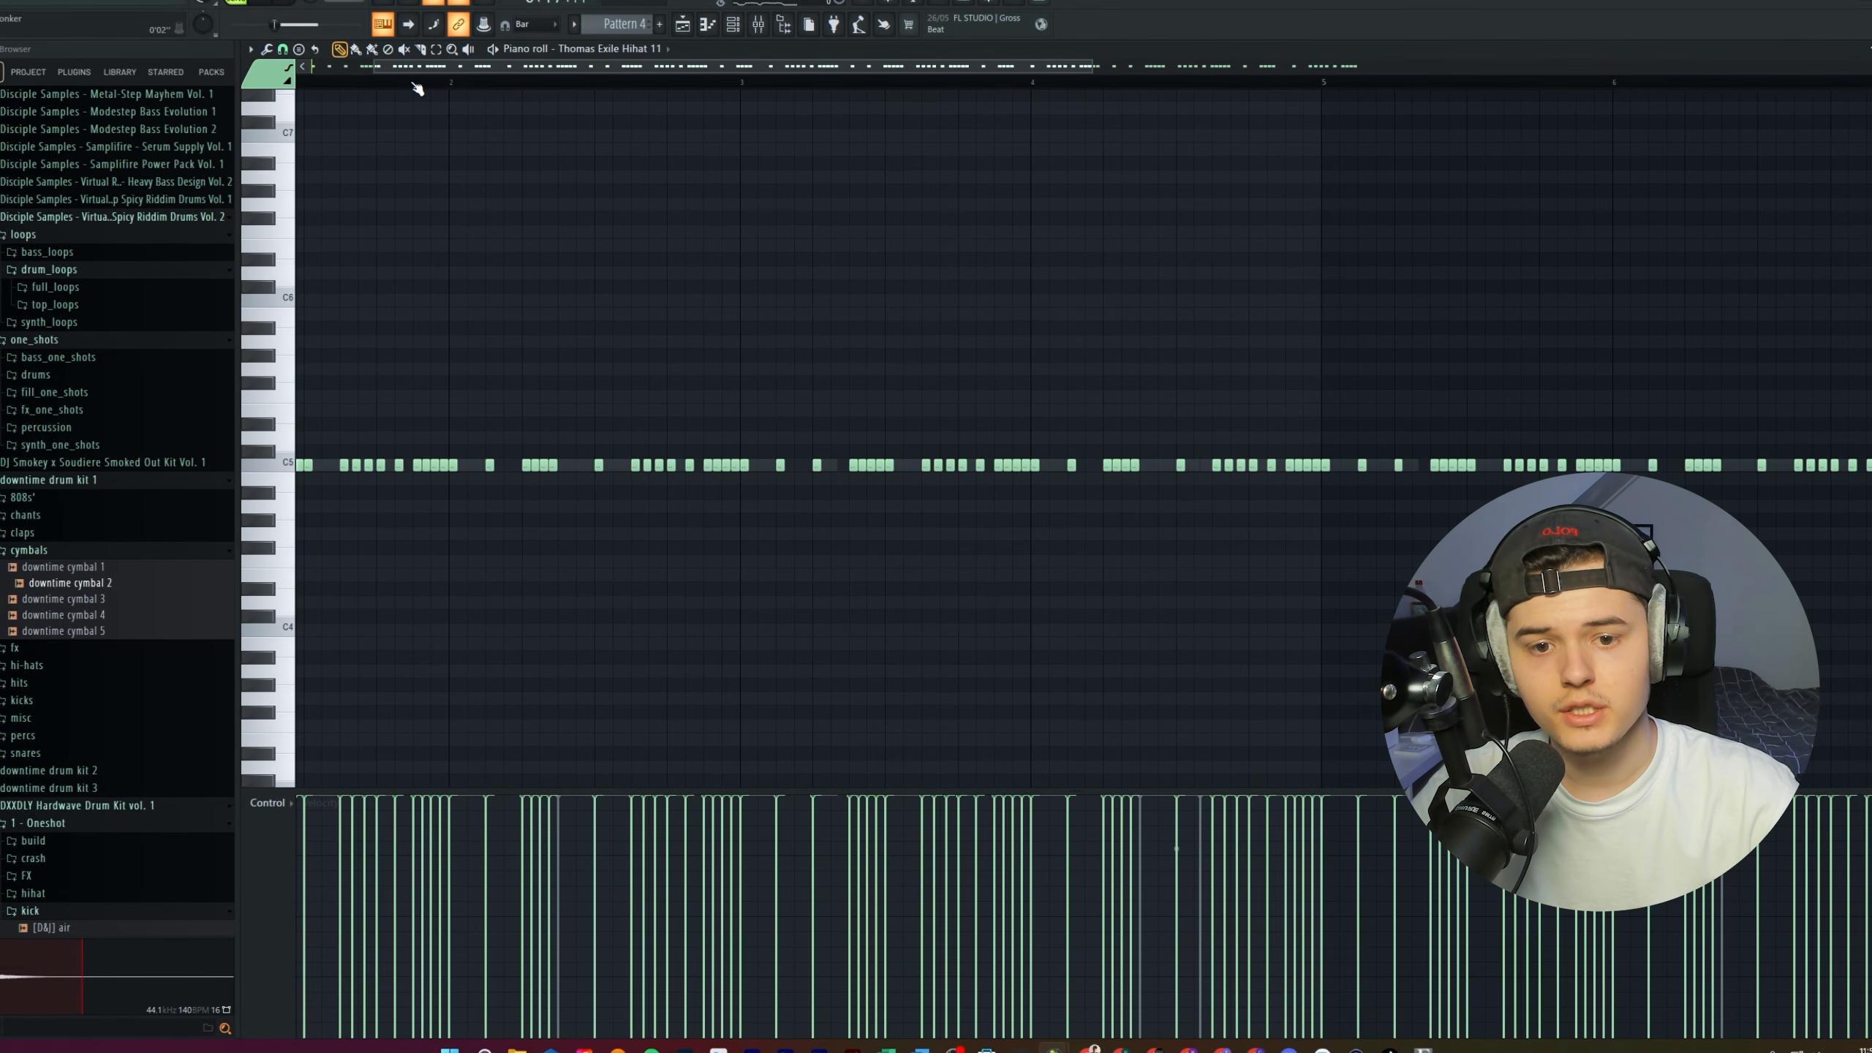
Set the piano roll snap to Step for the Thomas Exile Hihat 11 notes.
{"action": "left_click_drag", "start_coordinate": [414, 84], "coordinate": [294, 71]}
{"action": "left_click", "coordinate": [284, 50]}
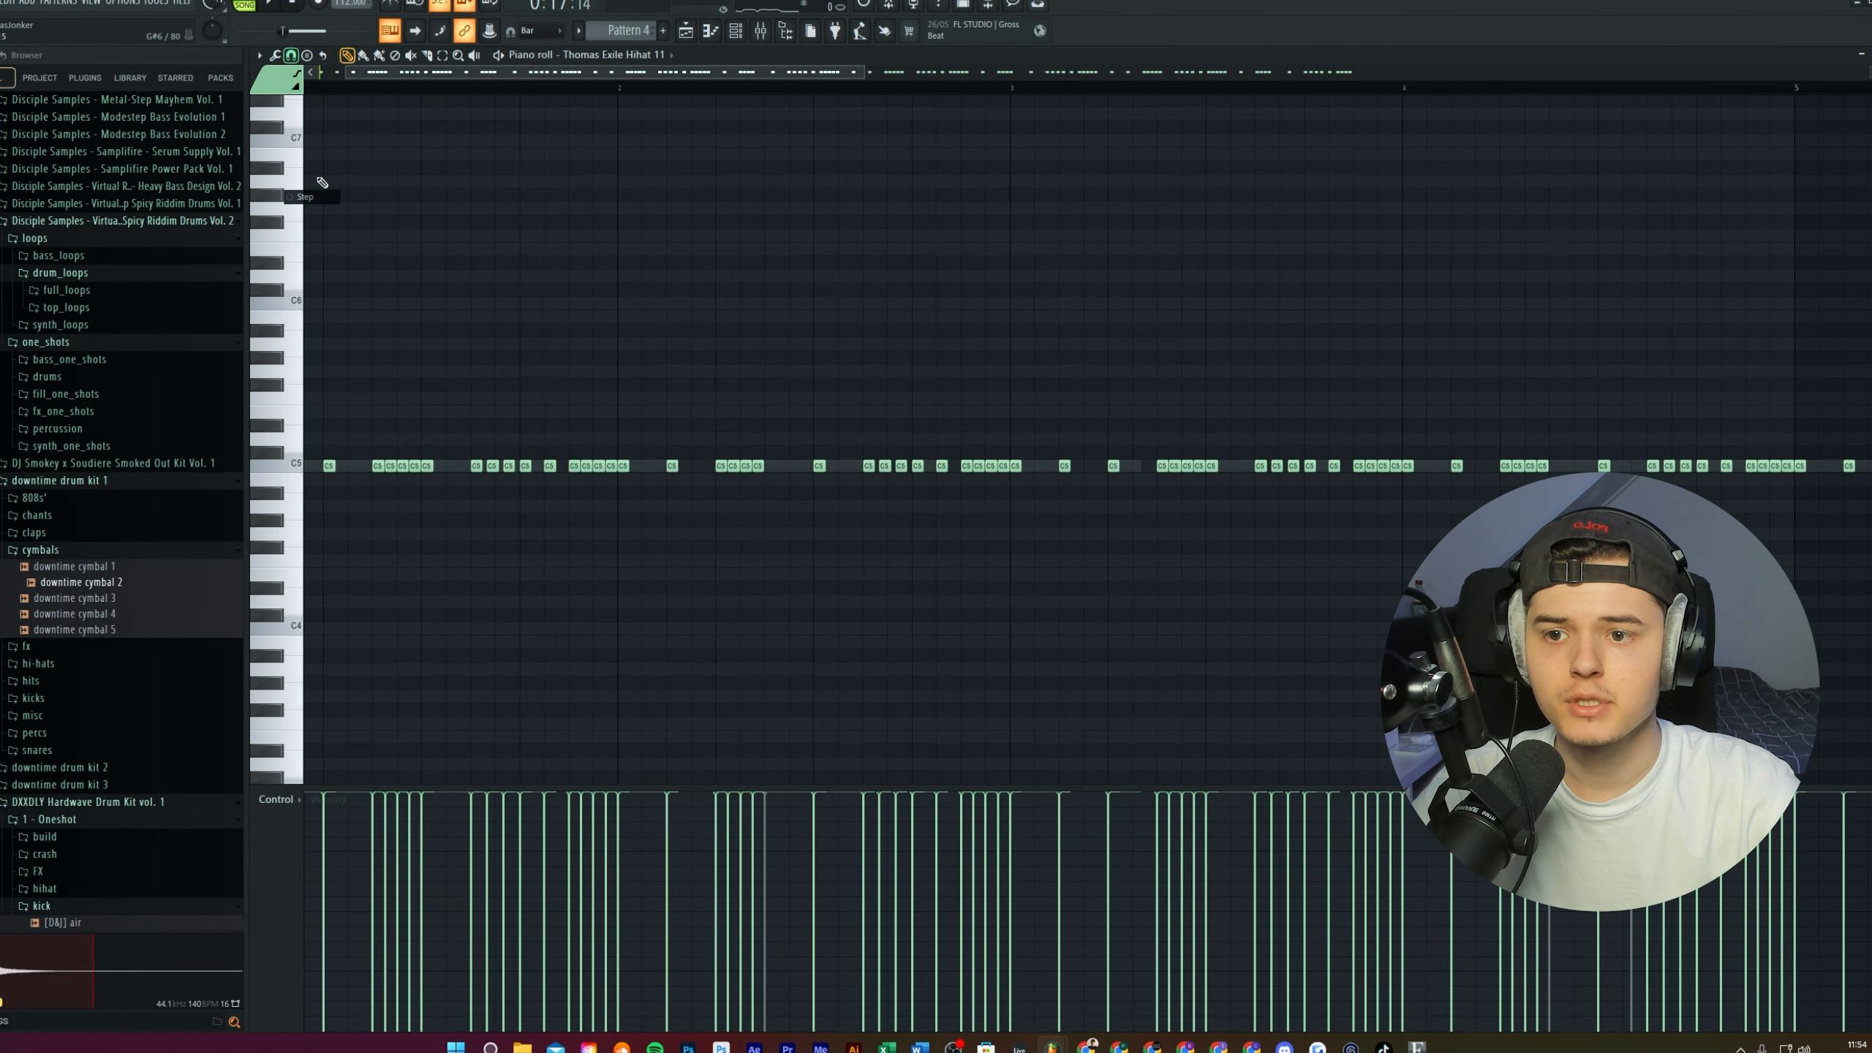
{"action": "left_click", "coordinate": [302, 94]}
{"action": "scroll", "coordinate": [712, 108], "scroll_direction": "up", "scroll_amount": 3}
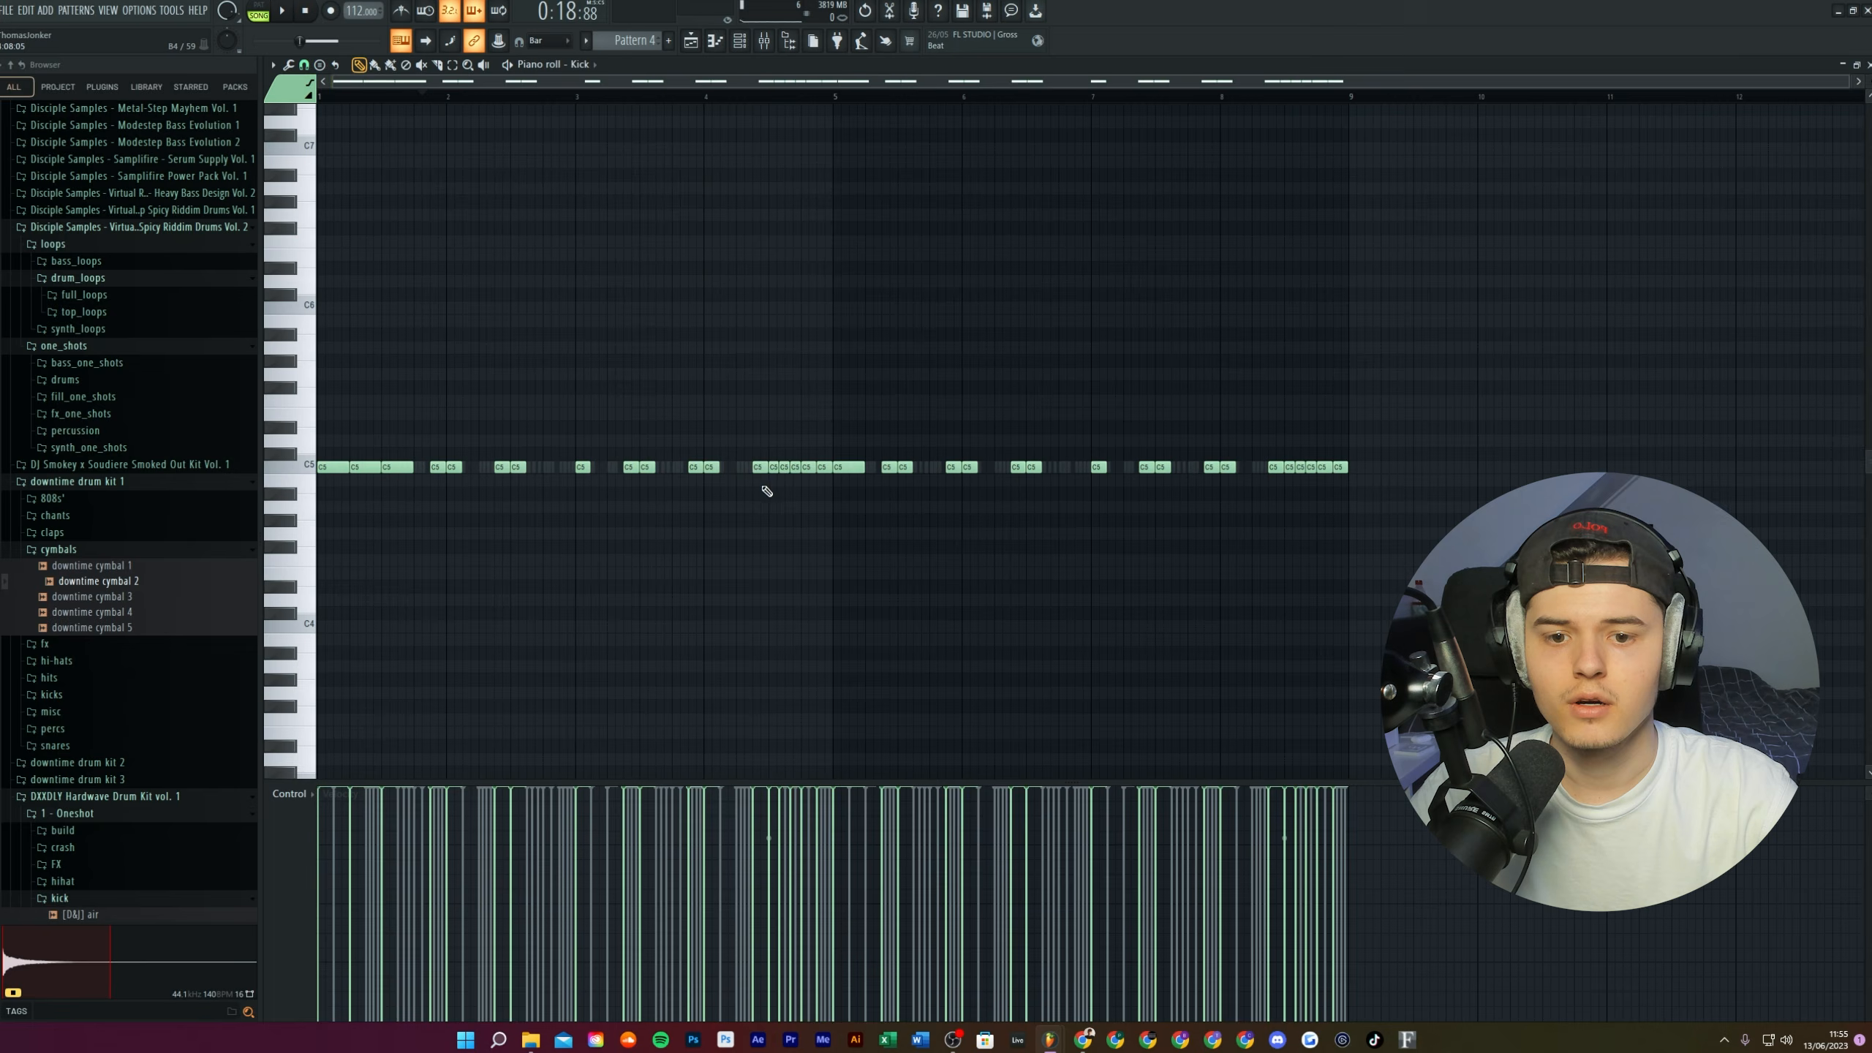
Select the kick notes in the first half of the pattern in the piano roll.
{"action": "left_click_drag", "start_coordinate": [761, 489], "coordinate": [317, 413]}
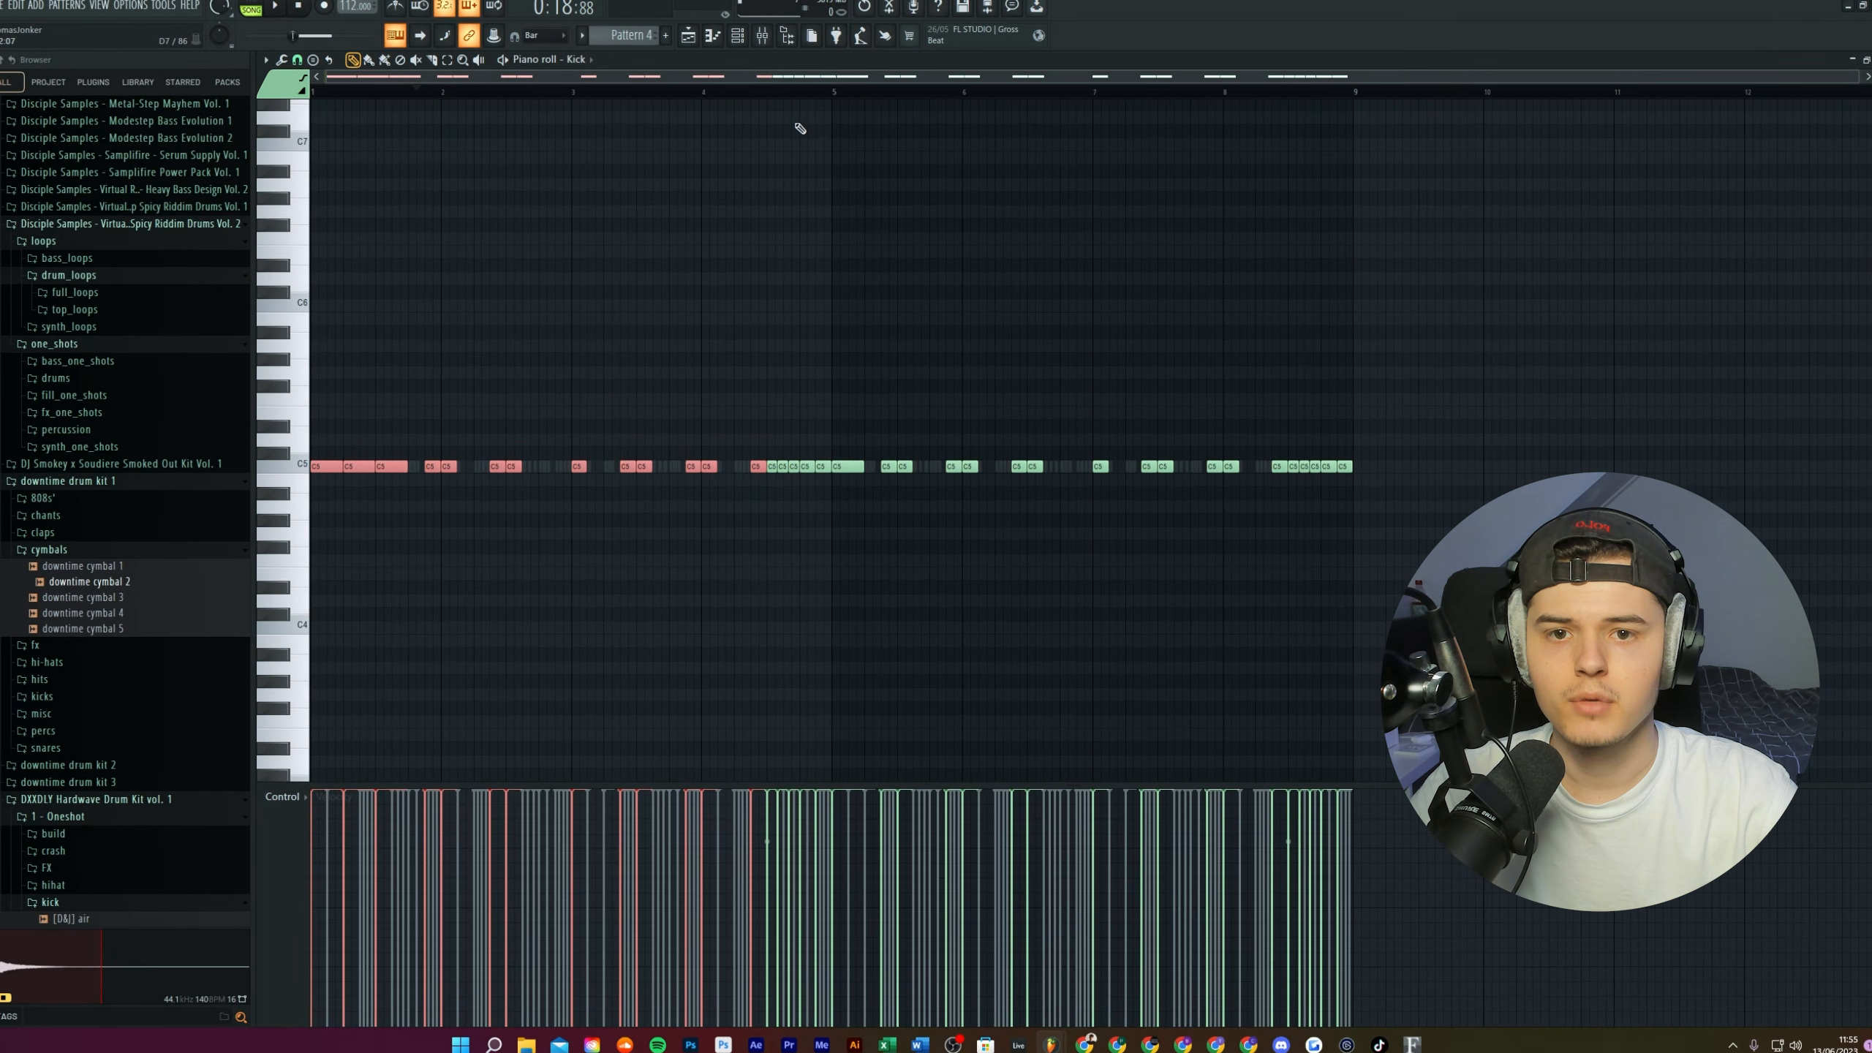
{"action": "scroll", "coordinate": [779, 92], "scroll_direction": "up", "scroll_amount": 5}
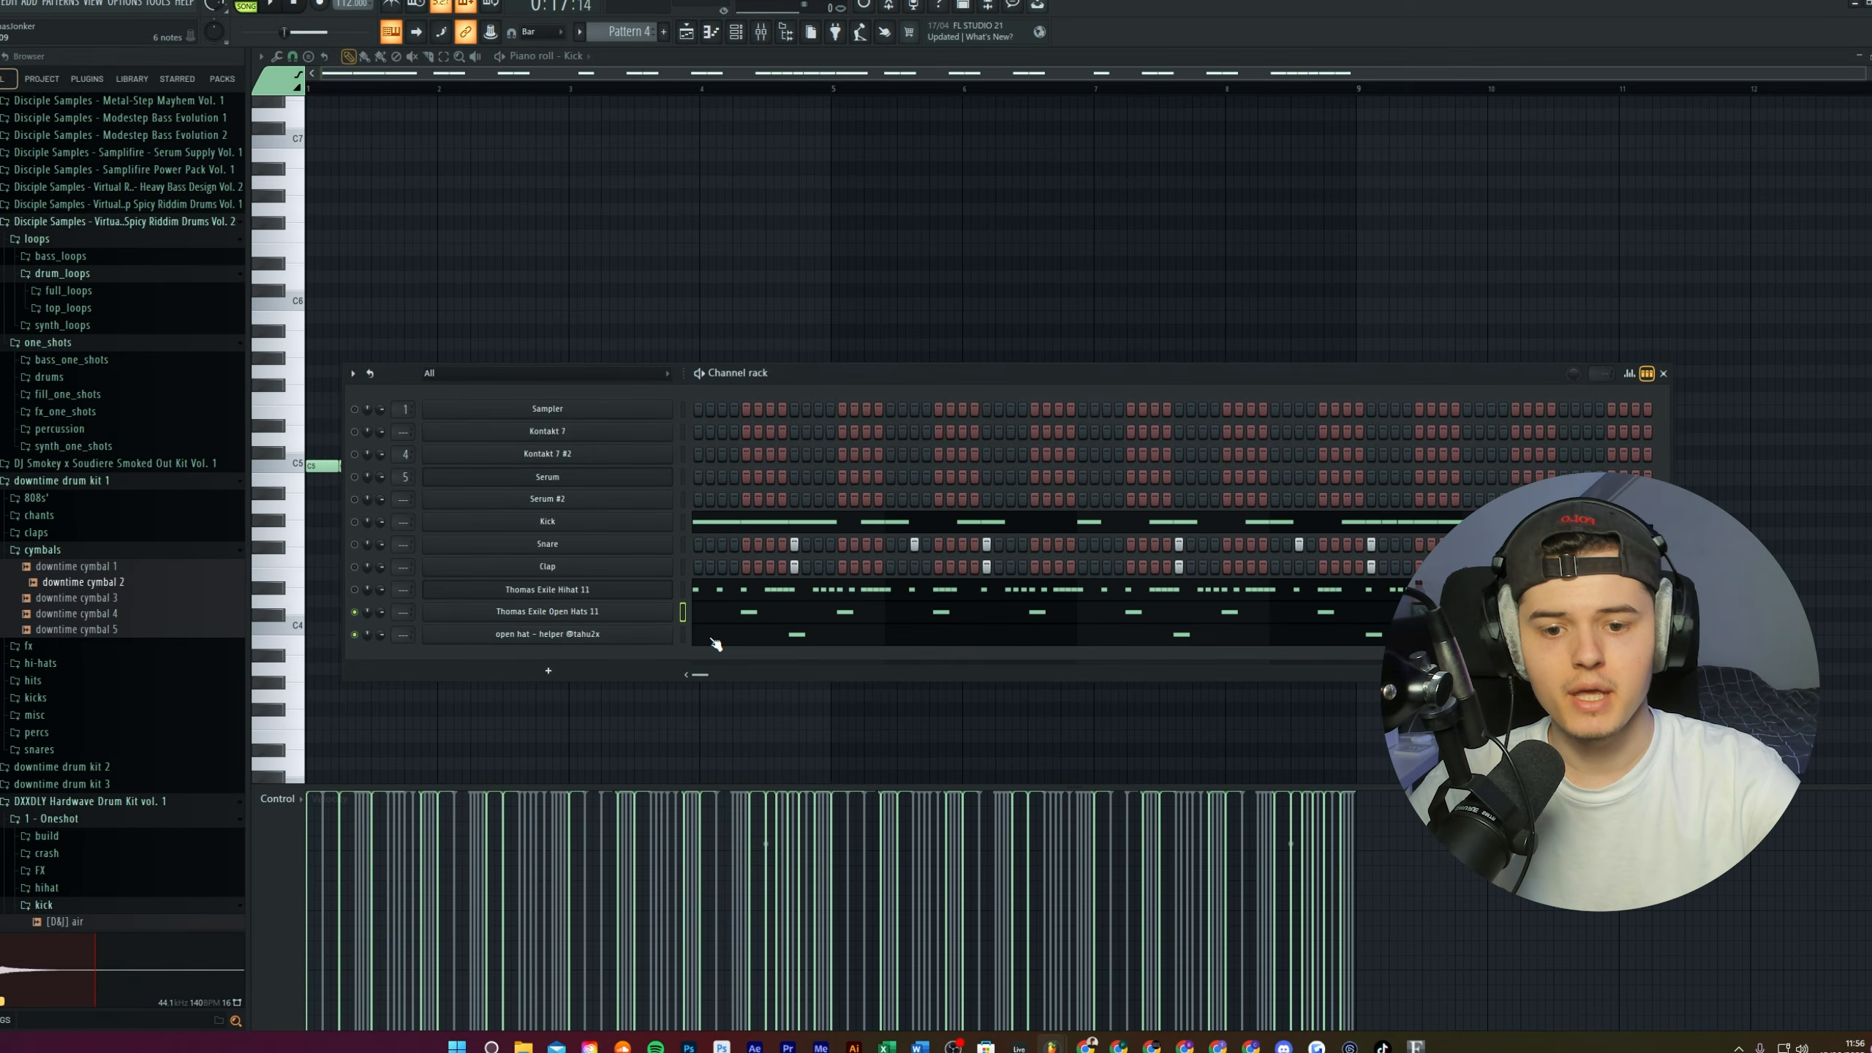
Open the Thomas Exile Open Hats 11 notes in the piano roll and switch the control lane to note pan.
{"action": "left_click", "coordinate": [727, 616]}
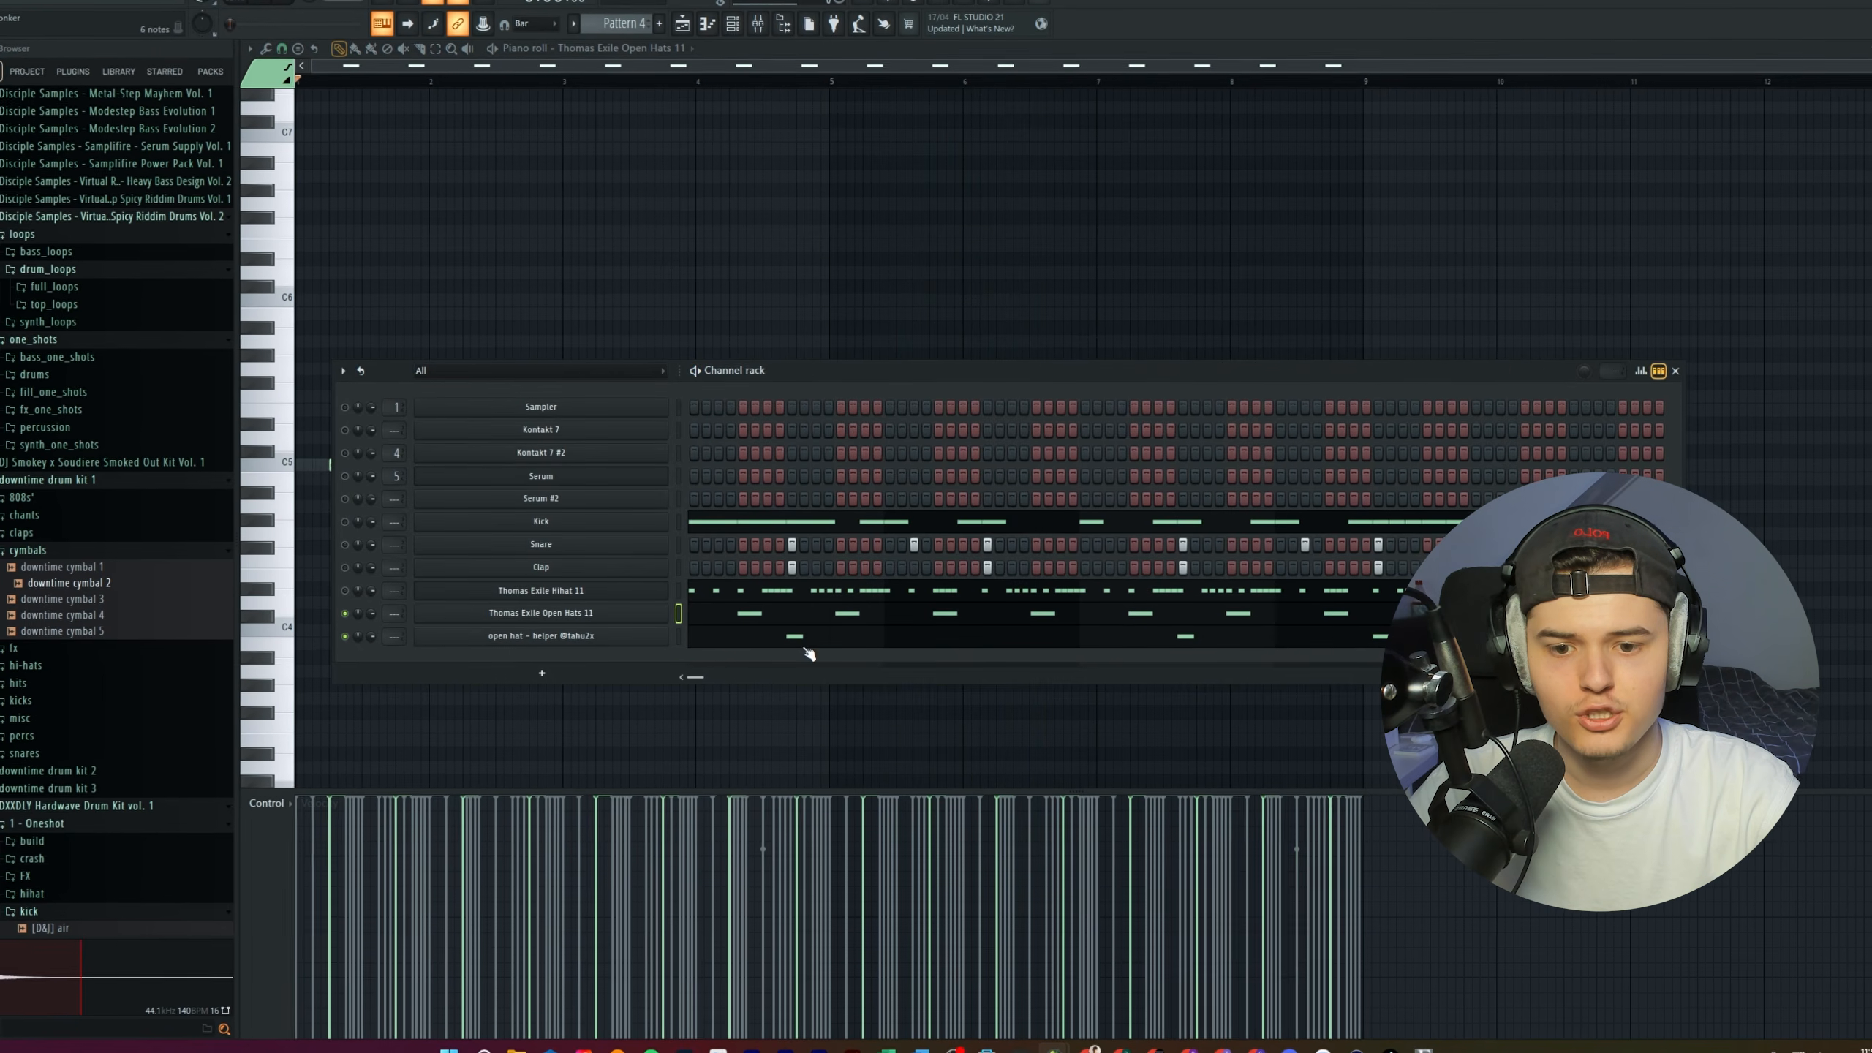
{"action": "left_click", "coordinate": [806, 648]}
{"action": "left_click_drag", "start_coordinate": [1515, 323], "coordinate": [357, 543]}
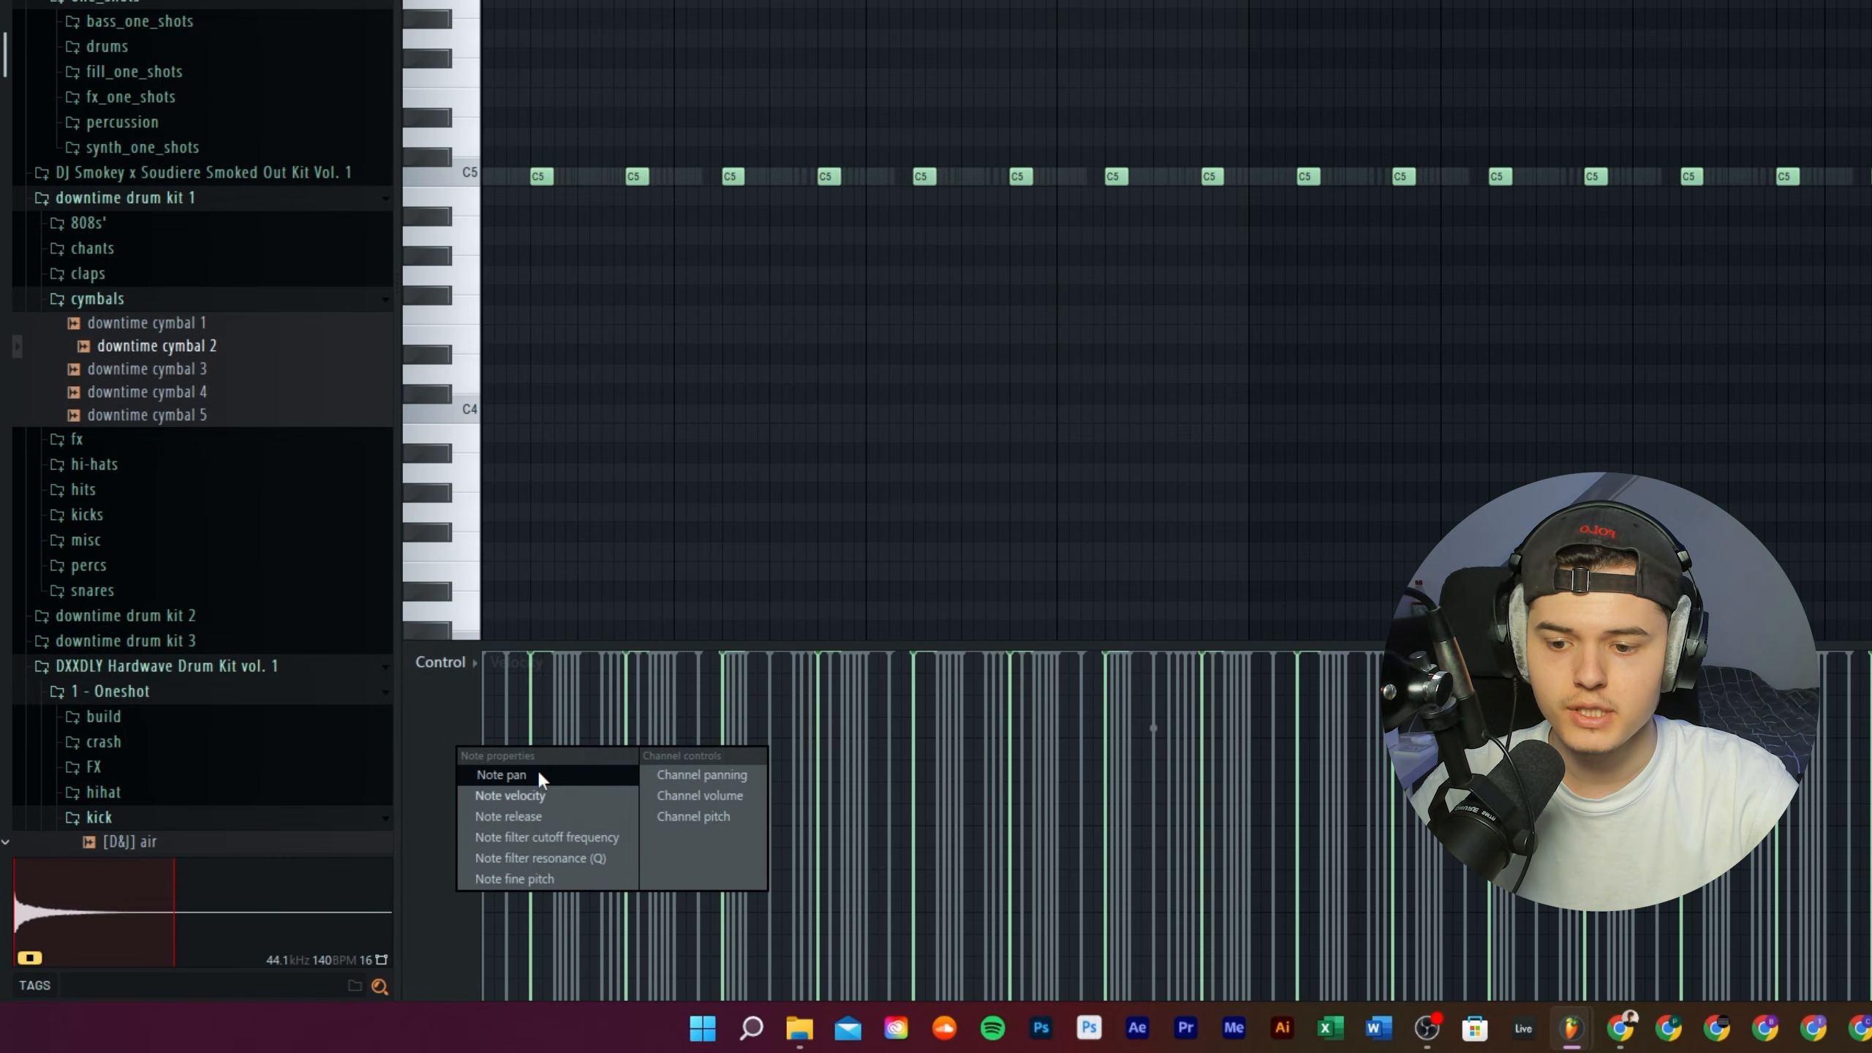
{"action": "left_click", "coordinate": [497, 777]}
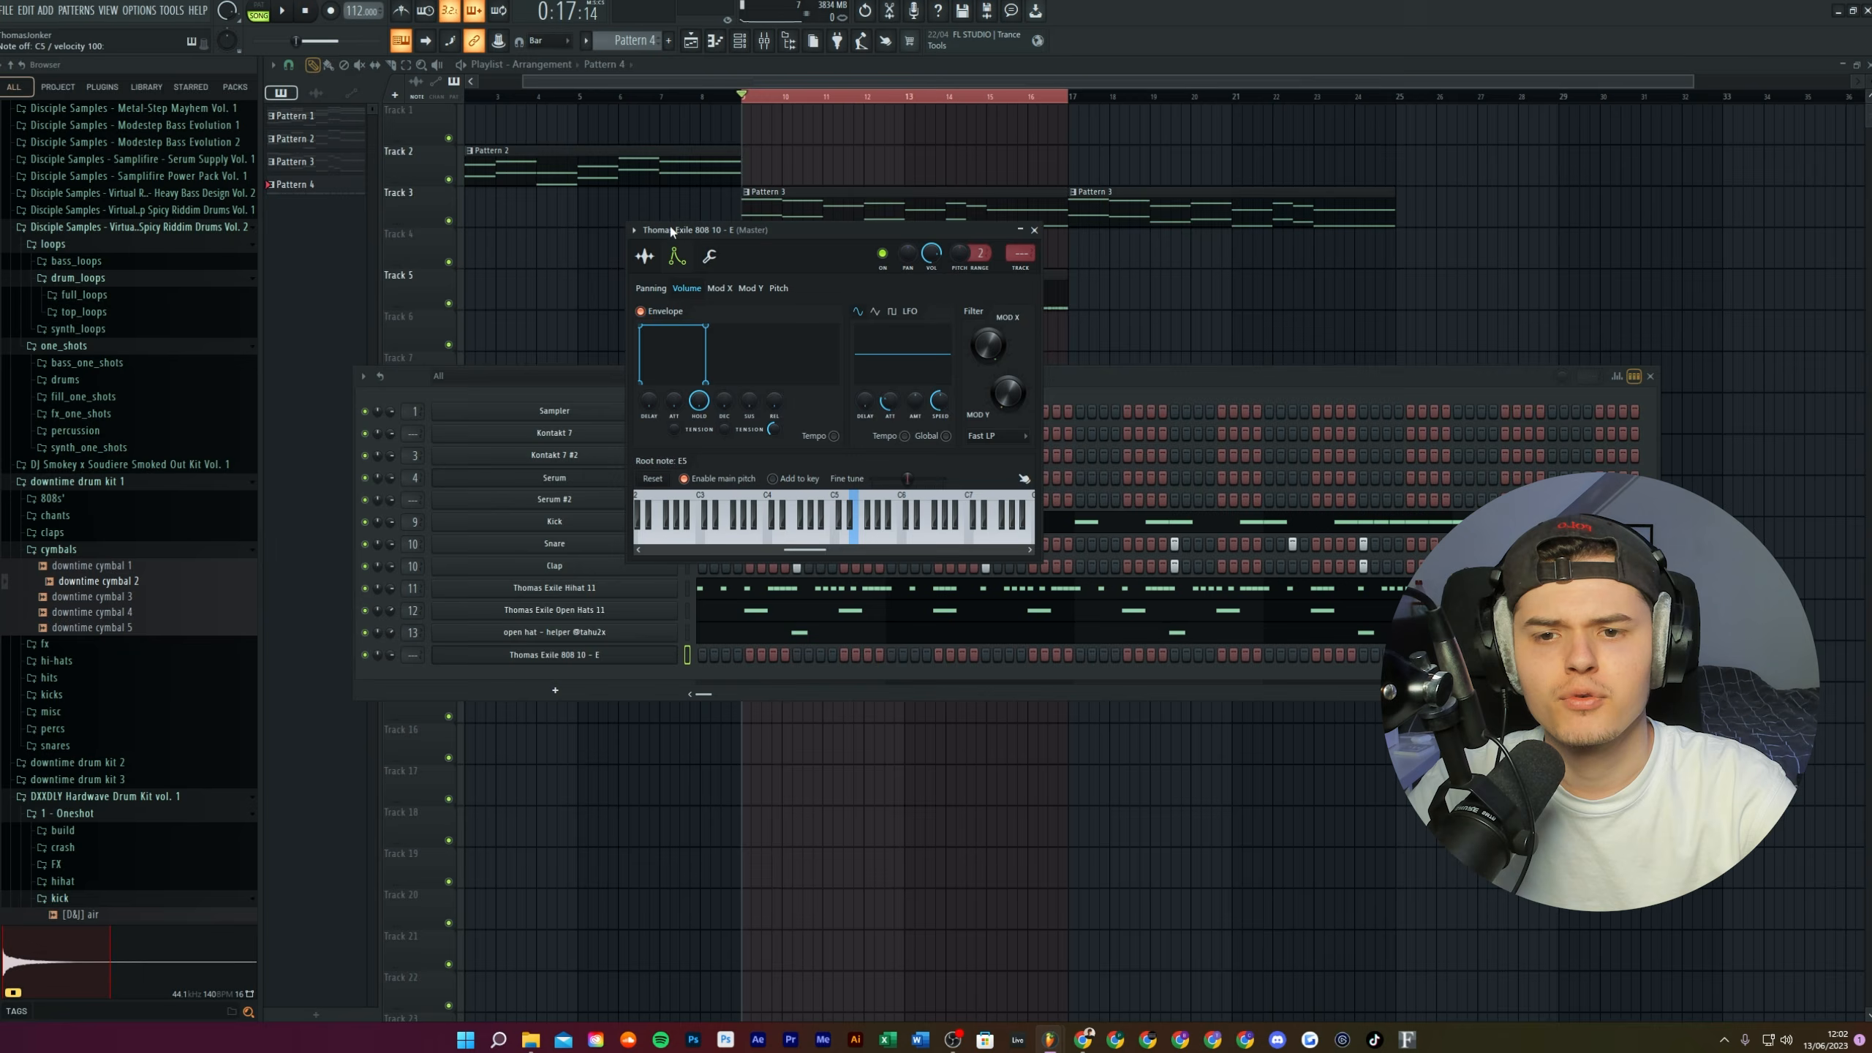
Review the Thomas Exile 808 10 - E sampler settings and paste the kick's notes onto that channel in Pattern 5.
{"action": "left_click", "coordinate": [706, 251]}
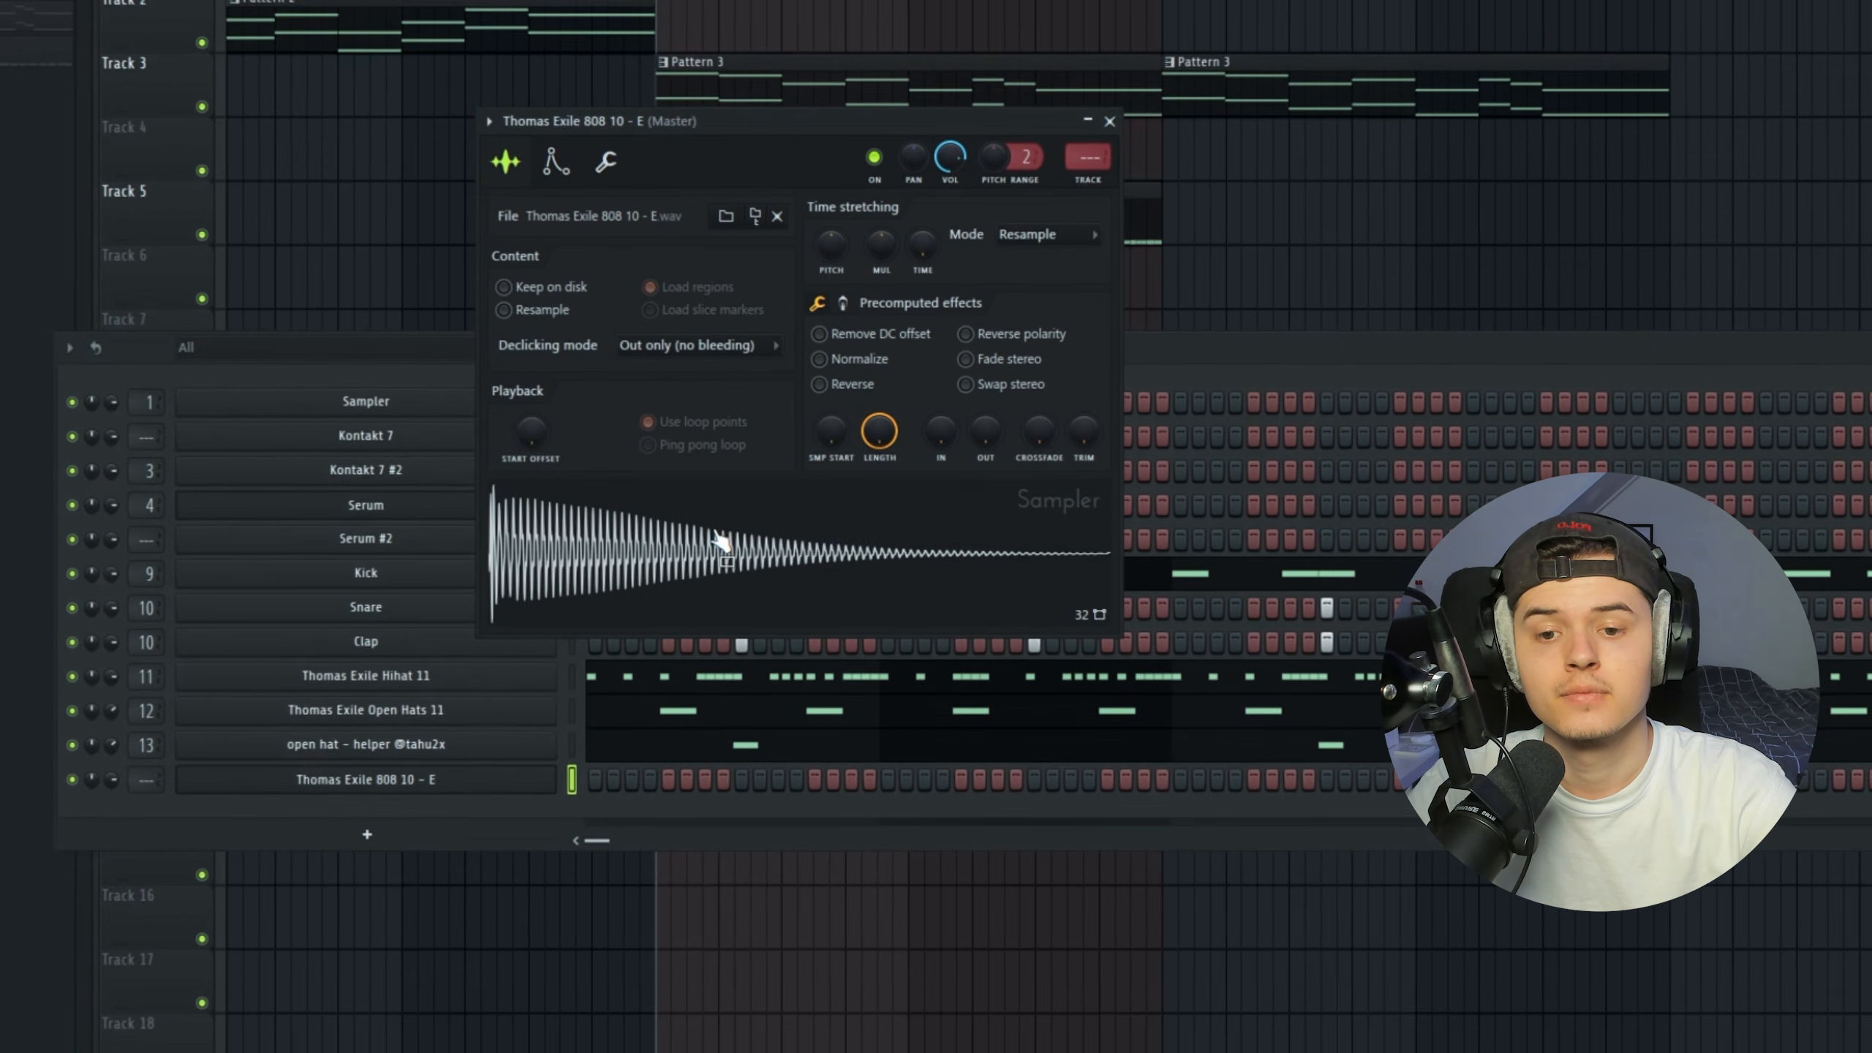
{"action": "left_click", "coordinate": [673, 251]}
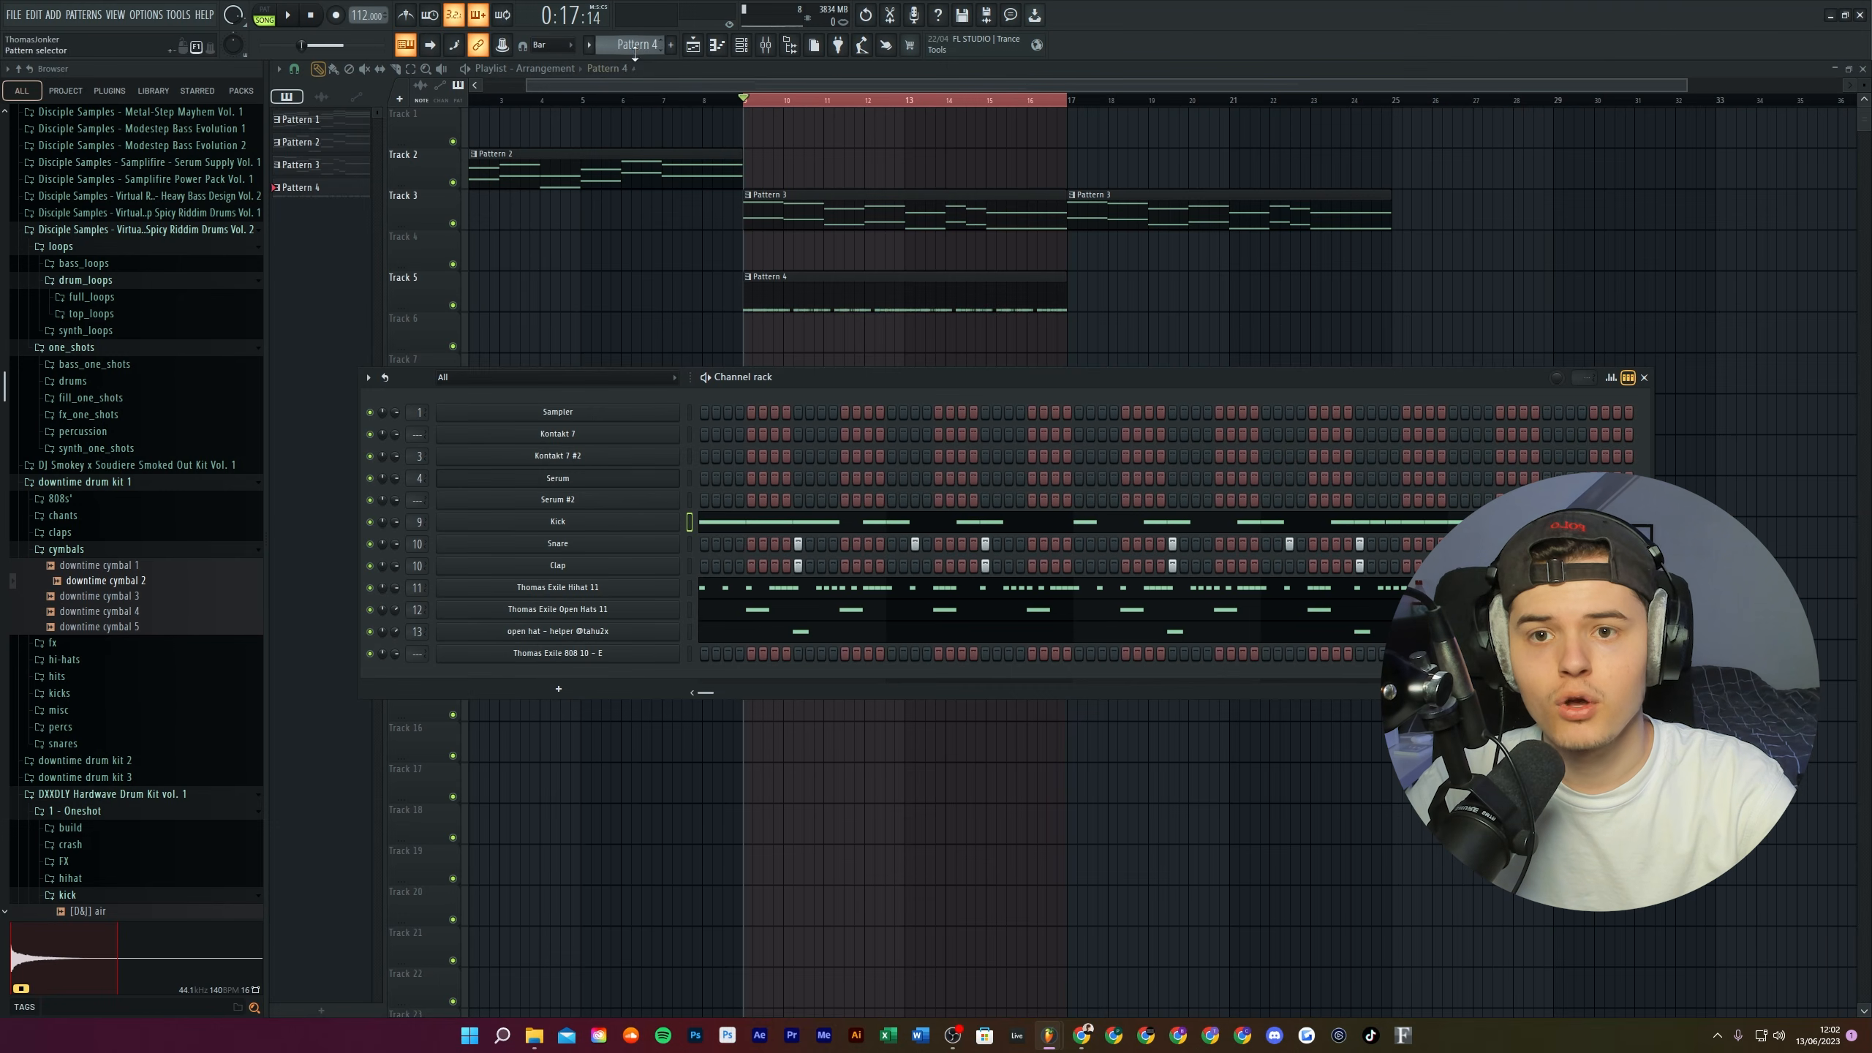
{"action": "scroll", "coordinate": [635, 52], "scroll_direction": "down", "scroll_amount": 1}
{"action": "right_click", "coordinate": [615, 655]}
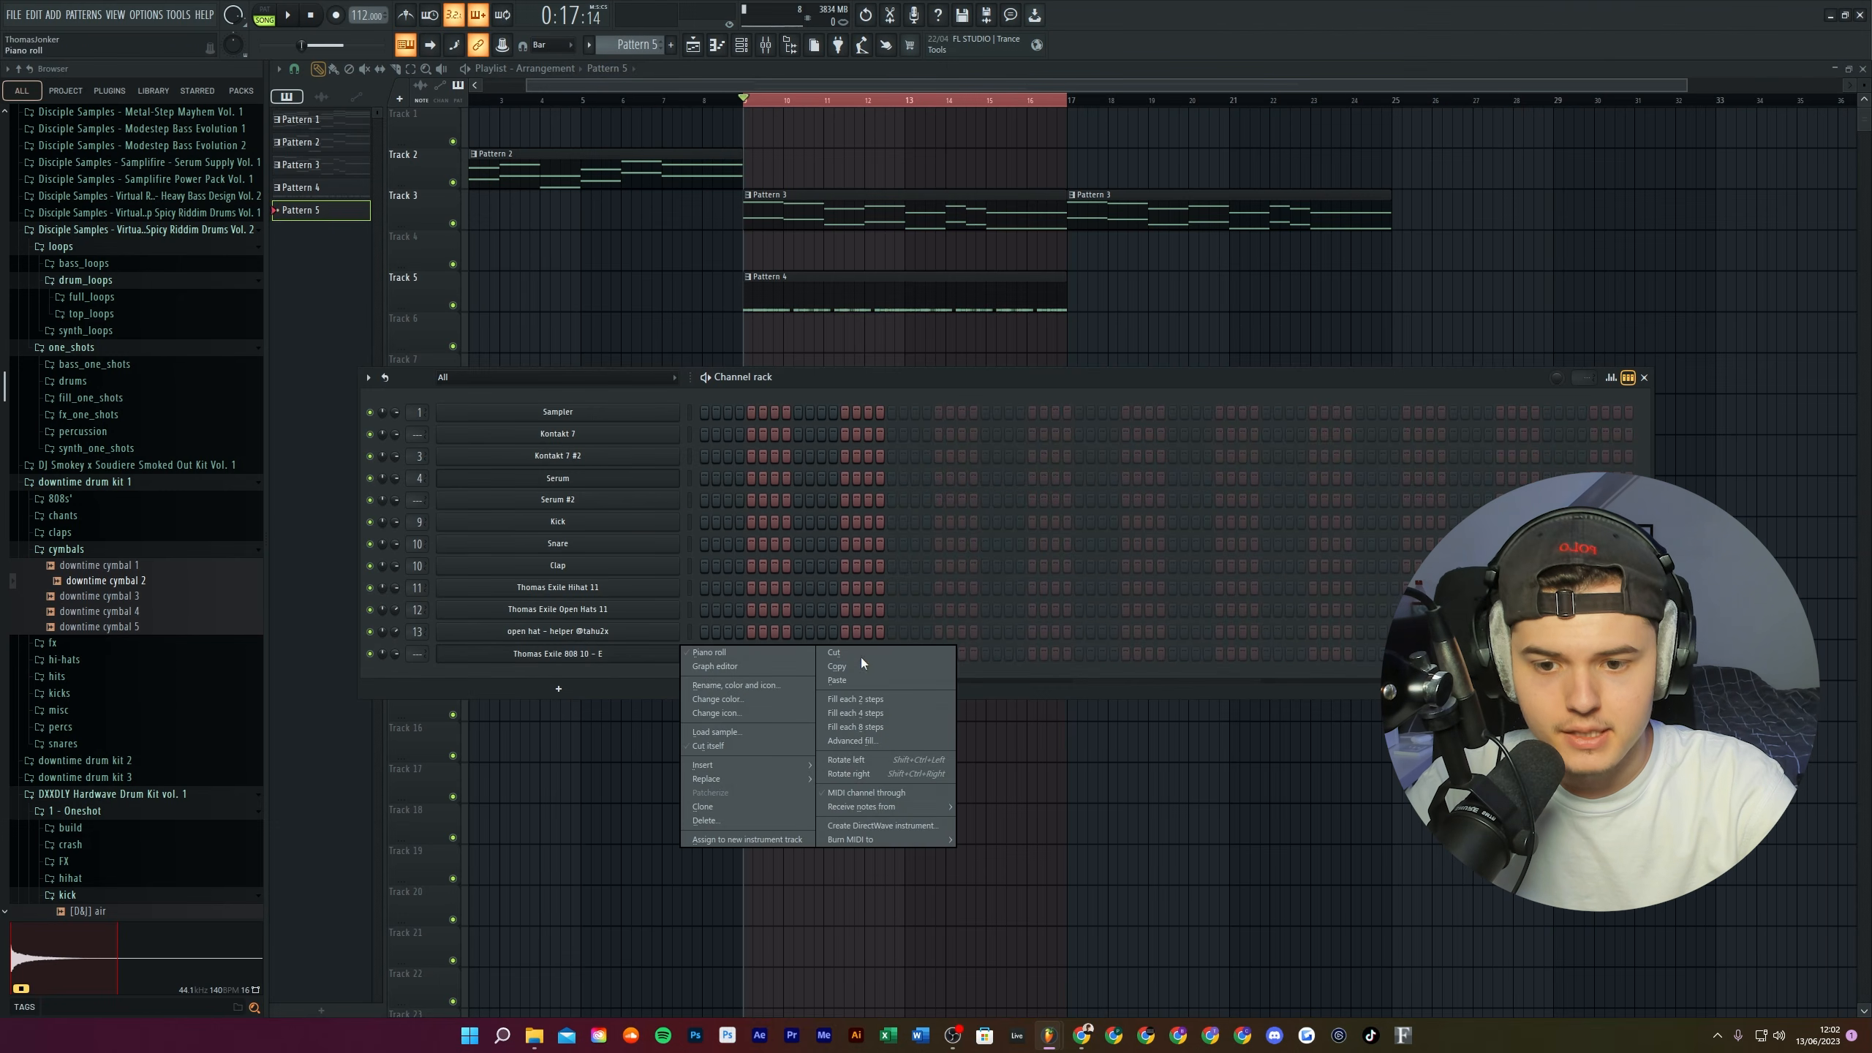
{"action": "left_click", "coordinate": [848, 672]}
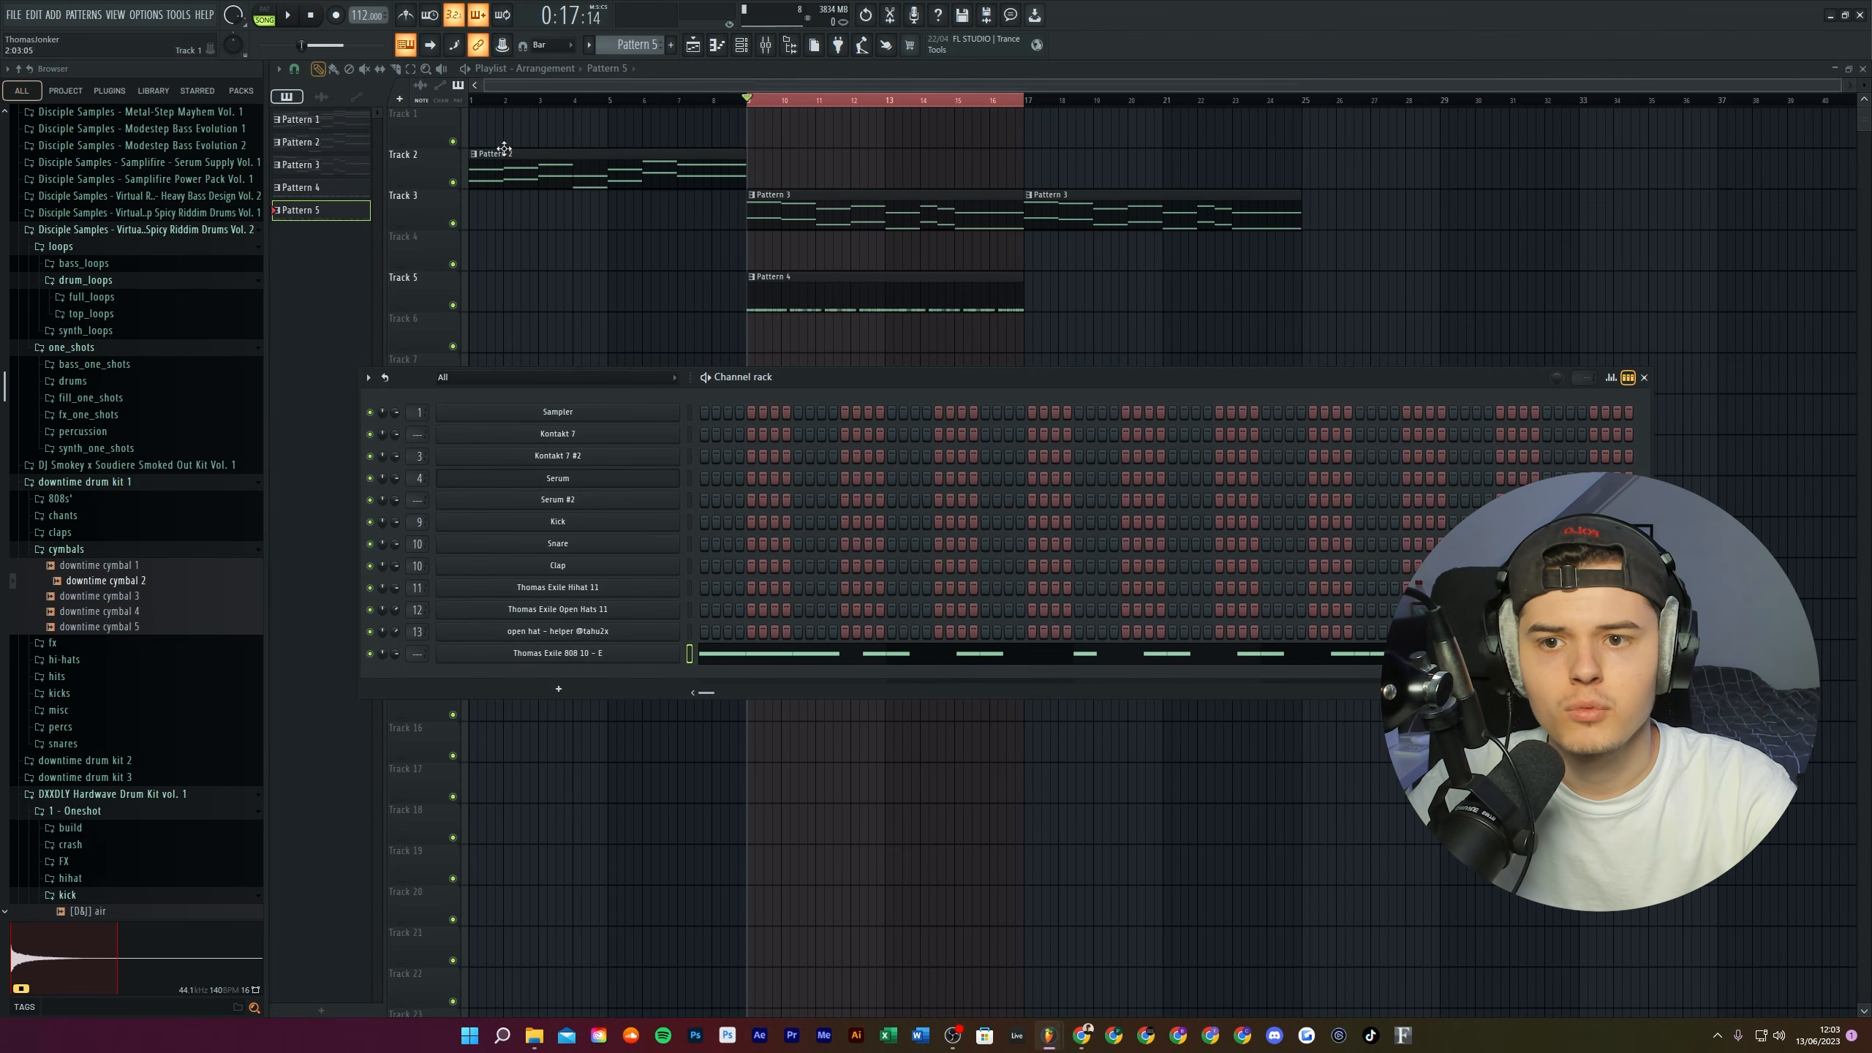
Open Pattern 1's Kontakt 7 chords in the piano roll and select the lowest notes of each chord.
{"action": "double_click", "coordinate": [505, 153]}
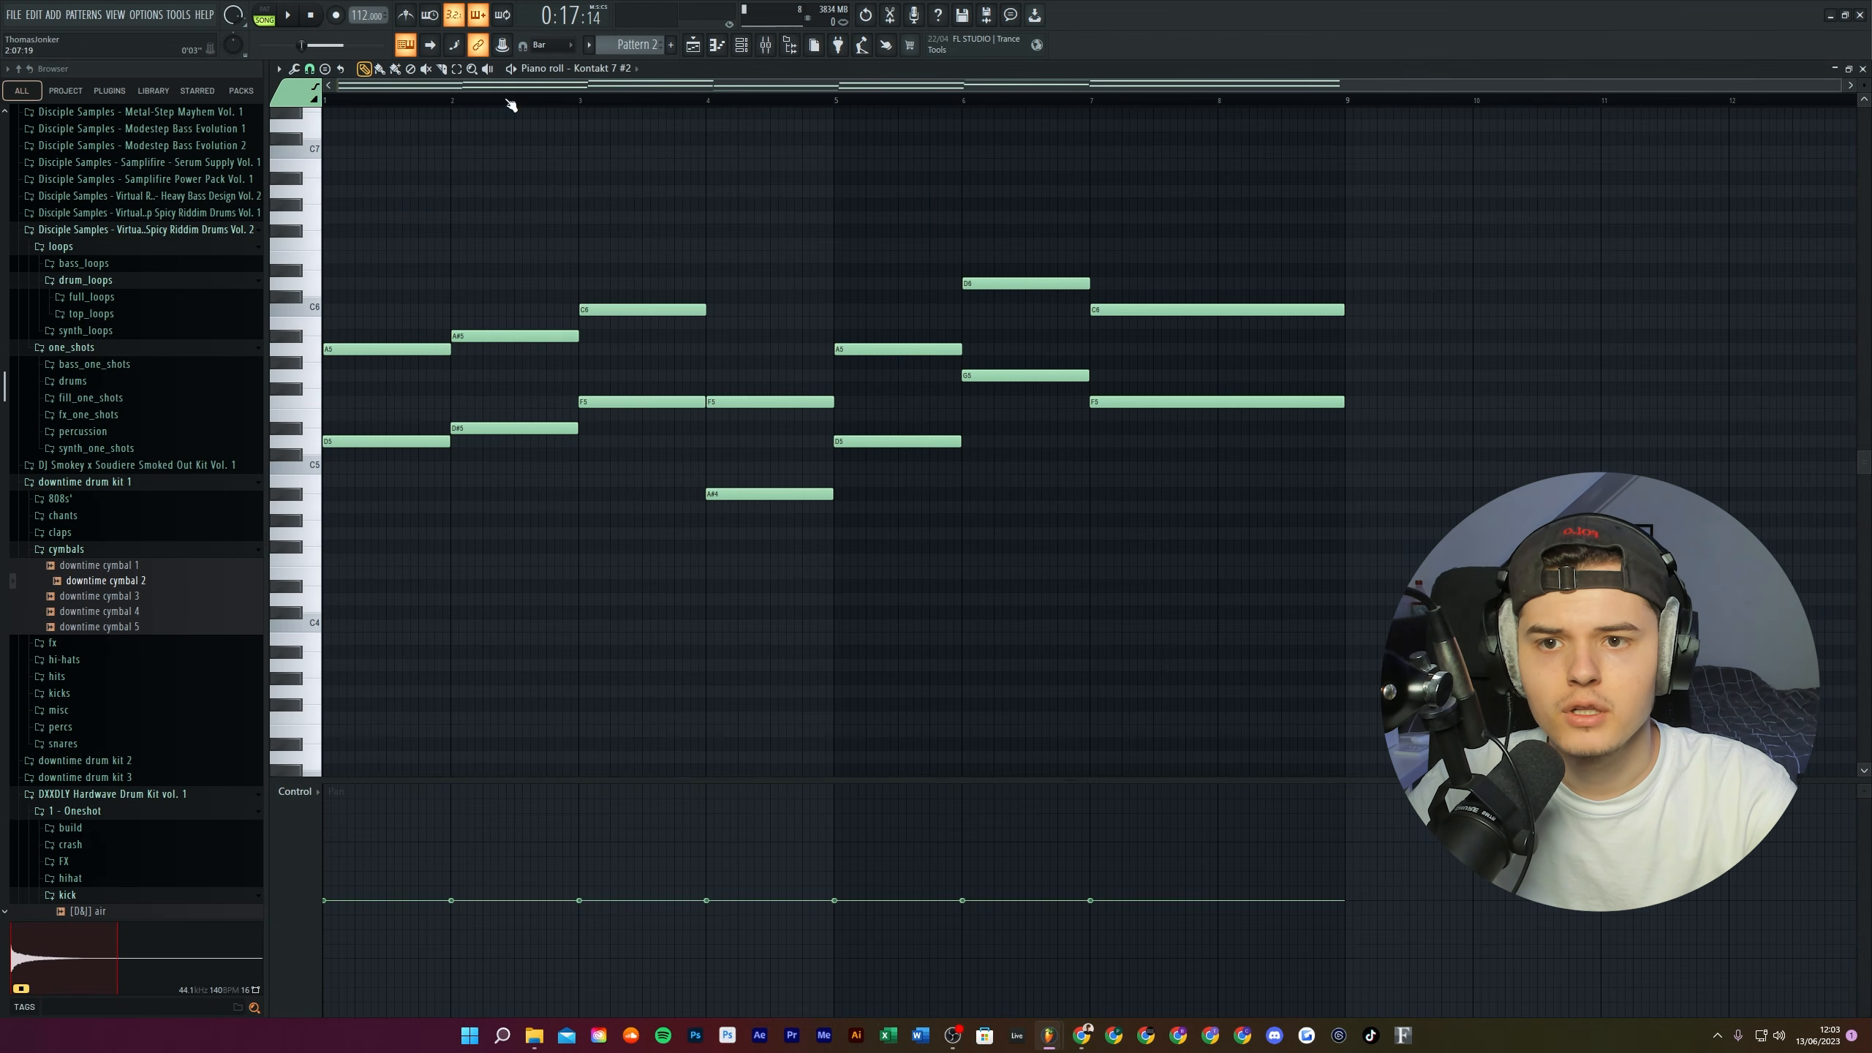
{"action": "scroll", "coordinate": [652, 45], "scroll_direction": "up", "scroll_amount": 1}
{"action": "right_click", "coordinate": [487, 588]}
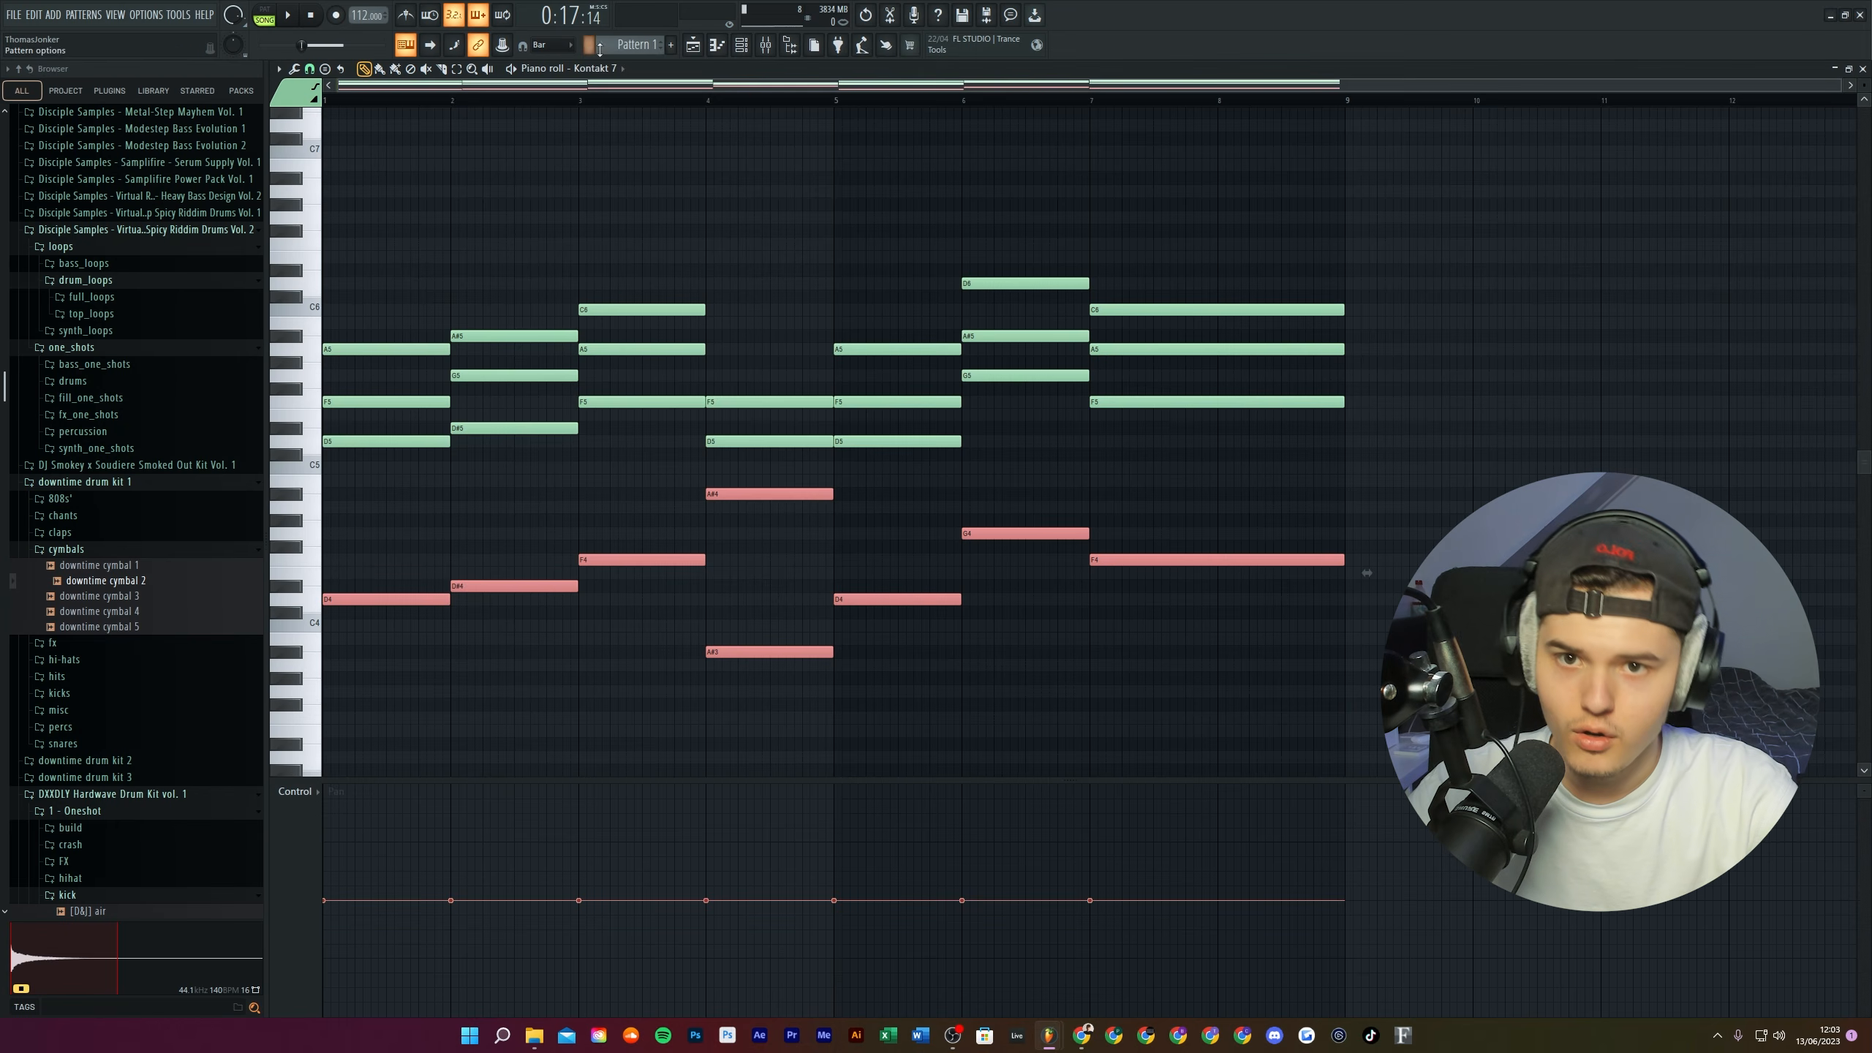
Open the Sampler channel's piano roll from the channel rack.
{"action": "left_click", "coordinate": [742, 46]}
{"action": "right_click", "coordinate": [627, 414]}
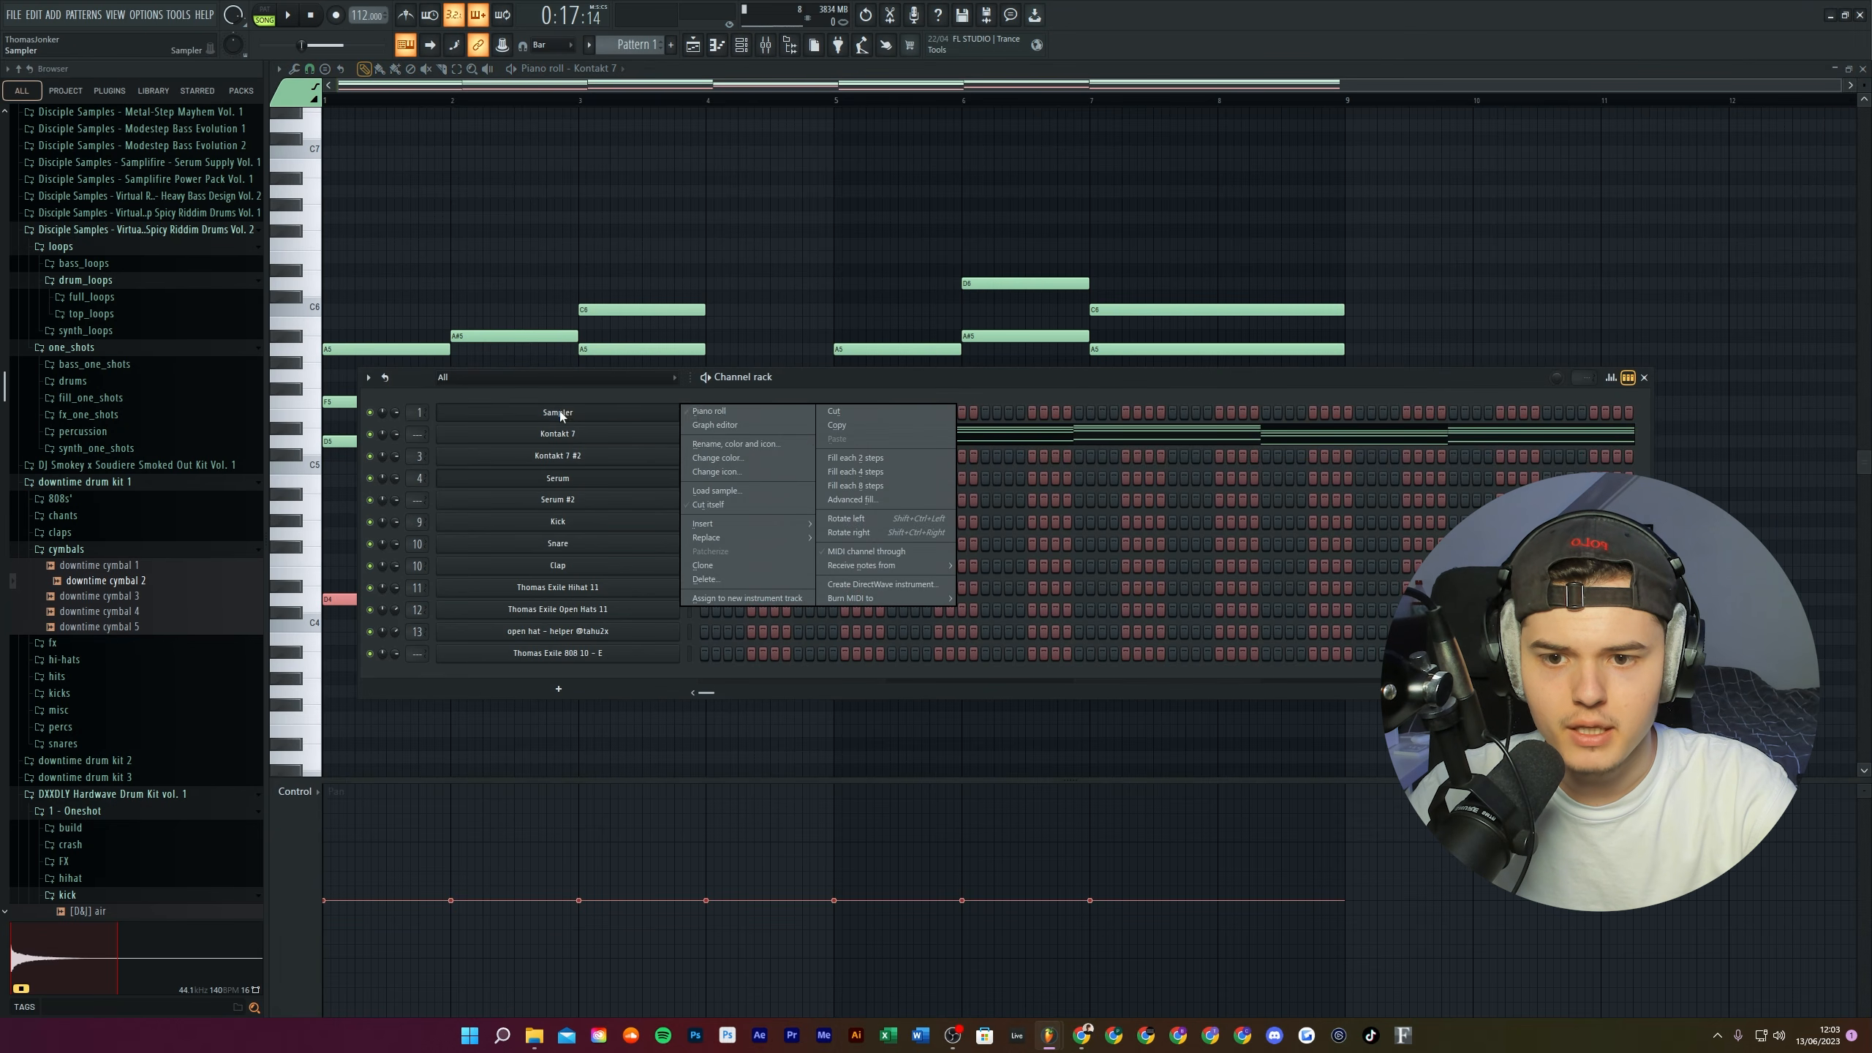
{"action": "left_click", "coordinate": [725, 411]}
{"action": "left_click", "coordinate": [747, 661]}
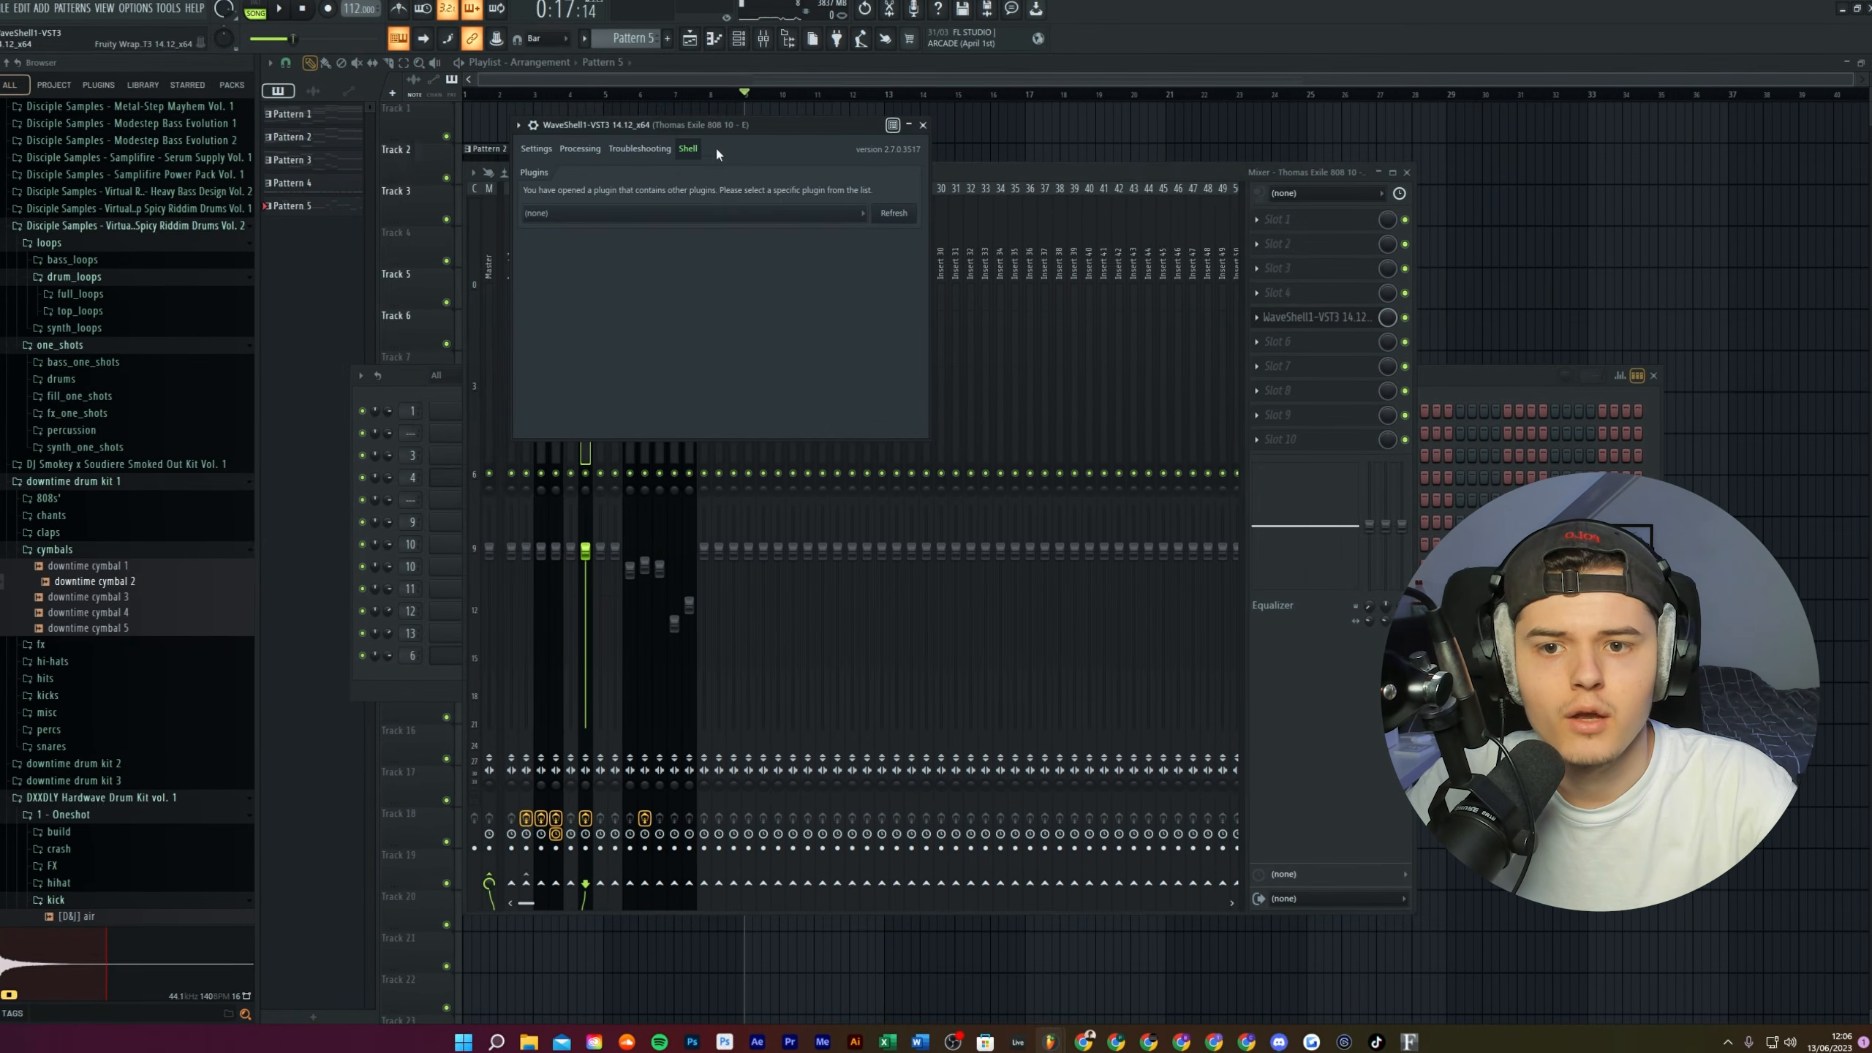
Load the RBass plugin in the WaveShell on the 808's mixer track.
{"action": "left_click", "coordinate": [715, 146]}
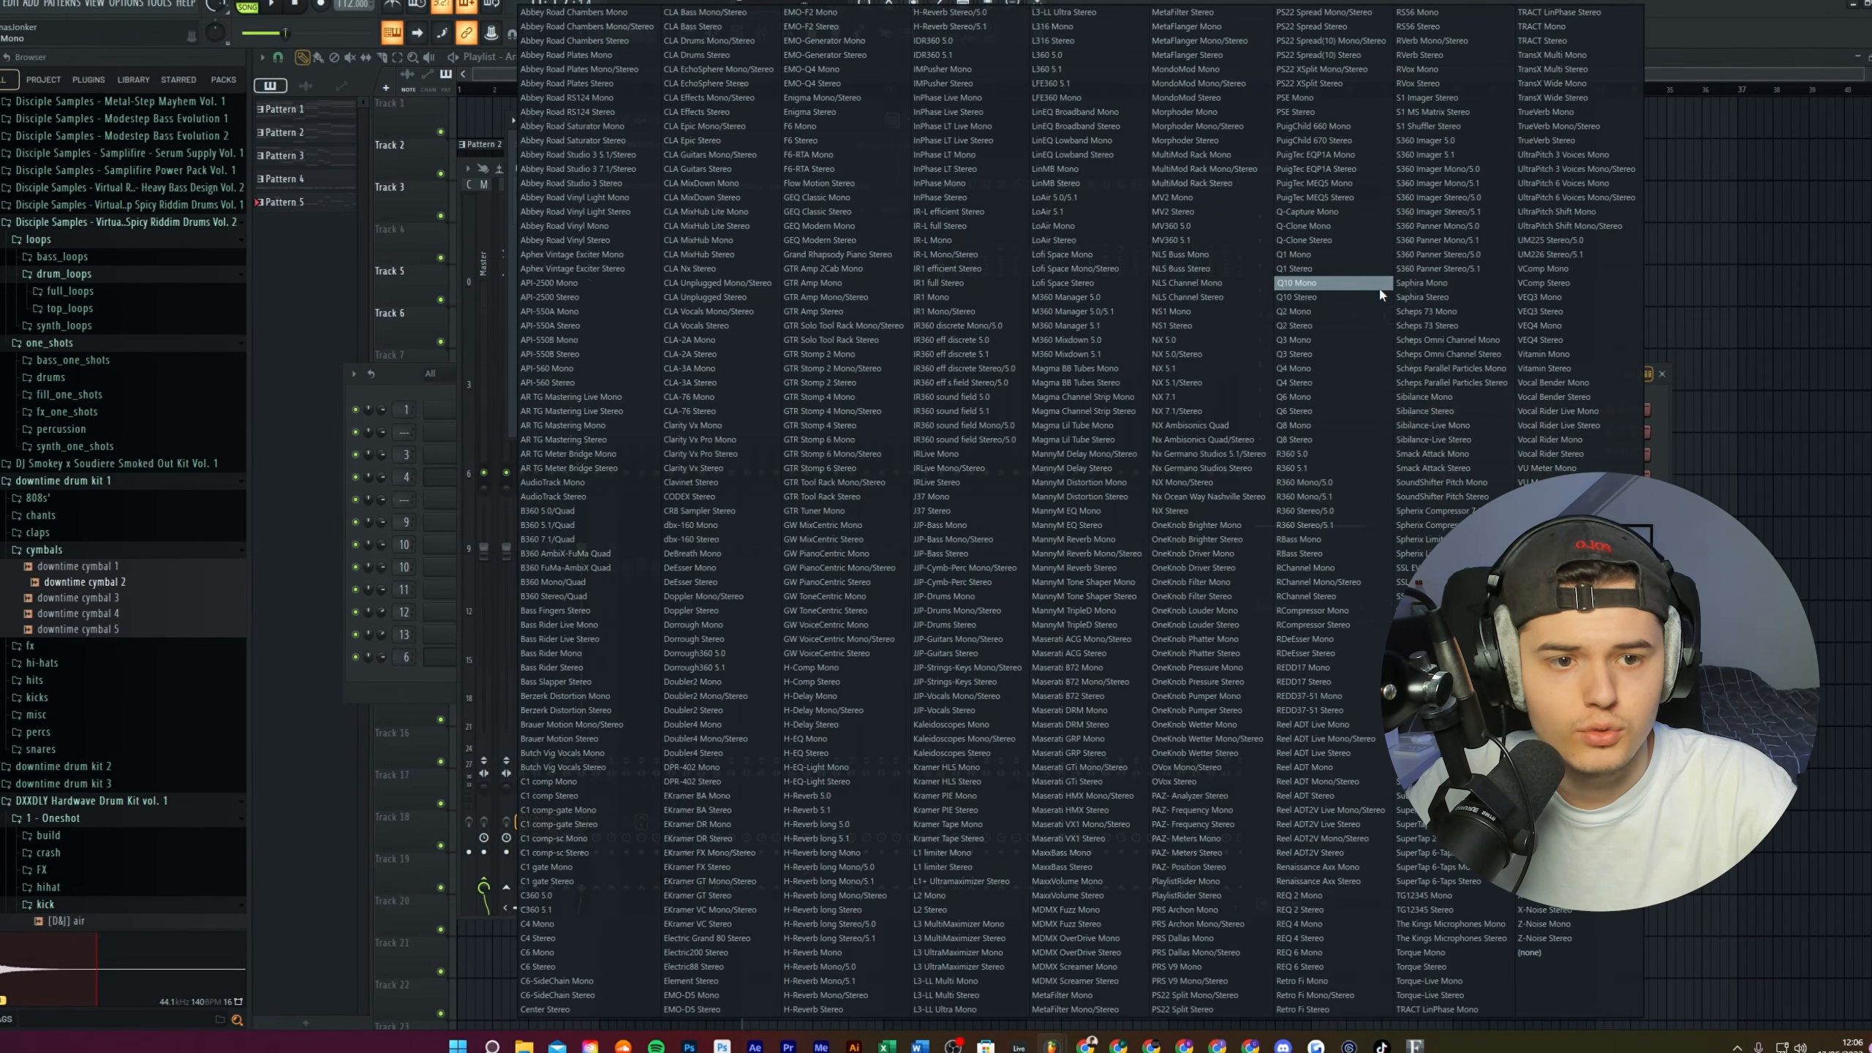
{"action": "left_click", "coordinate": [1297, 553]}
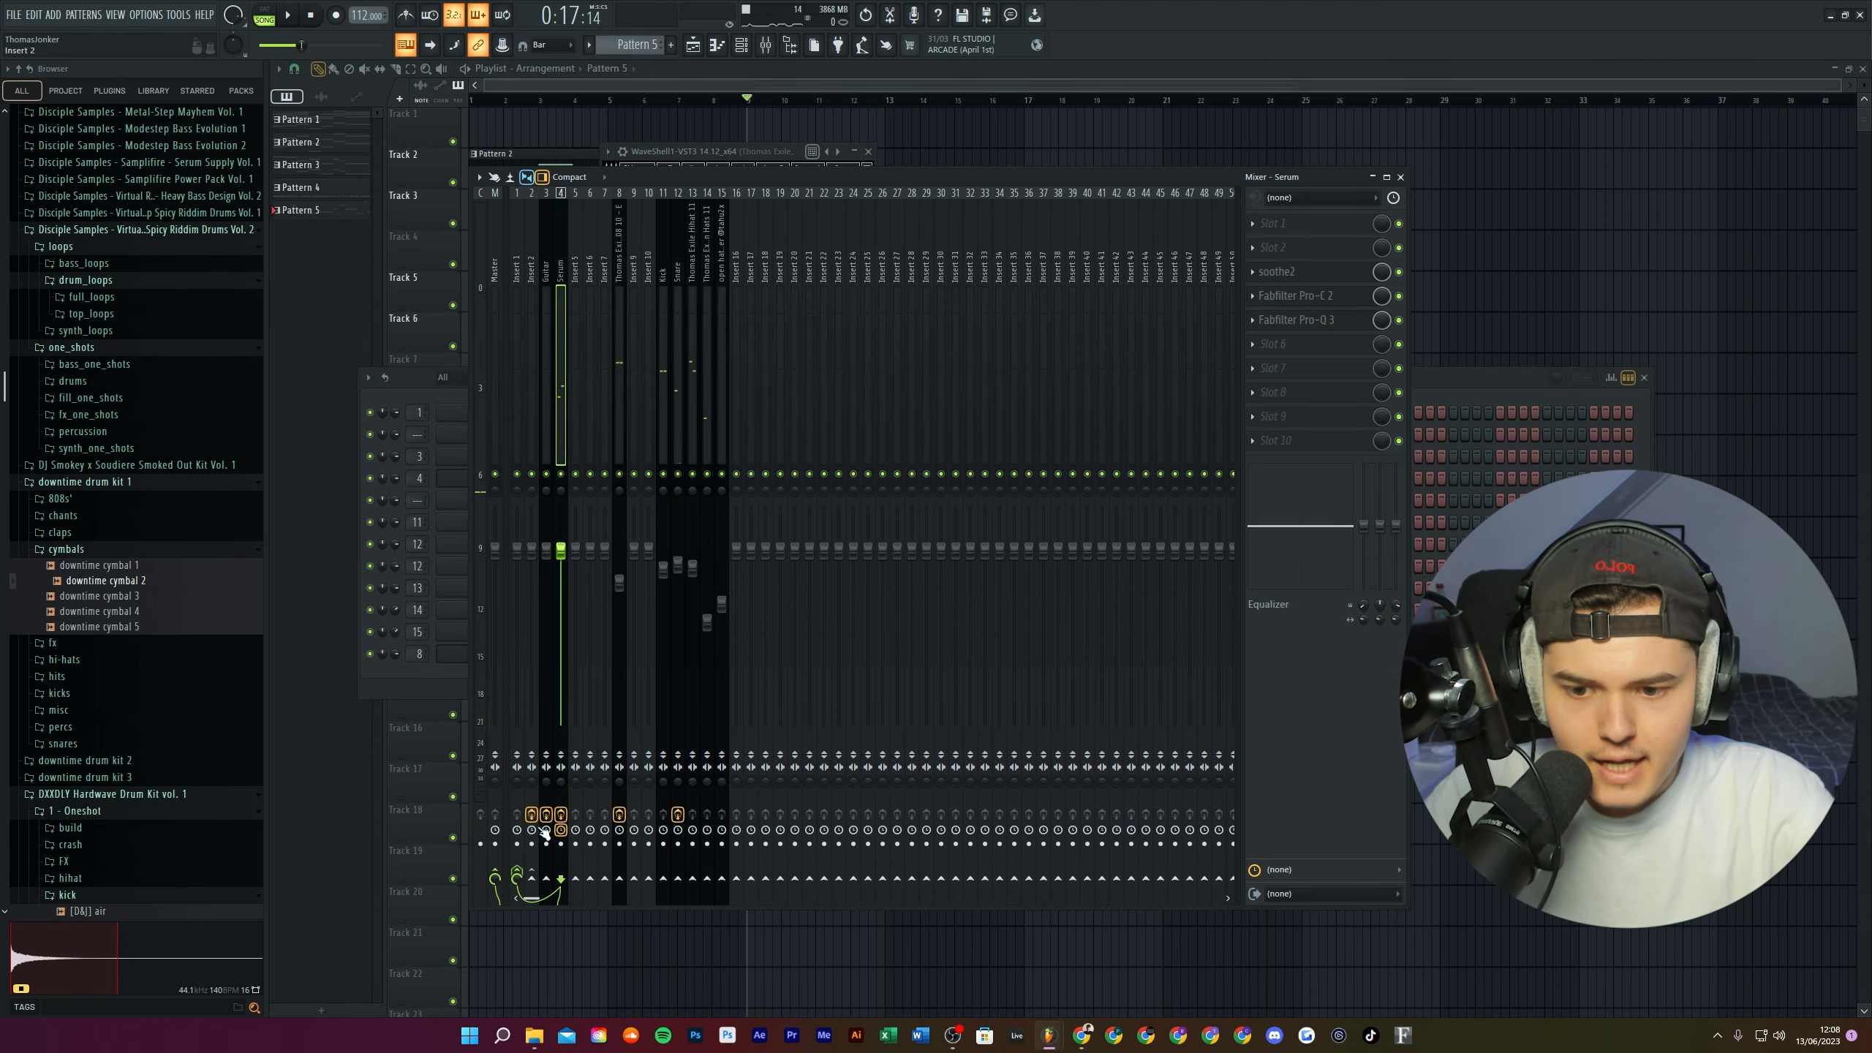
Load Raum on the Insert 1 mixer track, adjust its decay, set the high cut to 13.8 kHz and raise the low cut.
{"action": "left_click", "coordinate": [1304, 309]}
{"action": "left_click", "coordinate": [1687, 314]}
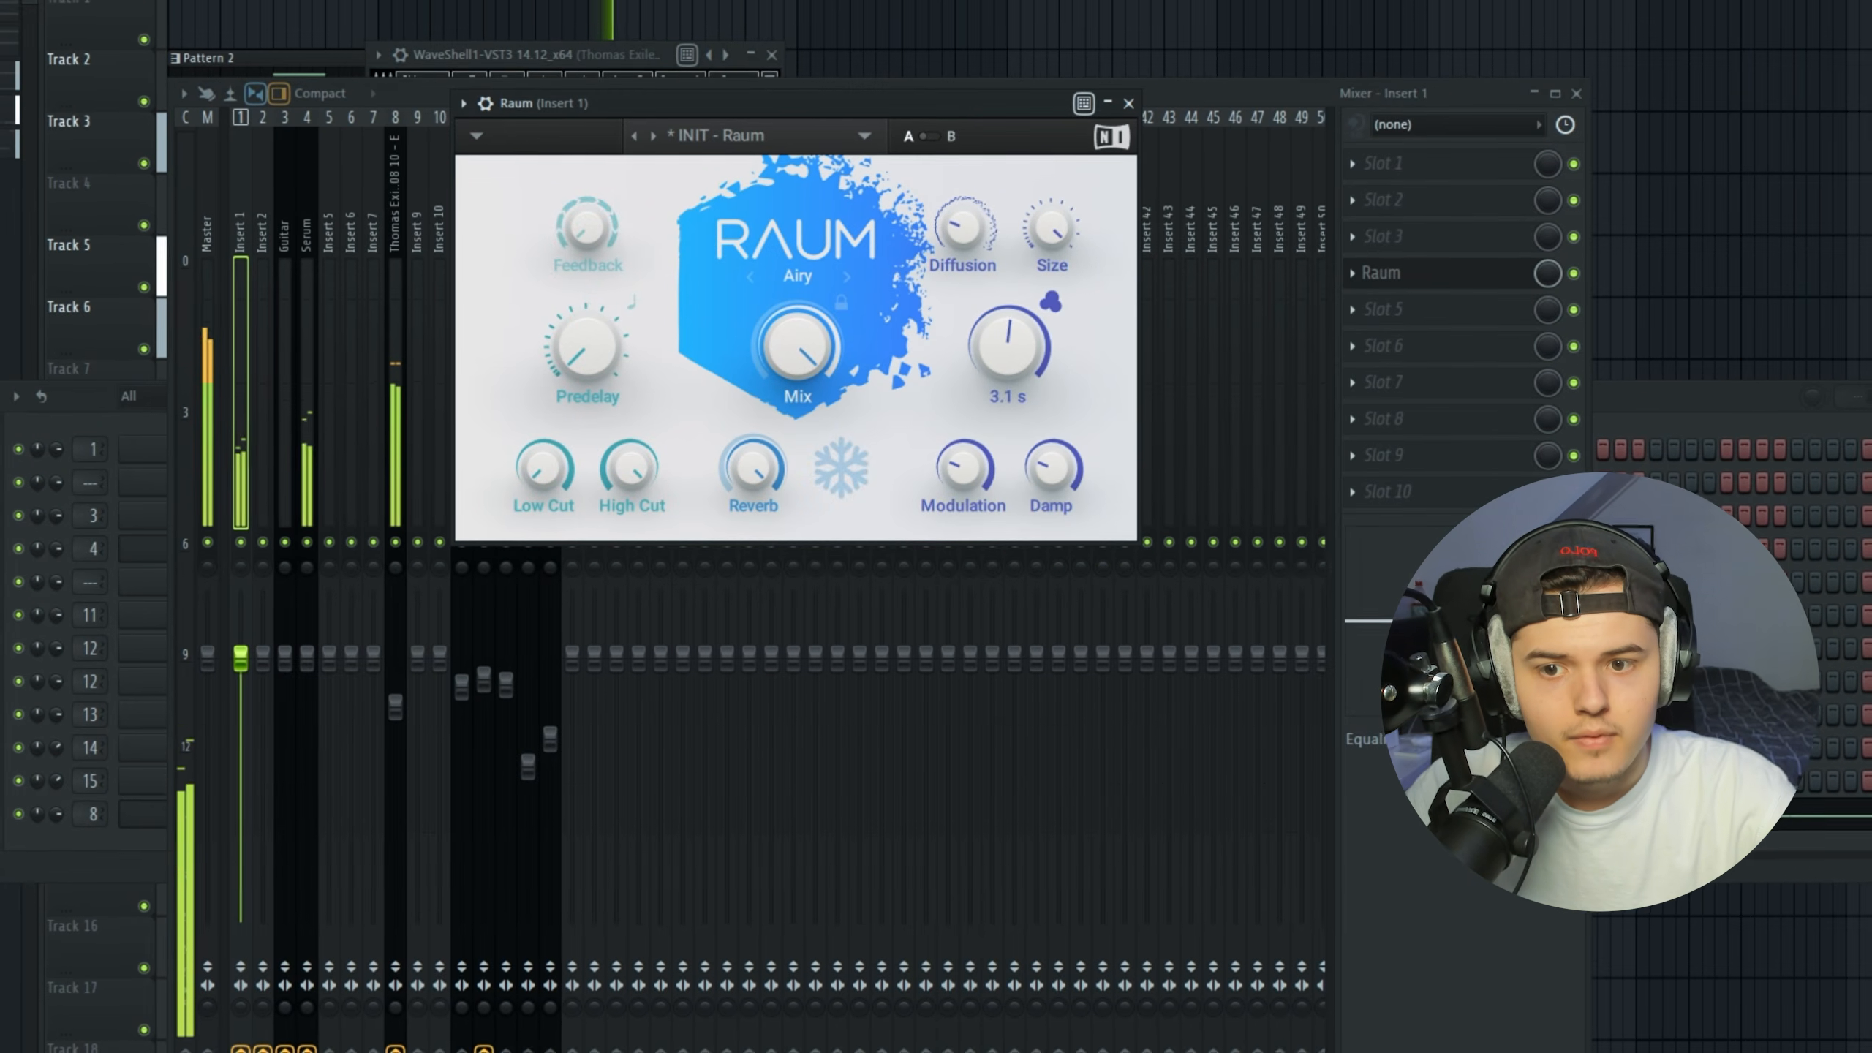
{"action": "left_click_drag", "start_coordinate": [1018, 364], "coordinate": [1018, 349]}
{"action": "left_click_drag", "start_coordinate": [627, 472], "coordinate": [627, 516]}
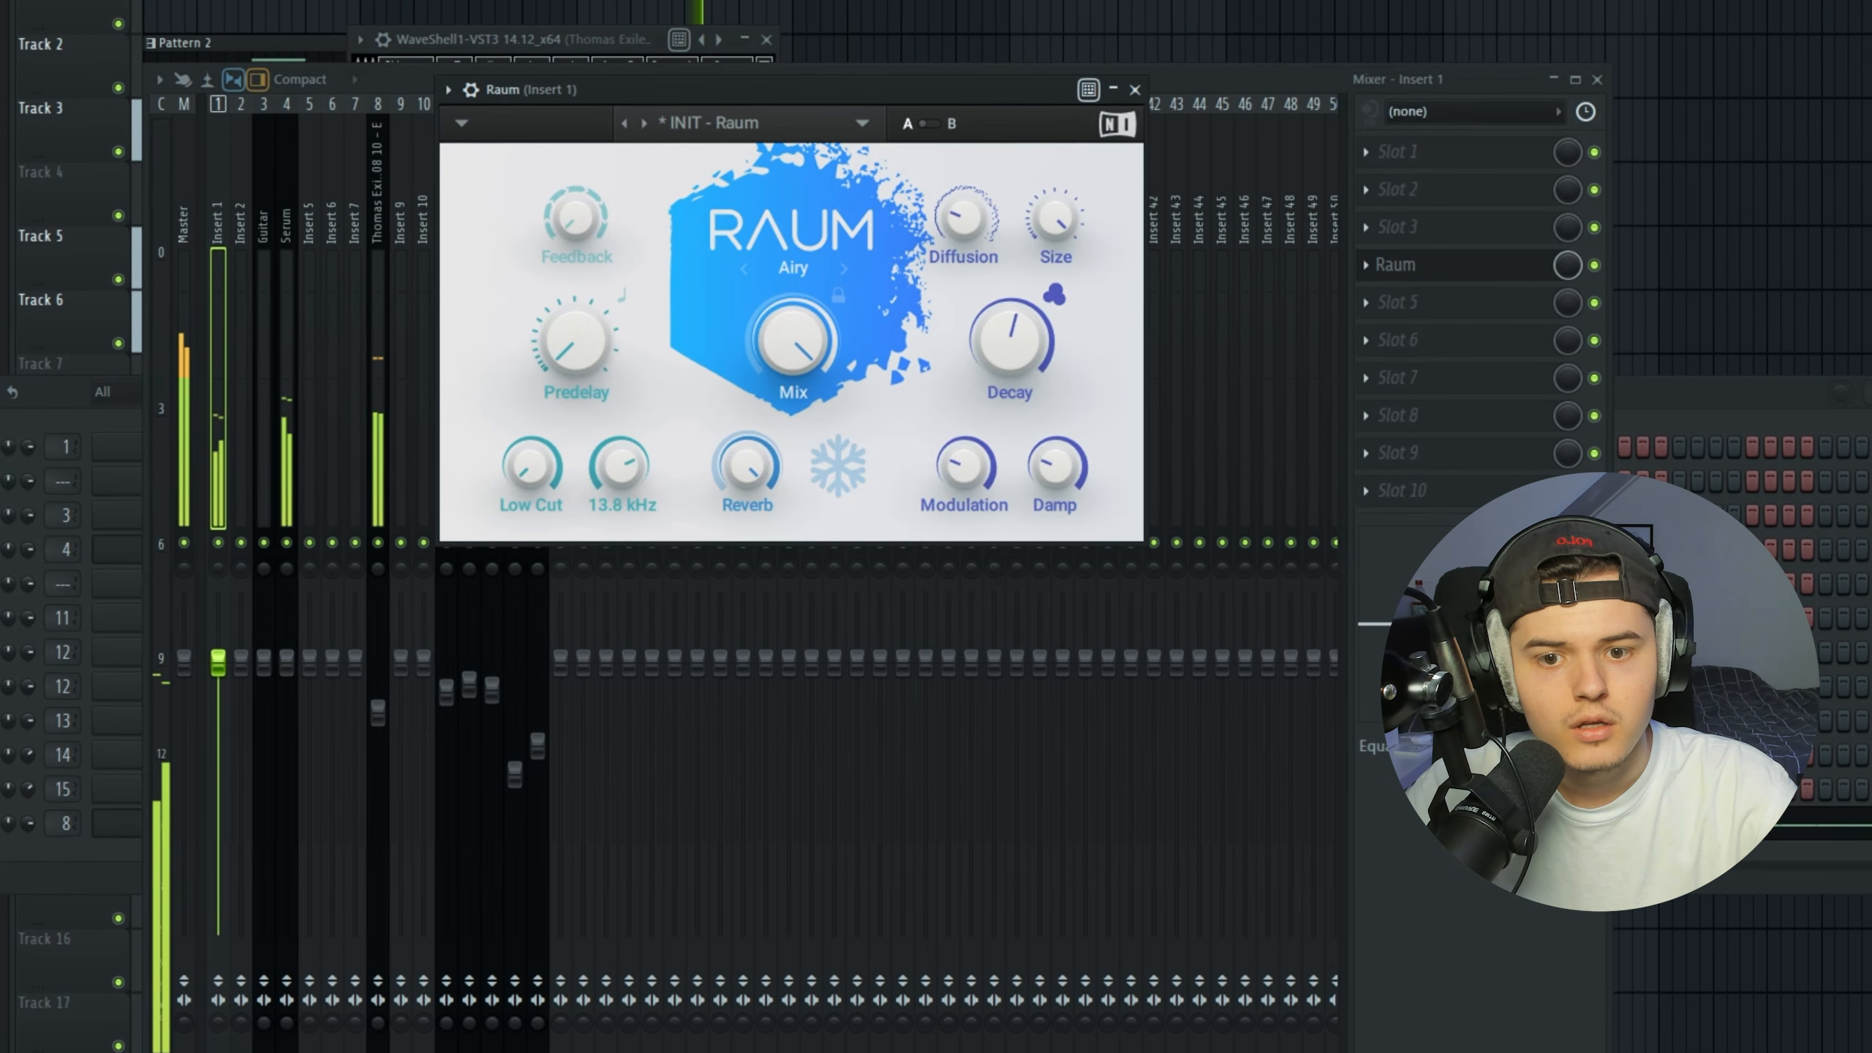
{"action": "left_click_drag", "start_coordinate": [535, 470], "coordinate": [535, 437]}
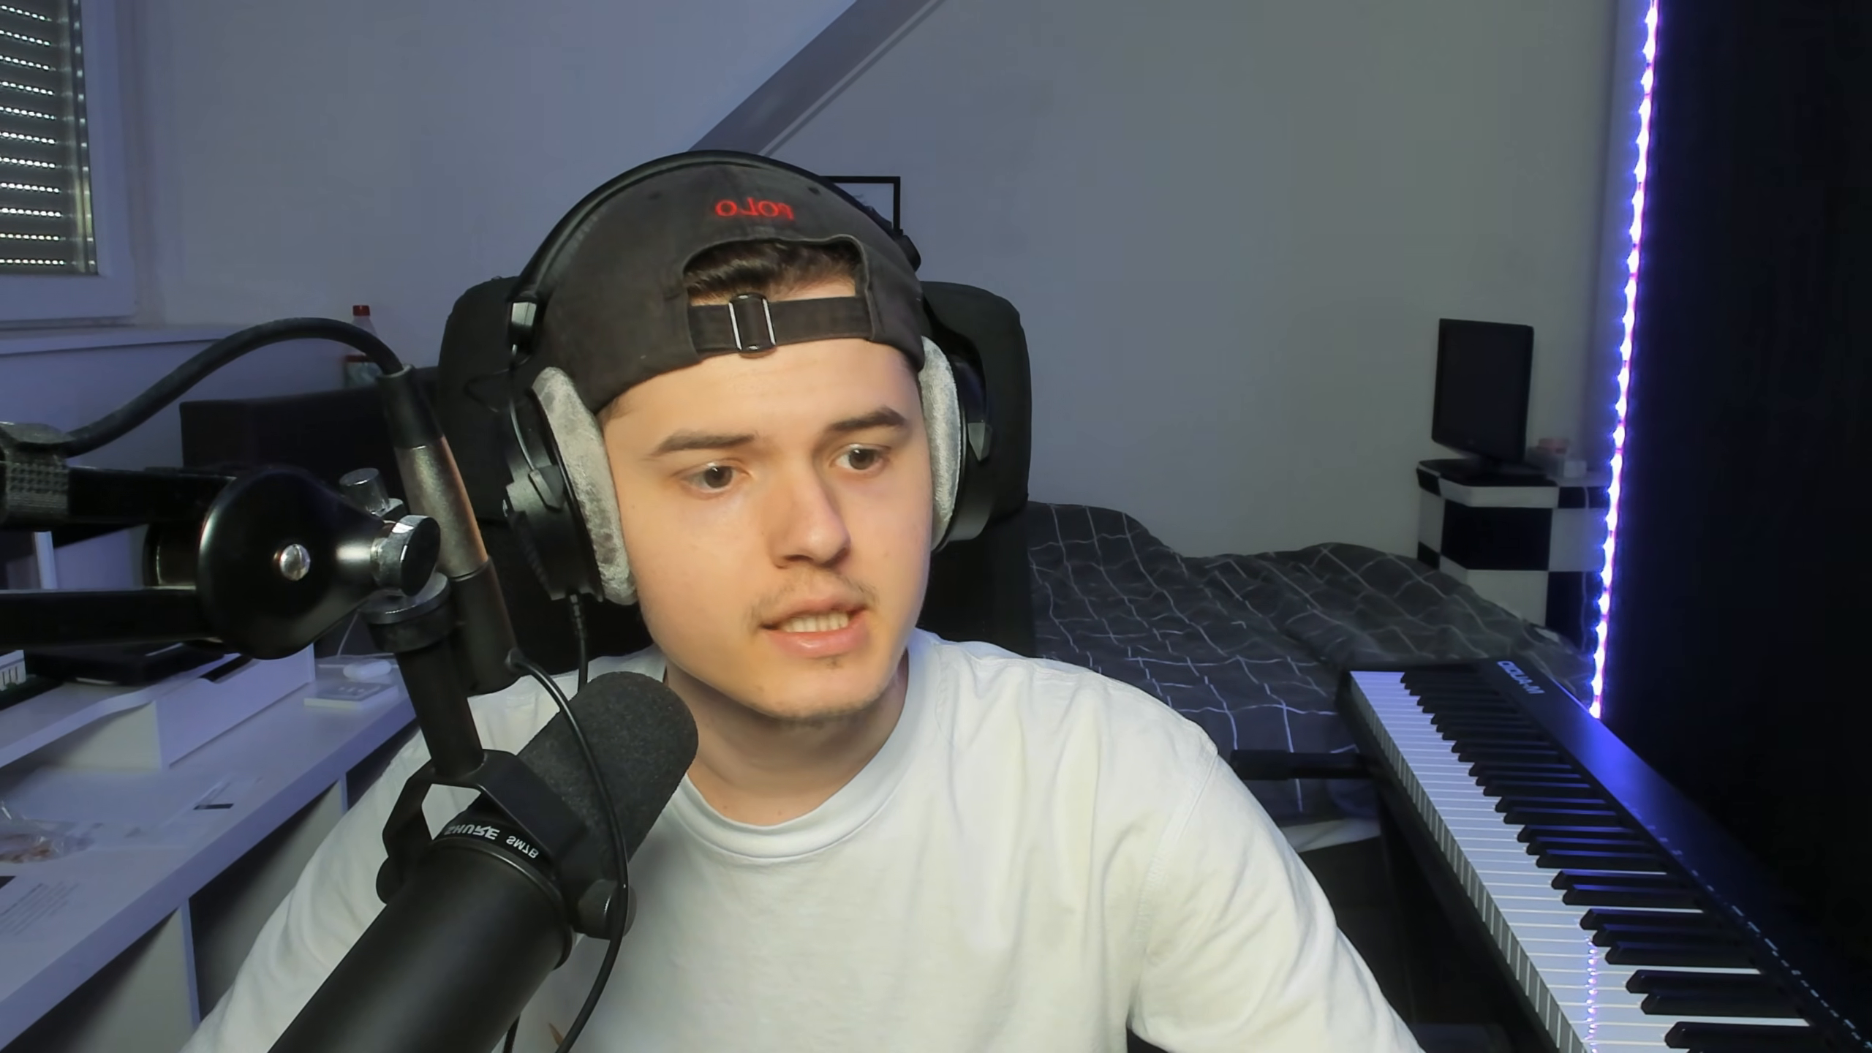